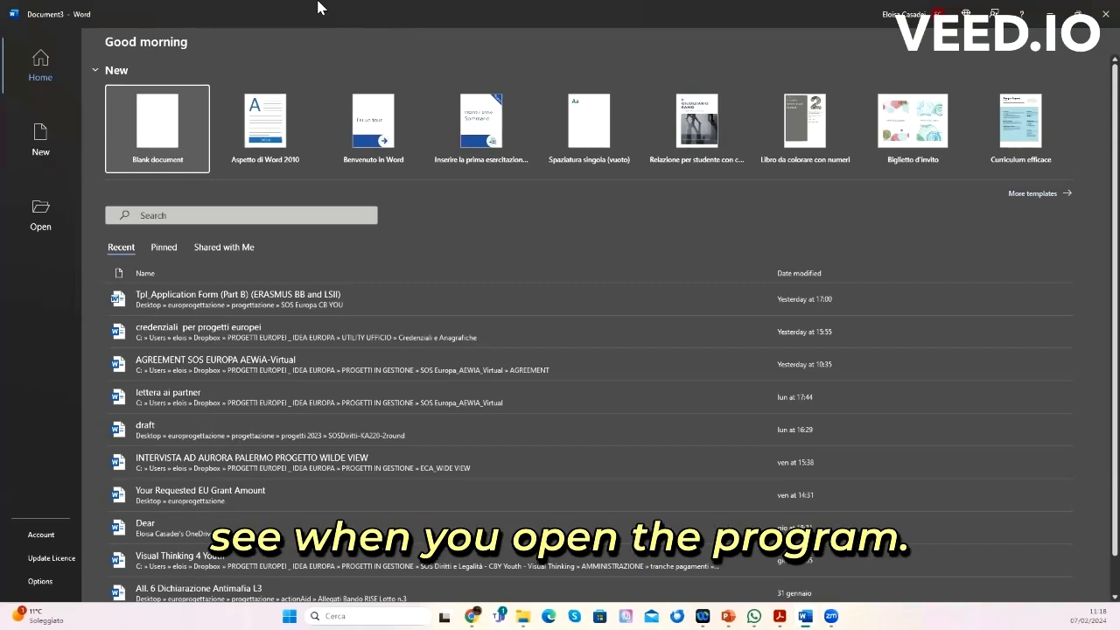
Step: Create a new blank document after browsing the templates and recent files
{"action": "left_click", "coordinate": [55, 147]}
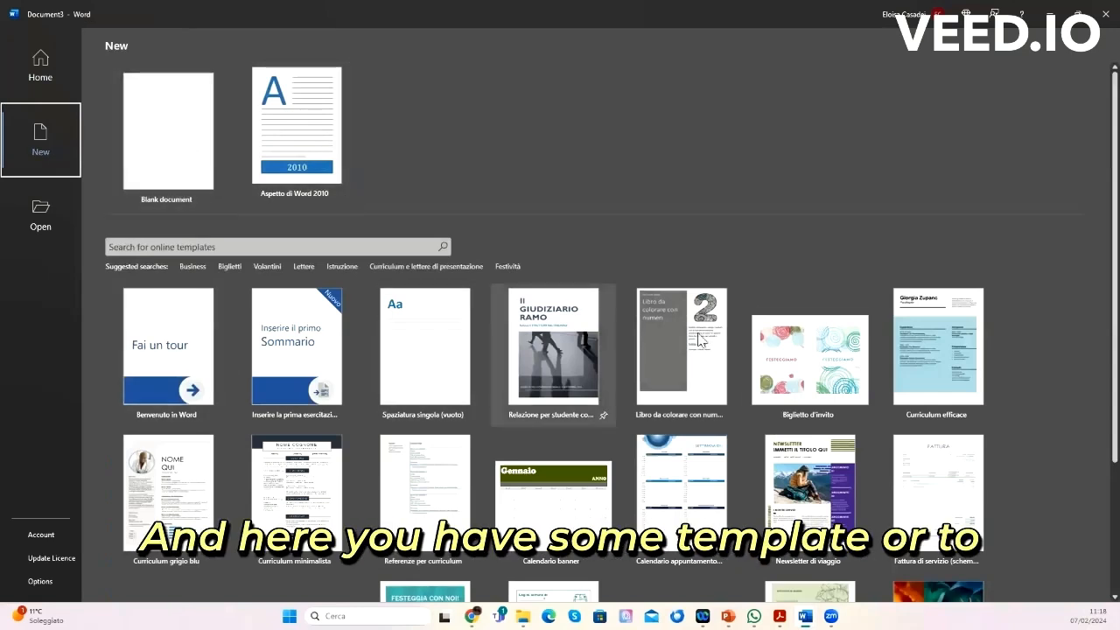
{"action": "left_click", "coordinate": [40, 218]}
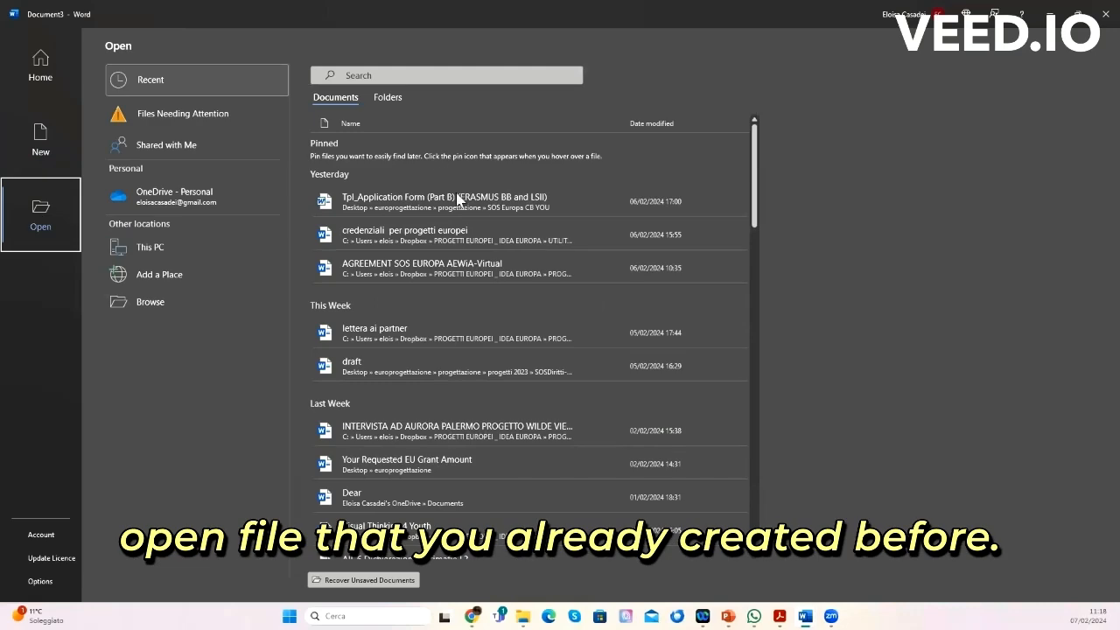
{"action": "scroll", "coordinate": [434, 377], "scroll_direction": "down", "scroll_amount": 5}
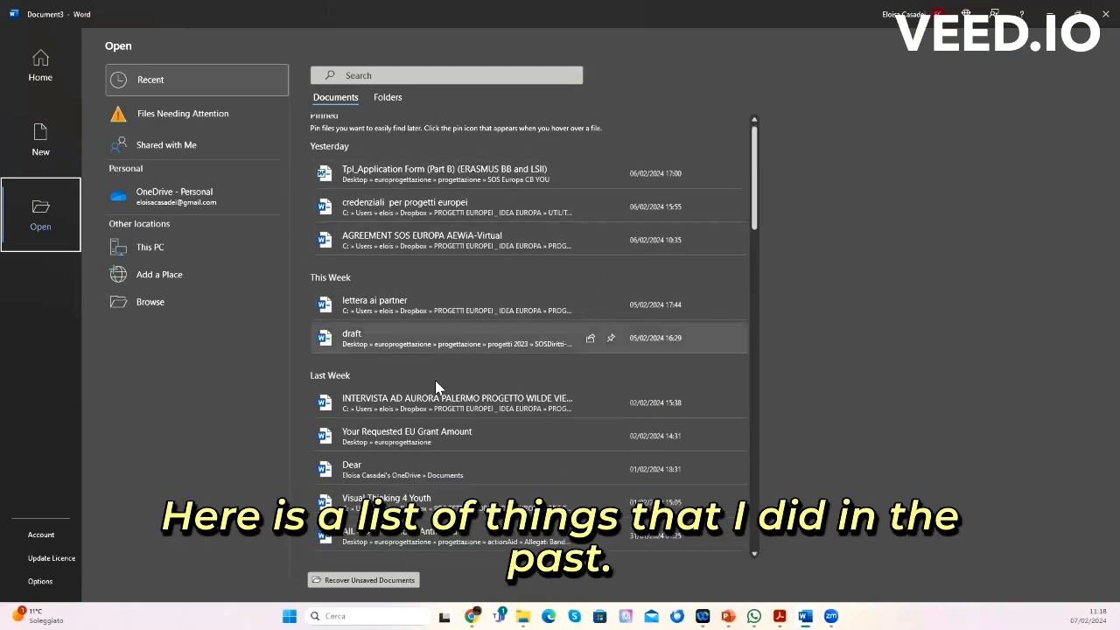
{"action": "scroll", "coordinate": [434, 378], "scroll_direction": "up", "scroll_amount": 5}
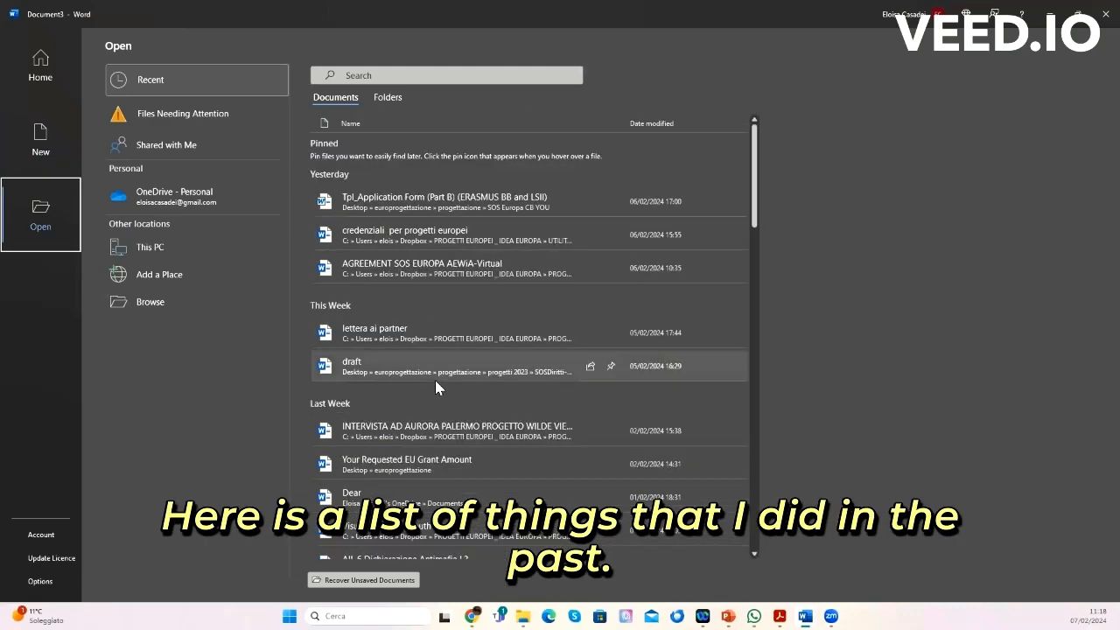
{"action": "left_click", "coordinate": [40, 151]}
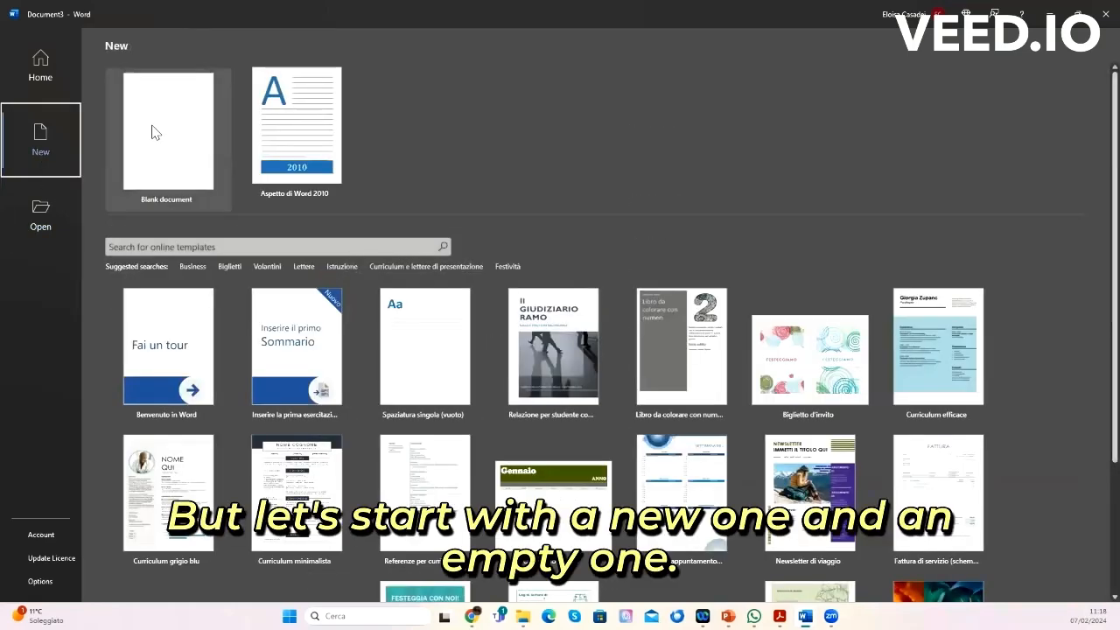
{"action": "left_click", "coordinate": [153, 132]}
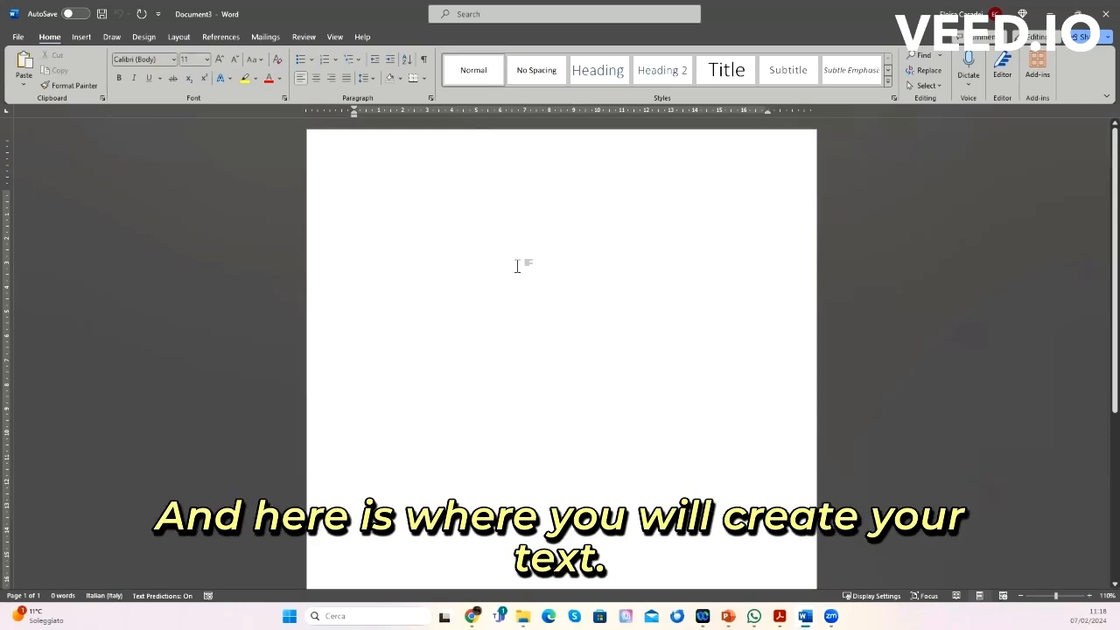
{"action": "type", "text": "jdsjnskbjdfdsnòs"}
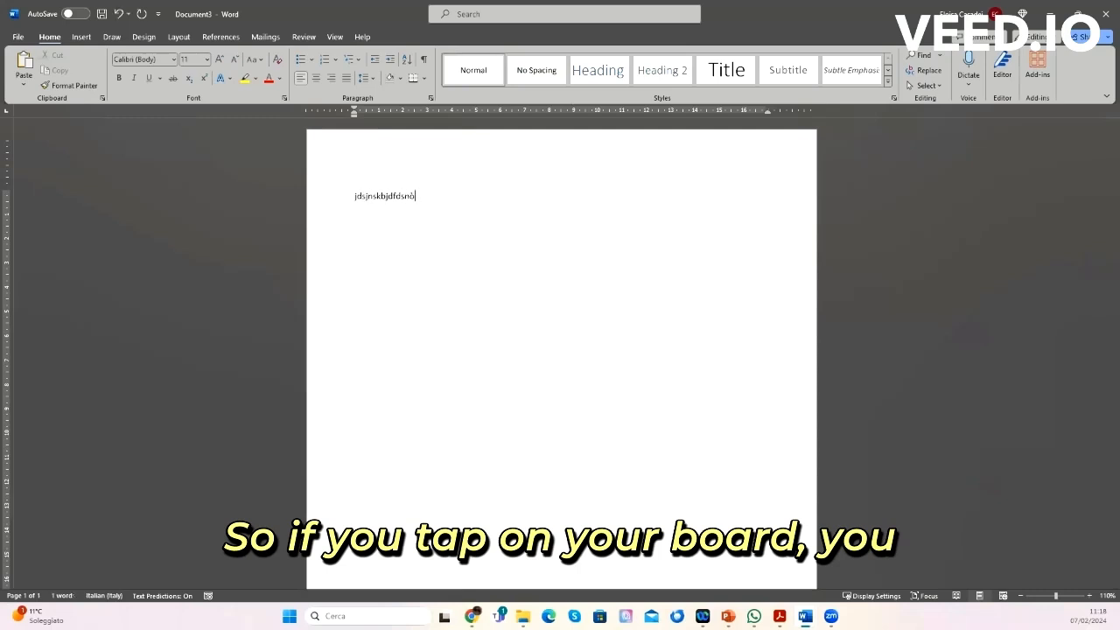
{"action": "key", "text": "BackSpace"}
{"action": "key", "text": "BackSpace"}
{"action": "key", "text": "BackSpace"}
{"action": "key", "text": "BackSpace"}
{"action": "key", "text": "BackSpace"}
{"action": "key", "text": "BackSpace"}
{"action": "key", "text": "BackSpace"}
{"action": "key", "text": "BackSpace"}
{"action": "key", "text": "BackSpace"}
{"action": "key", "text": "BackSpace"}
{"action": "key", "text": "BackSpace"}
{"action": "key", "text": "BackSpace"}
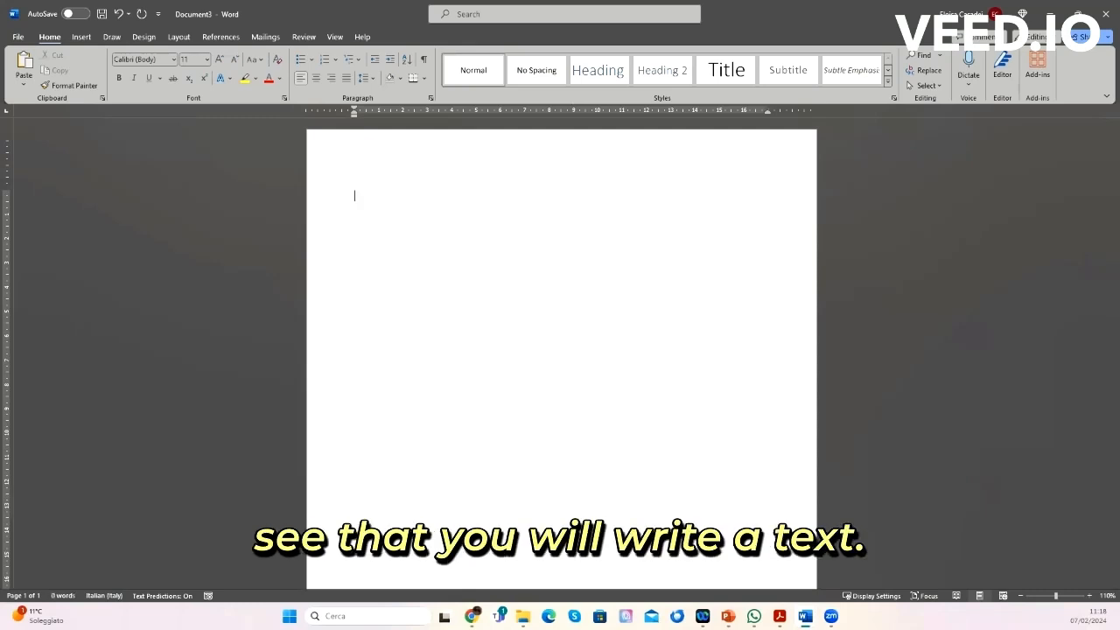
{"action": "type", "text": "Hello ev"}
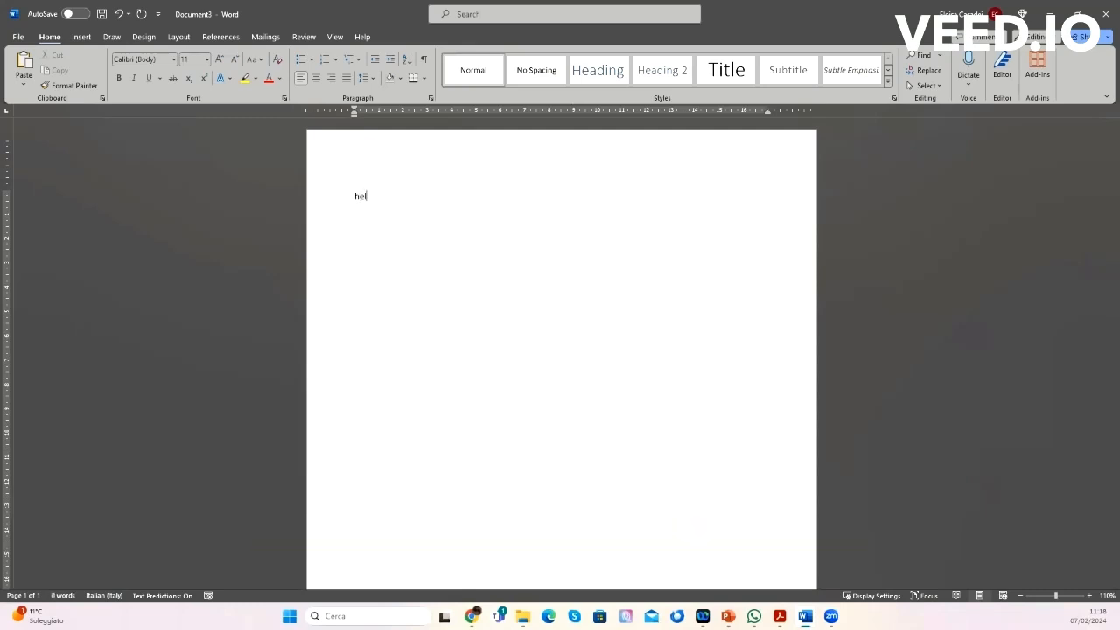
{"action": "type", "text": "eryone!"}
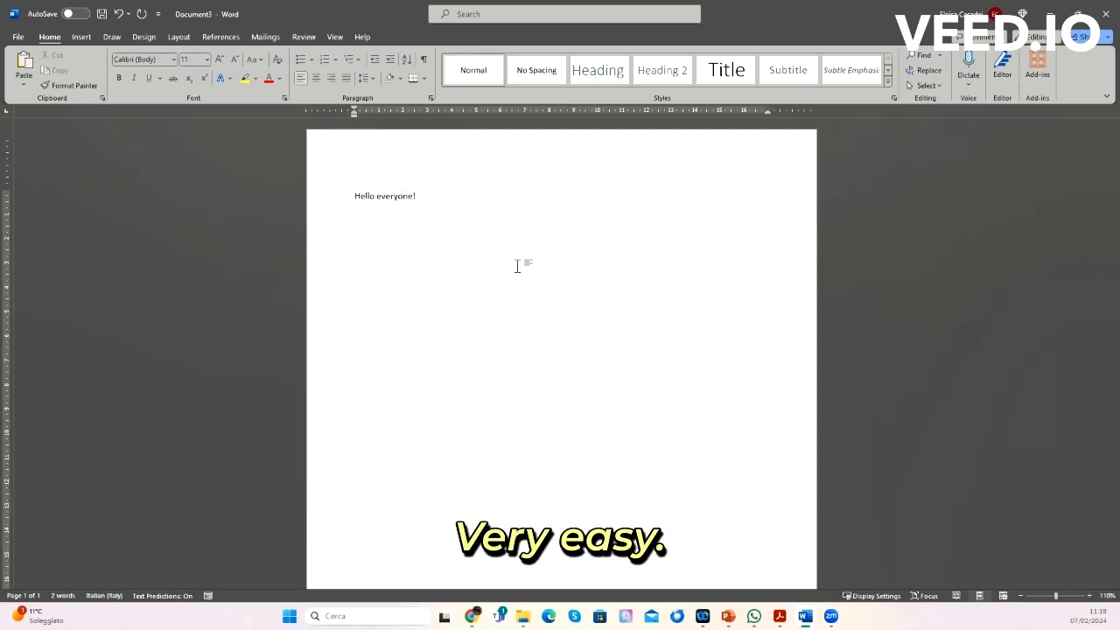
{"action": "key", "text": "BackSpace"}
{"action": "key", "text": "BackSpace"}
{"action": "key", "text": "BackSpace"}
{"action": "key", "text": "BackSpace"}
{"action": "key", "text": "BackSpace"}
{"action": "key", "text": "BackSpace"}
{"action": "key", "text": "BackSpace"}
{"action": "key", "text": "BackSpace"}
{"action": "key", "text": "BackSpace"}
{"action": "key", "text": "BackSpace"}
{"action": "key", "text": "BackSpace"}
{"action": "key", "text": "BackSpace"}
{"action": "key", "text": "BackSpace"}
{"action": "key", "text": "BackSpace"}
{"action": "key", "text": "BackSpace"}
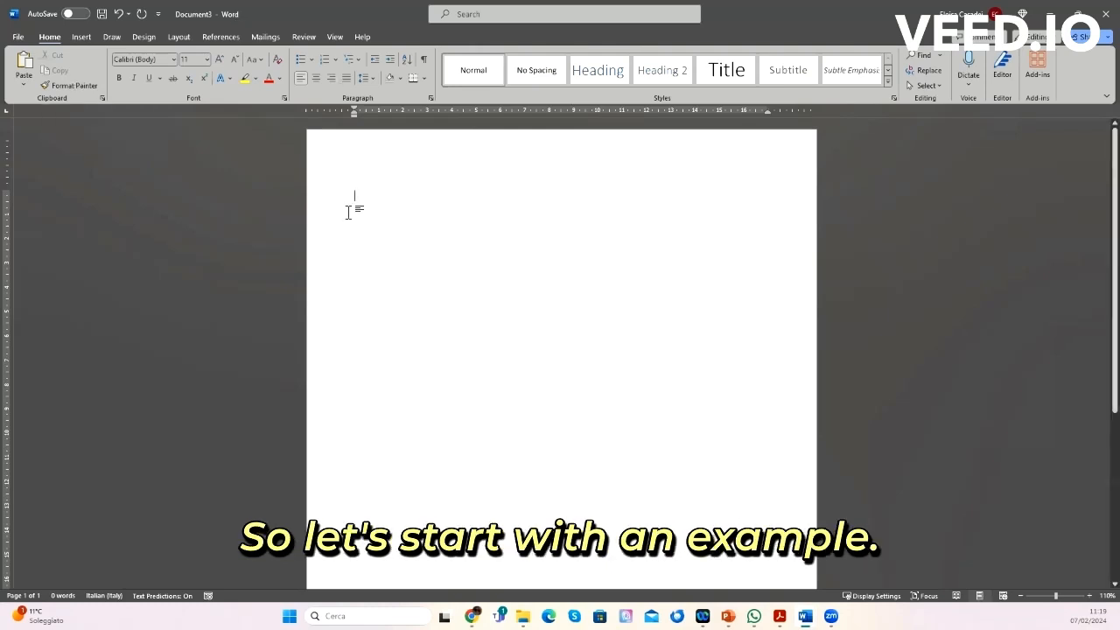
Step: Type the line "Hello everyone!!!!!" at the top of the page
{"action": "type", "text": "Hello"}
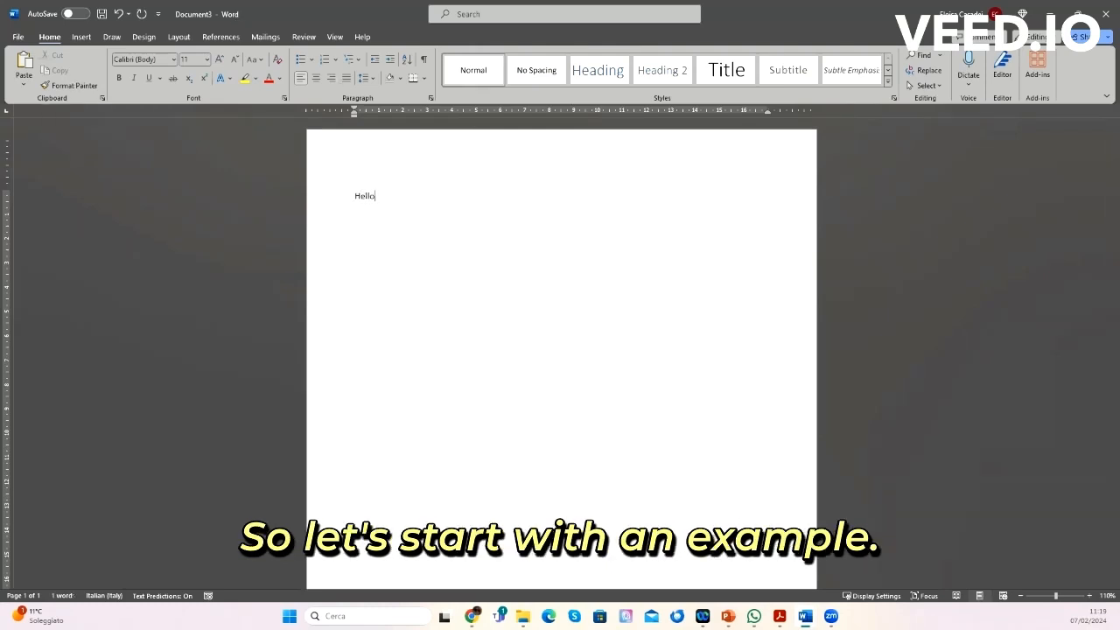
{"action": "type", "text": " everyon"}
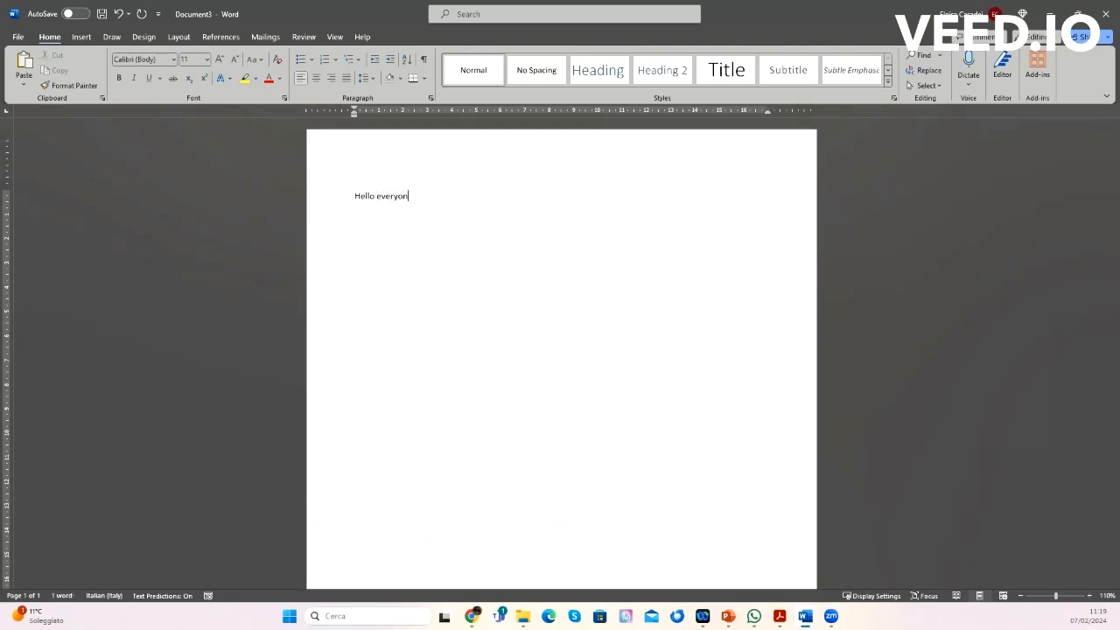
{"action": "type", "text": "e!!!!!"}
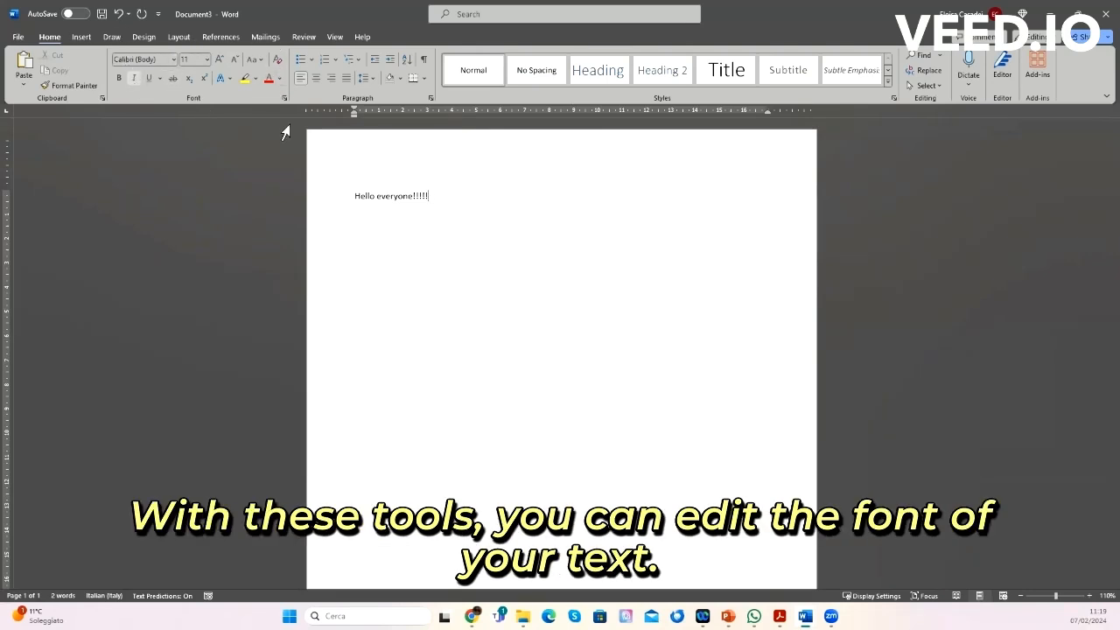
Step: Set the font of the whole line to Arial Rounded MT Bold
{"action": "left_click_drag", "start_coordinate": [353, 195], "coordinate": [461, 206]}
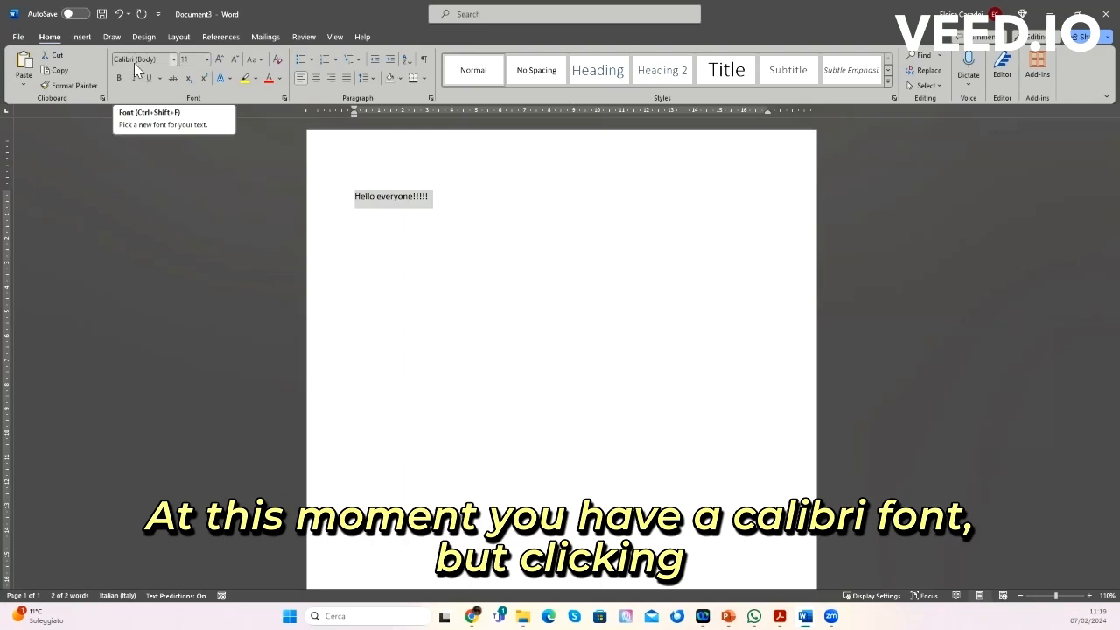
{"action": "left_click", "coordinate": [173, 60]}
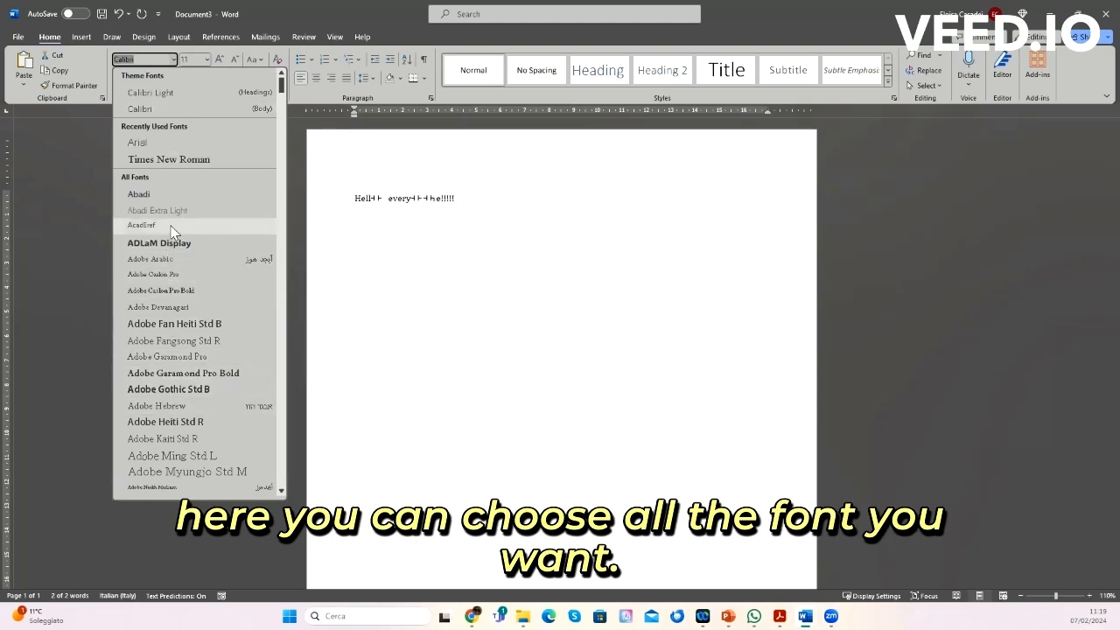
{"action": "scroll", "coordinate": [172, 234], "scroll_direction": "down", "scroll_amount": 5}
{"action": "scroll", "coordinate": [173, 232], "scroll_direction": "down", "scroll_amount": 7}
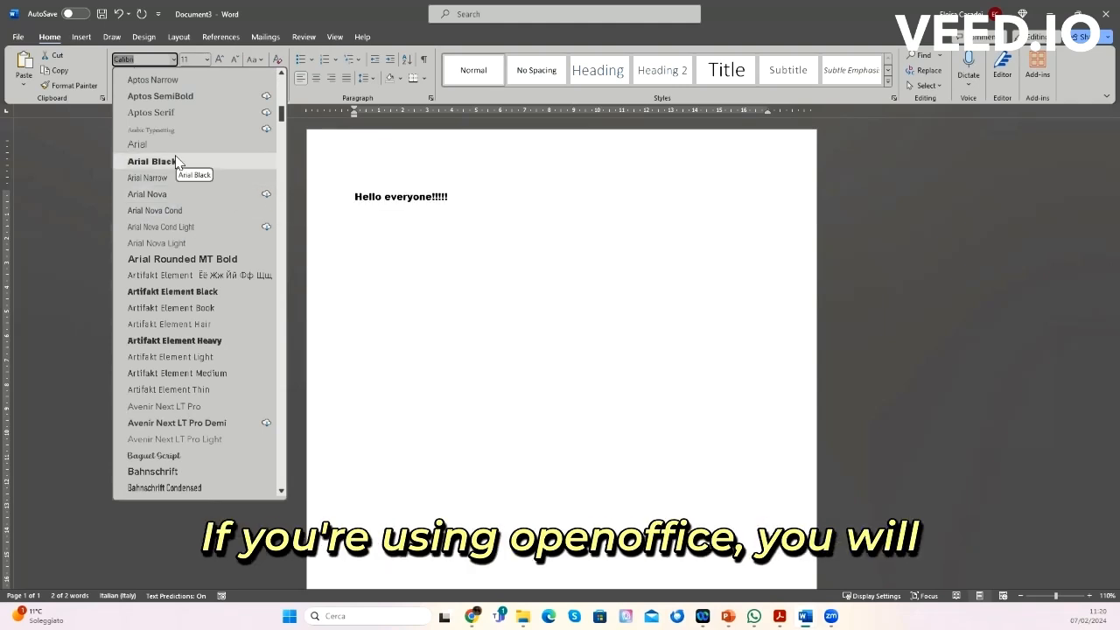
{"action": "left_click", "coordinate": [210, 260]}
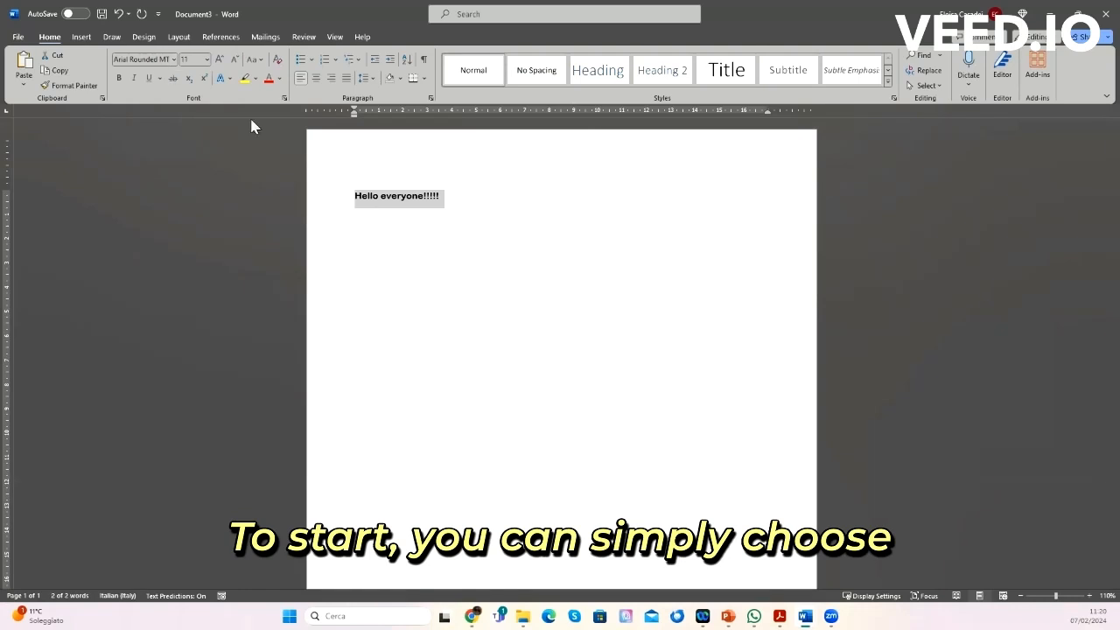
Step: Change the font of the whole line to Abadi
{"action": "left_click", "coordinate": [174, 58]}
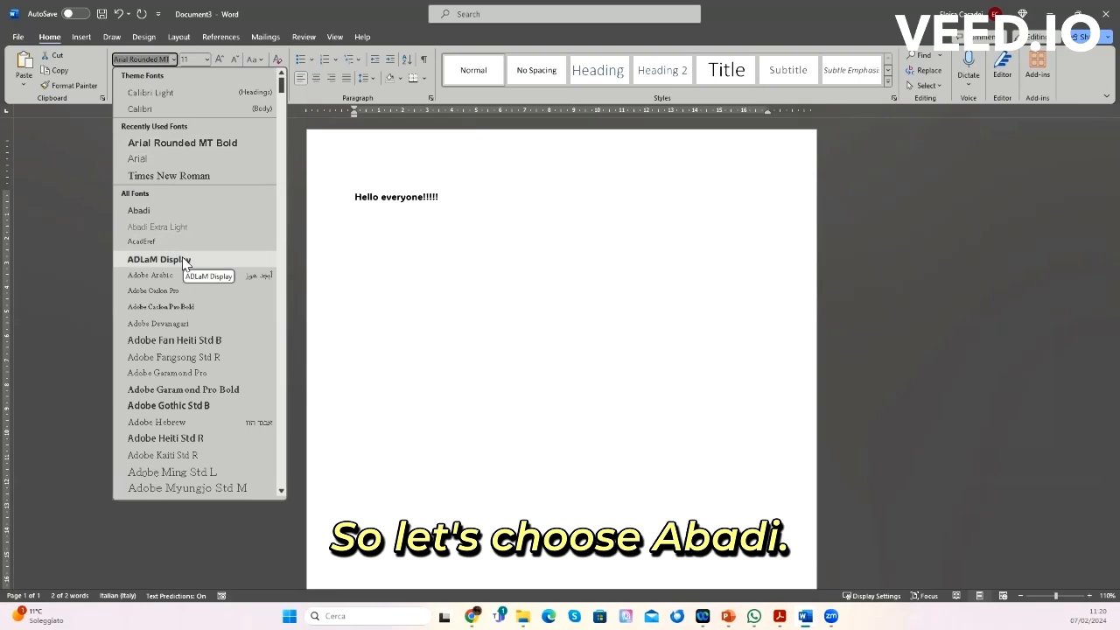
{"action": "left_click", "coordinate": [151, 210]}
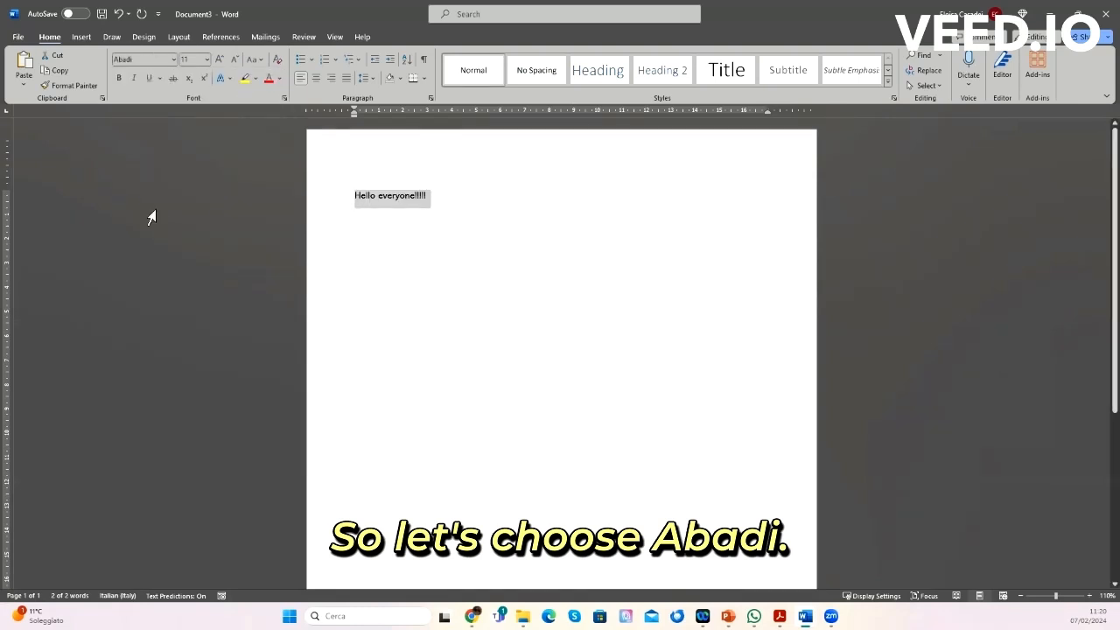
{"action": "left_click", "coordinate": [456, 259]}
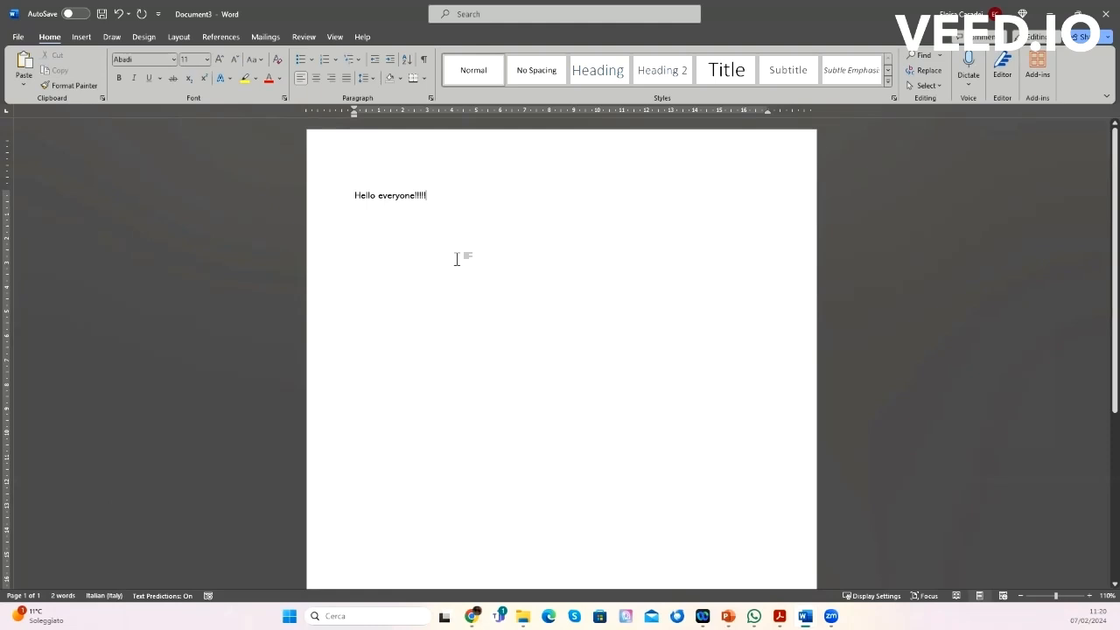
{"action": "left_click_drag", "start_coordinate": [351, 194], "coordinate": [442, 191]}
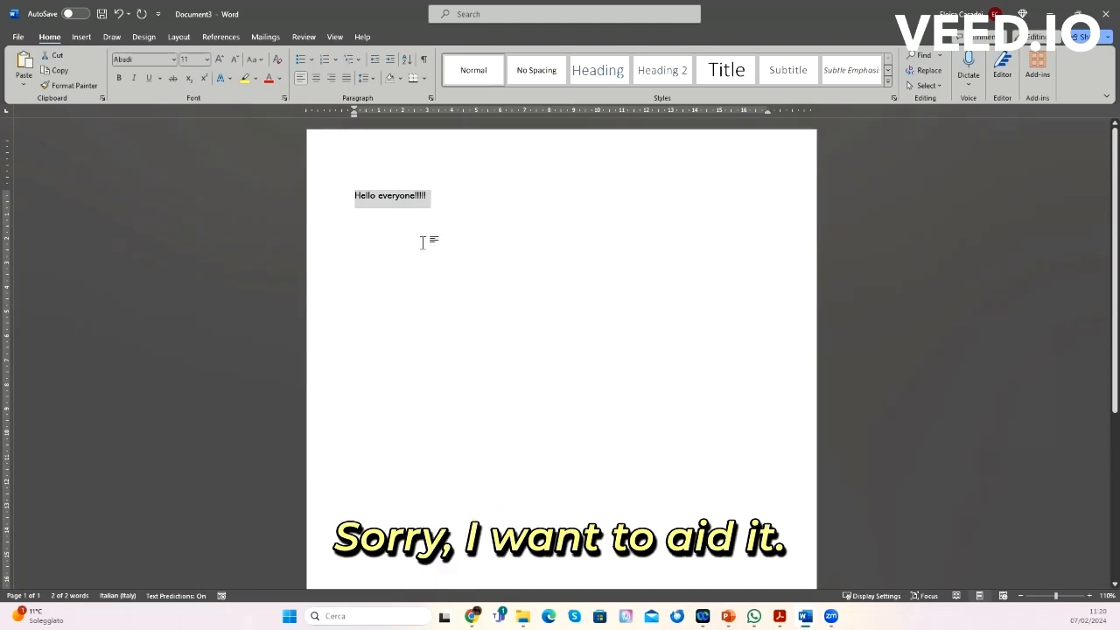
{"action": "left_click", "coordinate": [368, 225]}
{"action": "left_click_drag", "start_coordinate": [350, 195], "coordinate": [470, 183]}
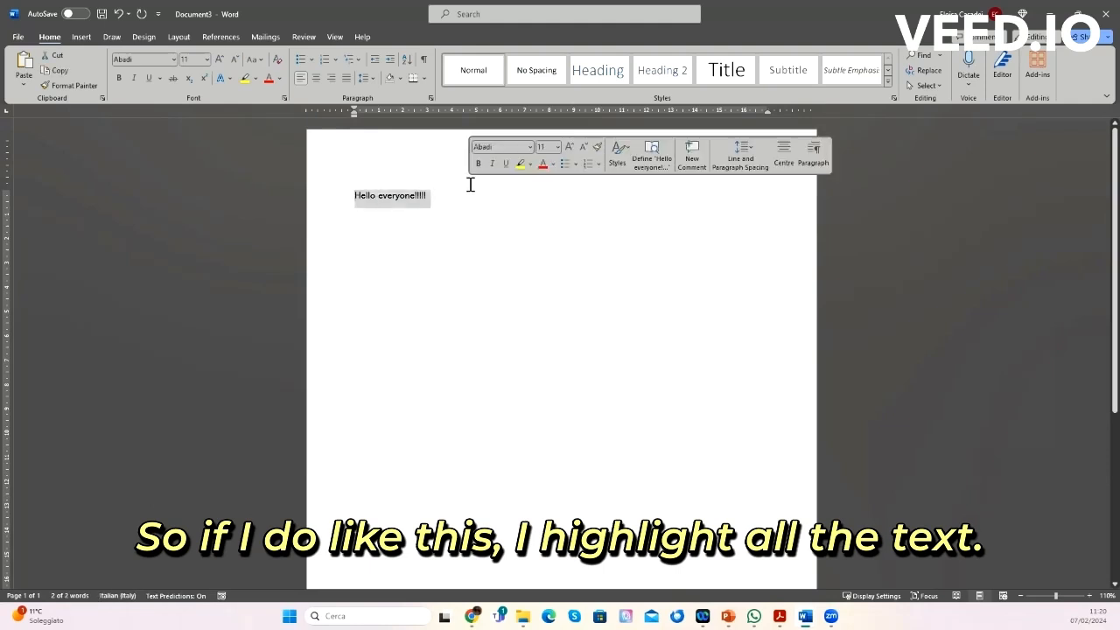
{"action": "left_click", "coordinate": [368, 197]}
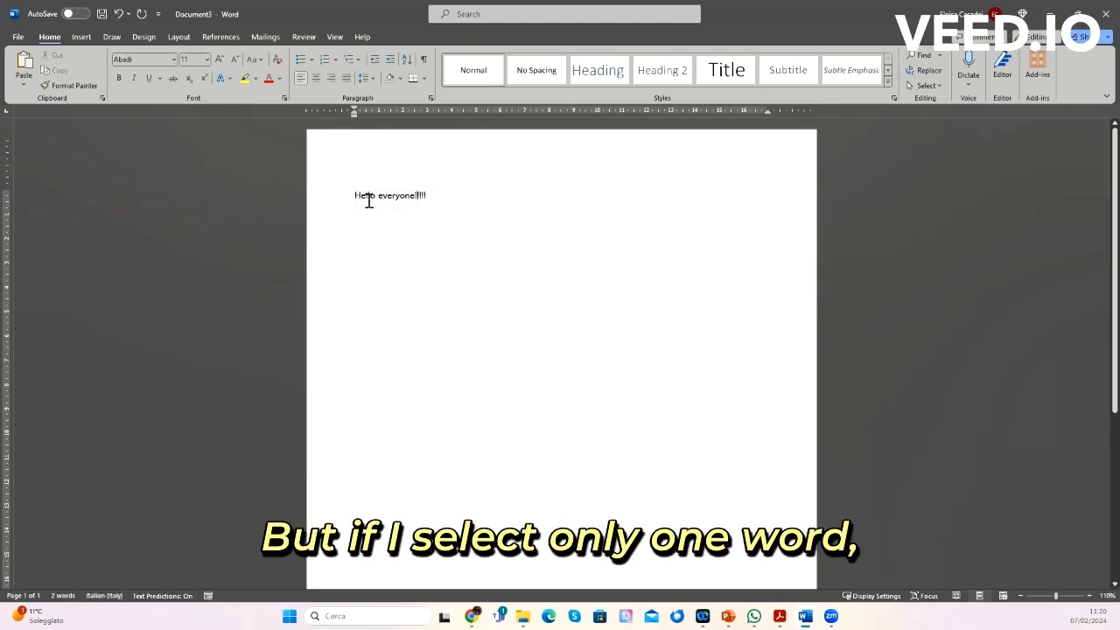
Step: Change the font of the word "Hello" to Calibri Light
{"action": "double_click", "coordinate": [363, 196]}
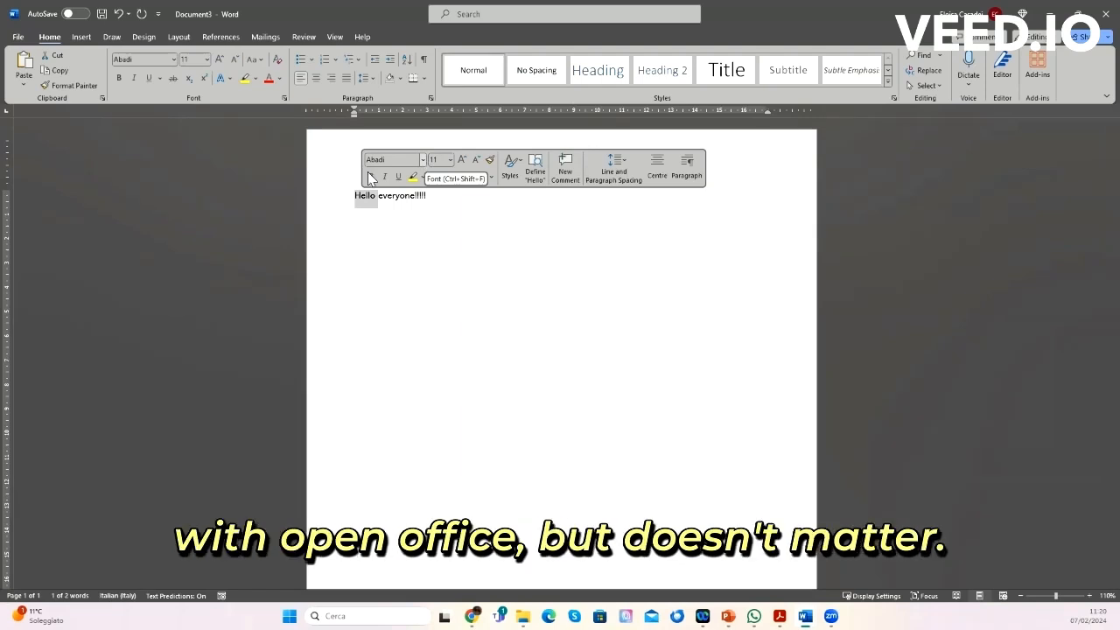
{"action": "left_click", "coordinate": [174, 60]}
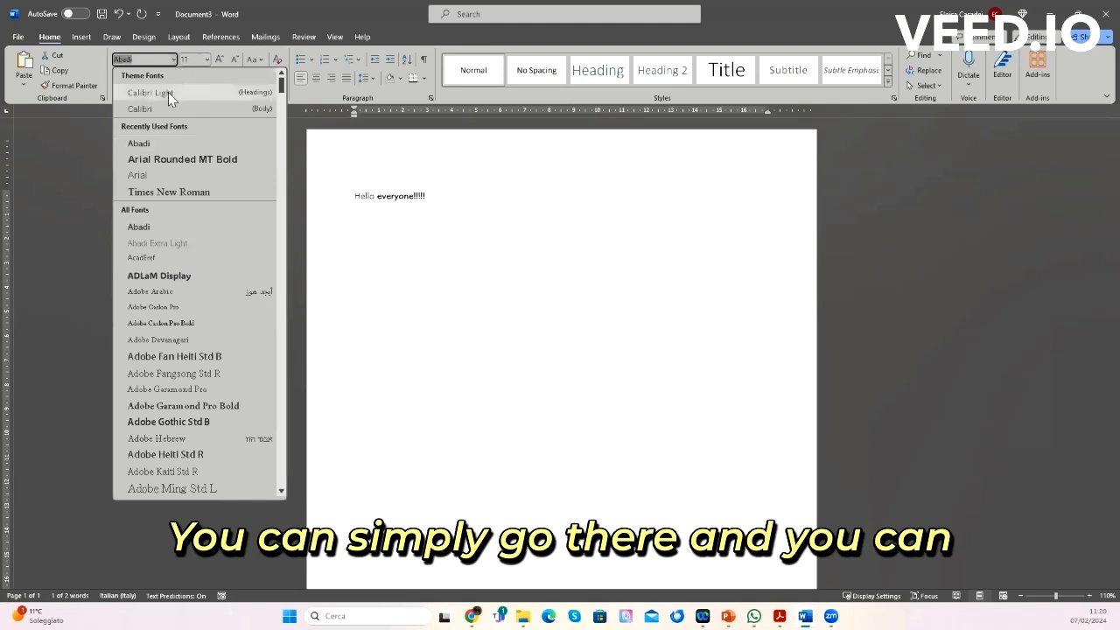
{"action": "left_click", "coordinate": [168, 92]}
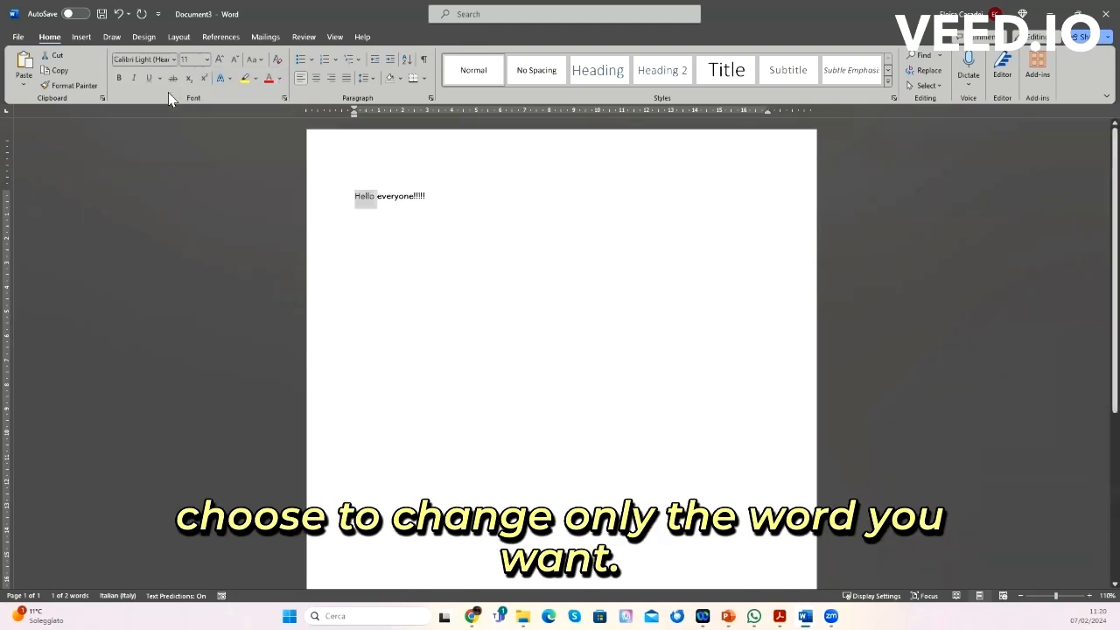
{"action": "left_click", "coordinate": [409, 224]}
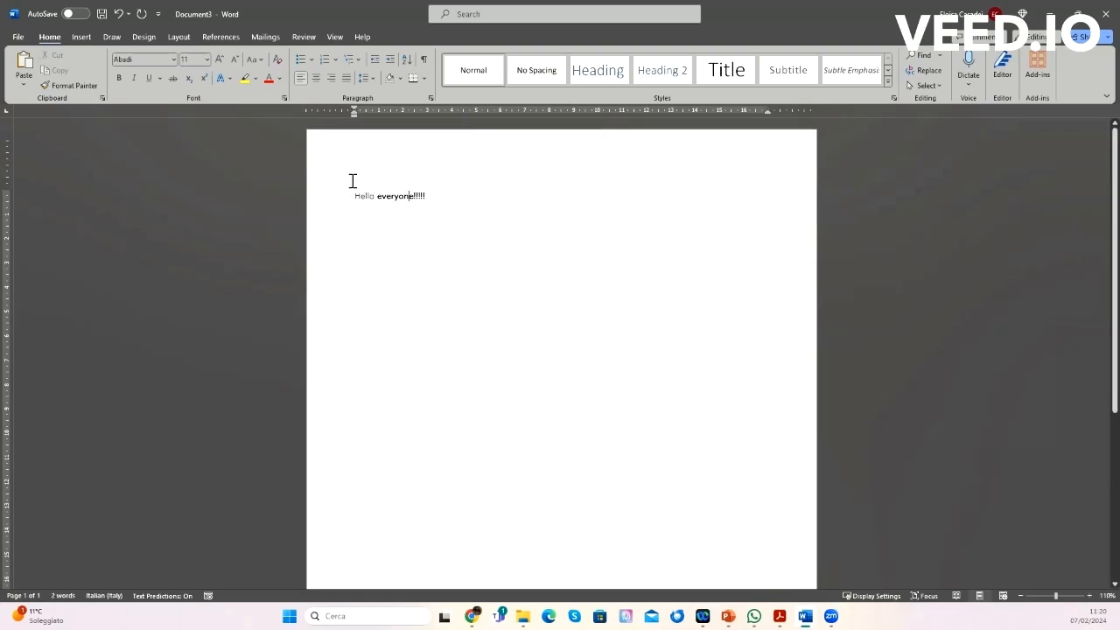
Step: Set the font size of the word "Hello" to 48
{"action": "left_click_drag", "start_coordinate": [347, 195], "coordinate": [379, 192]}
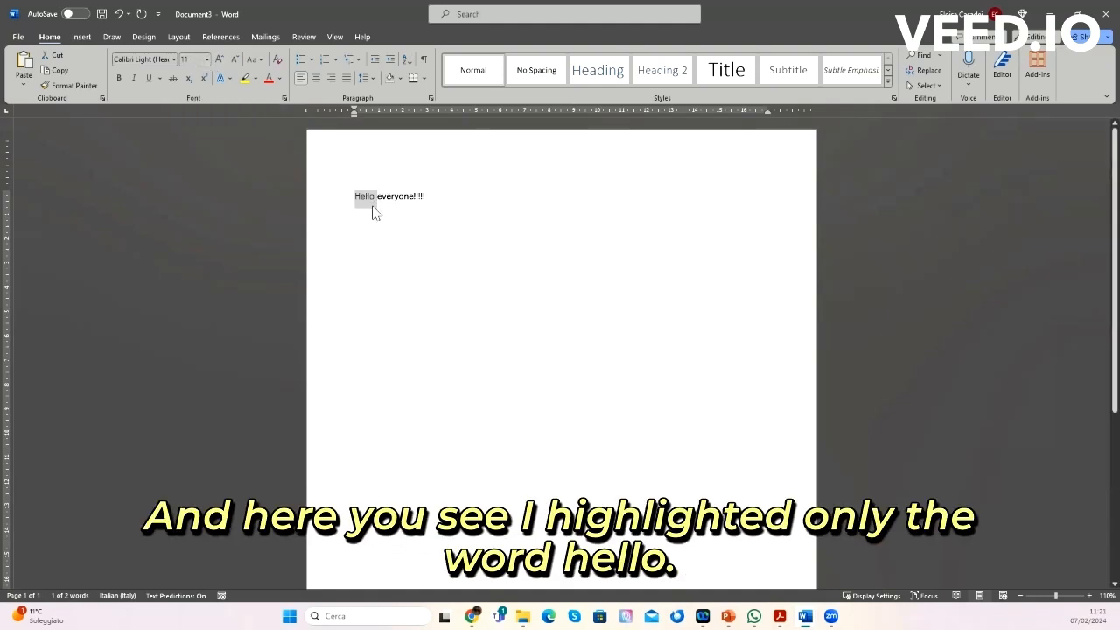
{"action": "left_click", "coordinate": [207, 59]}
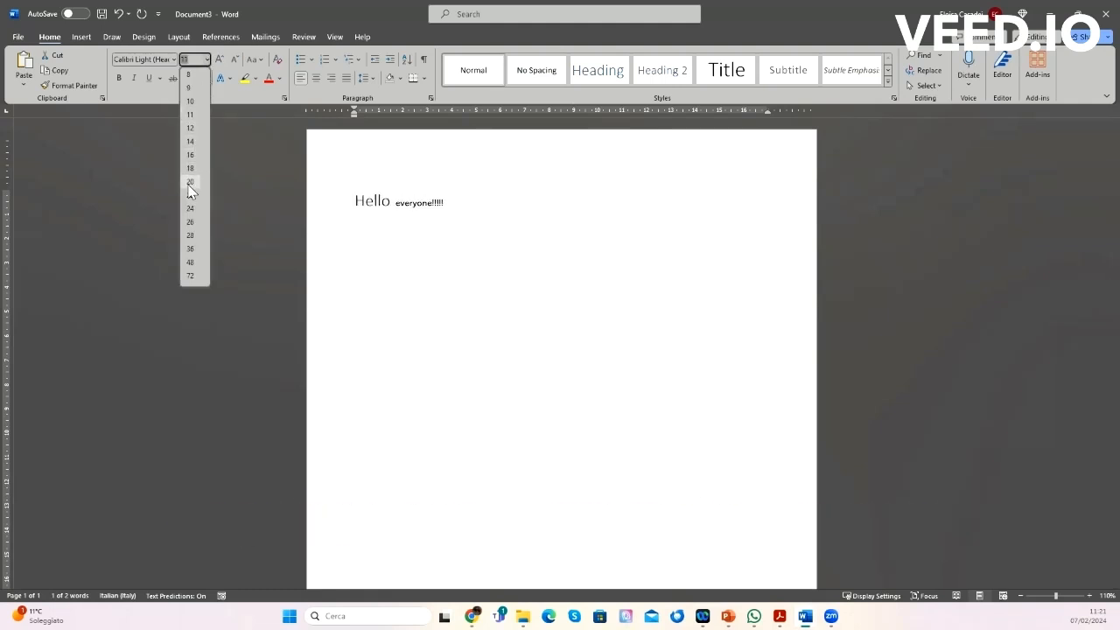
{"action": "left_click", "coordinate": [190, 263]}
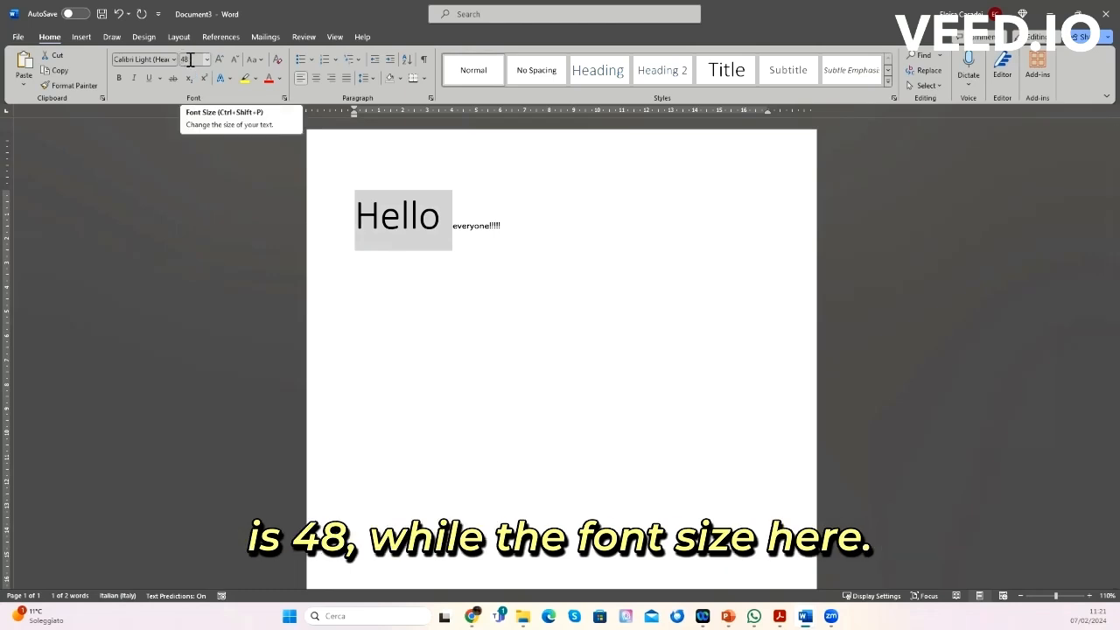
Step: Set the font of the whole line to Times New Roman
{"action": "triple_click", "coordinate": [458, 228]}
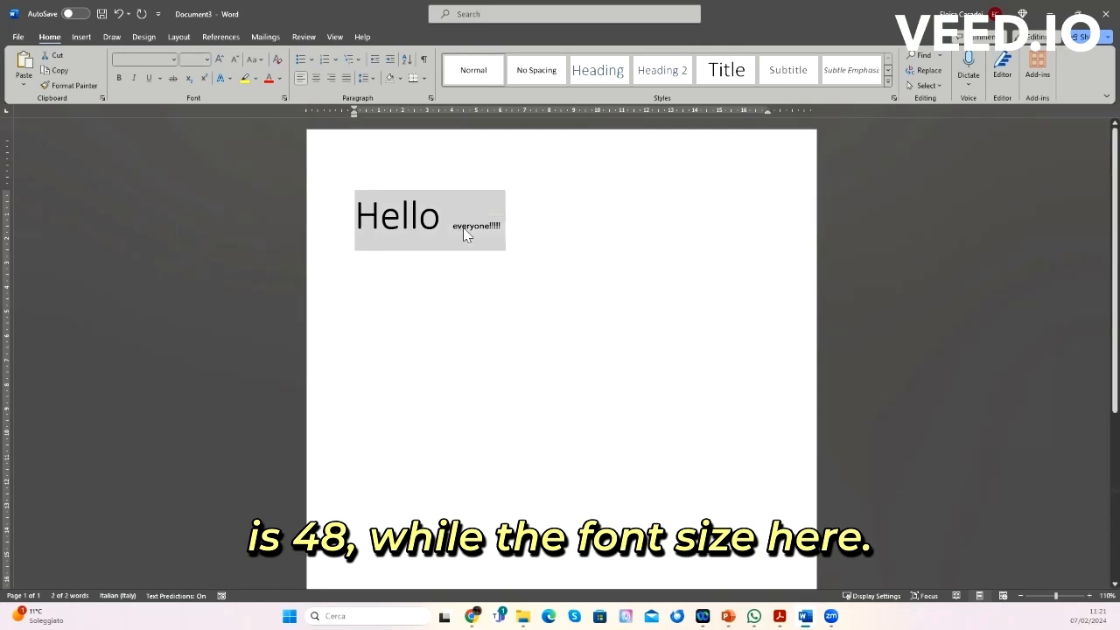
{"action": "left_click_drag", "start_coordinate": [453, 226], "coordinate": [513, 222]}
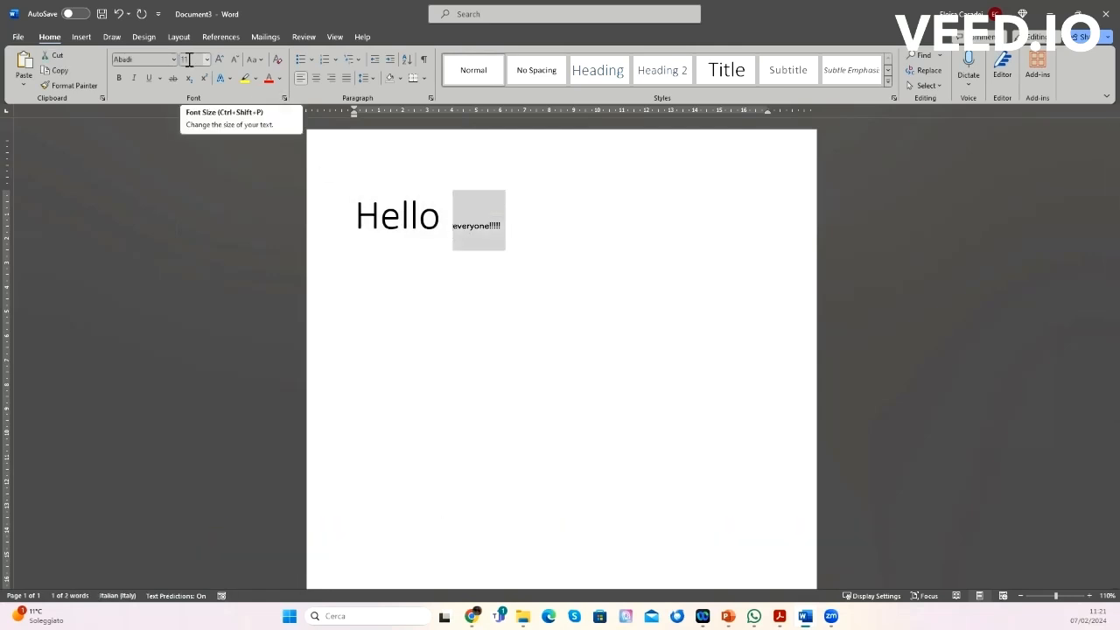
{"action": "left_click_drag", "start_coordinate": [354, 217], "coordinate": [508, 225]}
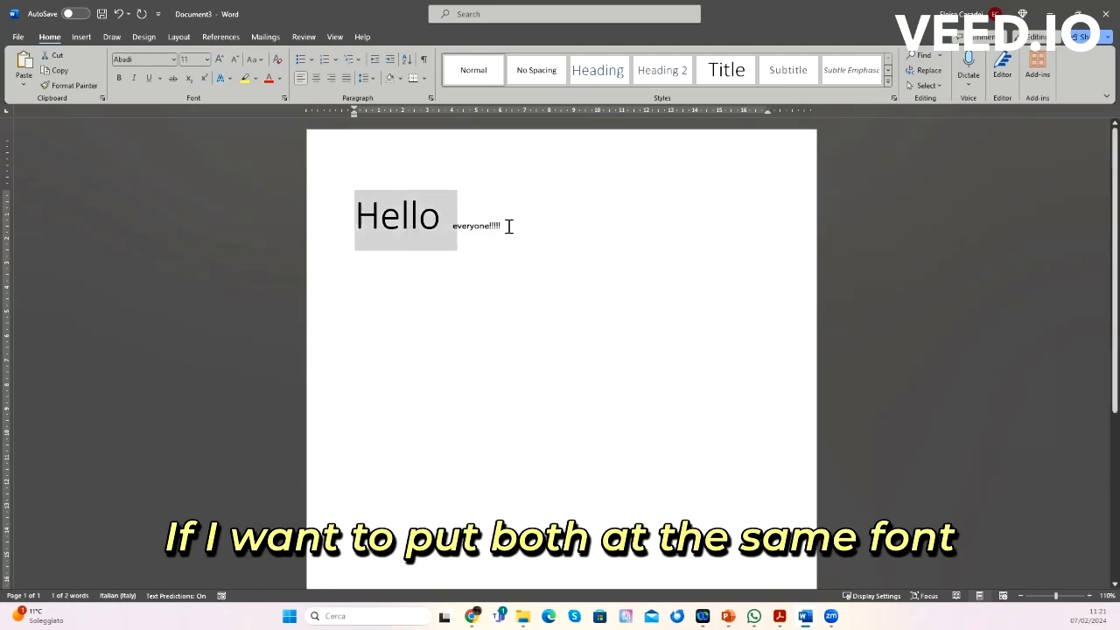
{"action": "left_click", "coordinate": [173, 59]}
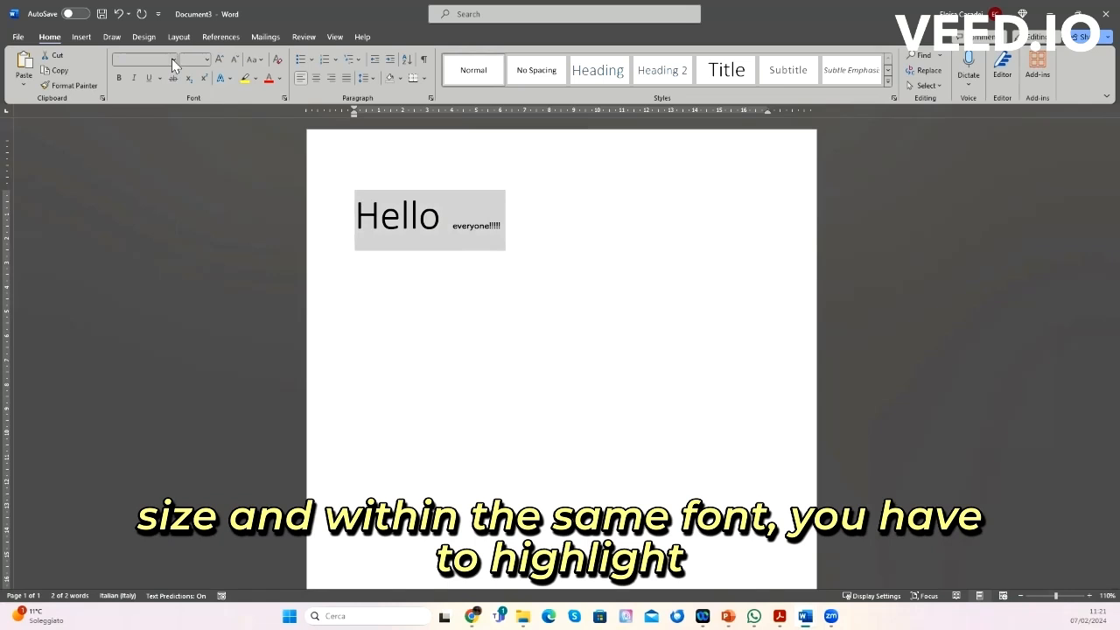
{"action": "left_click", "coordinate": [176, 194]}
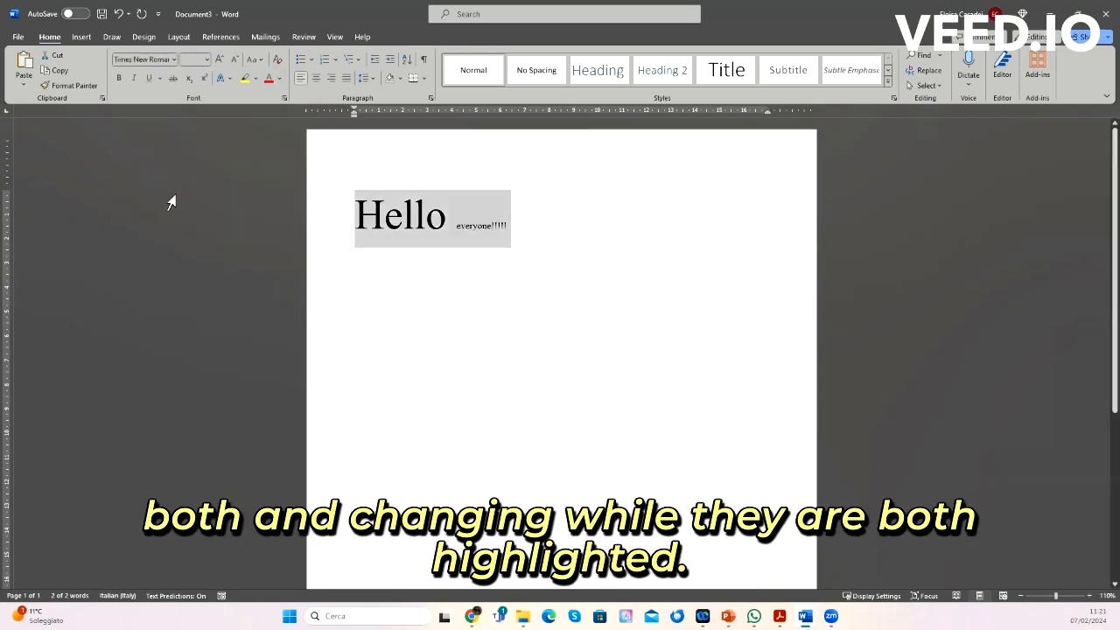
Step: Set the whole line's font size to 18
{"action": "left_click", "coordinate": [205, 59]}
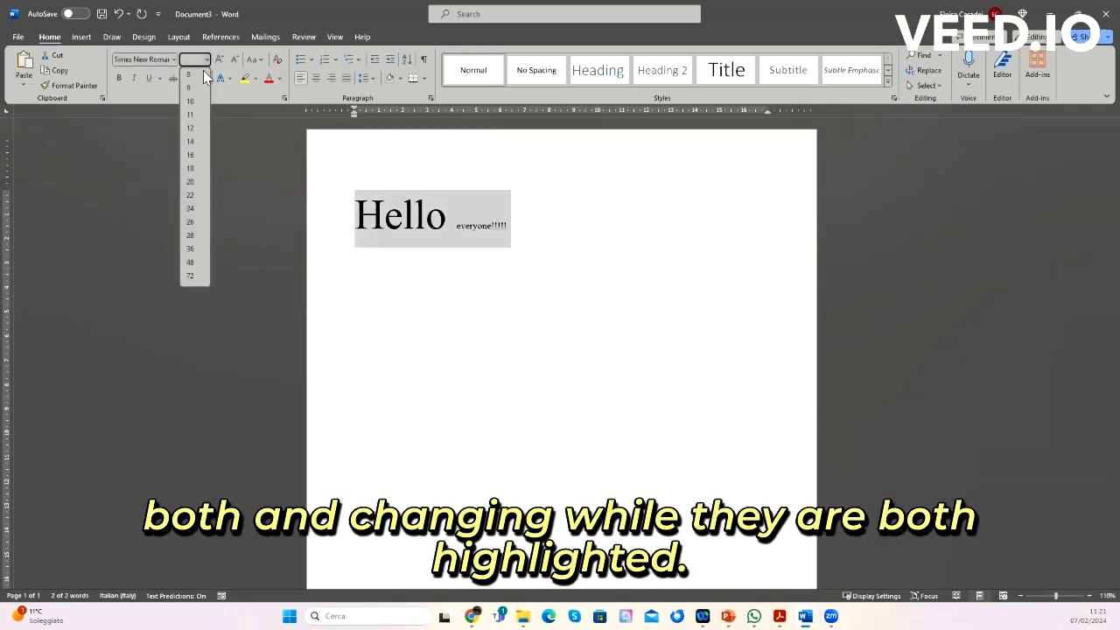
{"action": "left_click", "coordinate": [194, 168]}
{"action": "left_click", "coordinate": [439, 253]}
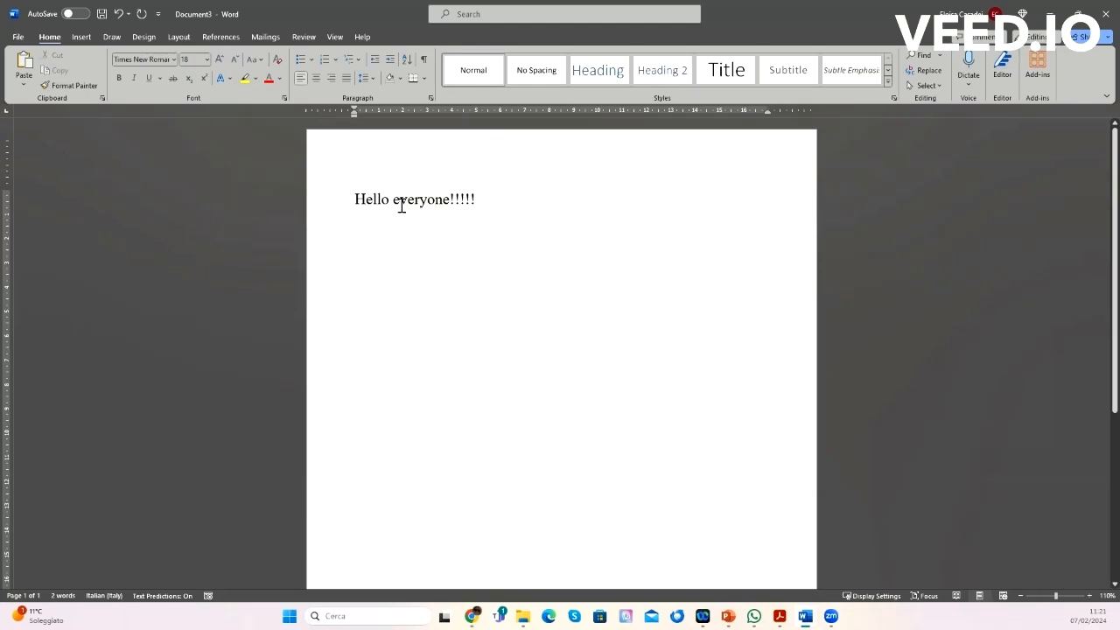
Step: Grow and shrink the whole line's font size step by step, then set it to 18
{"action": "left_click_drag", "start_coordinate": [355, 200], "coordinate": [486, 197]}
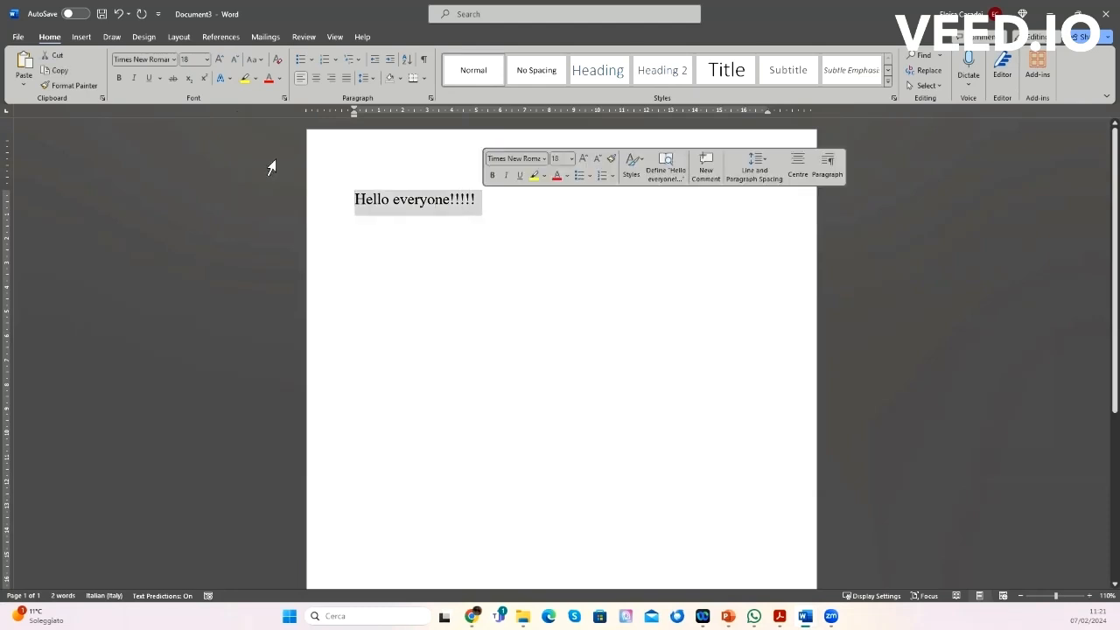
{"action": "left_click", "coordinate": [220, 61]}
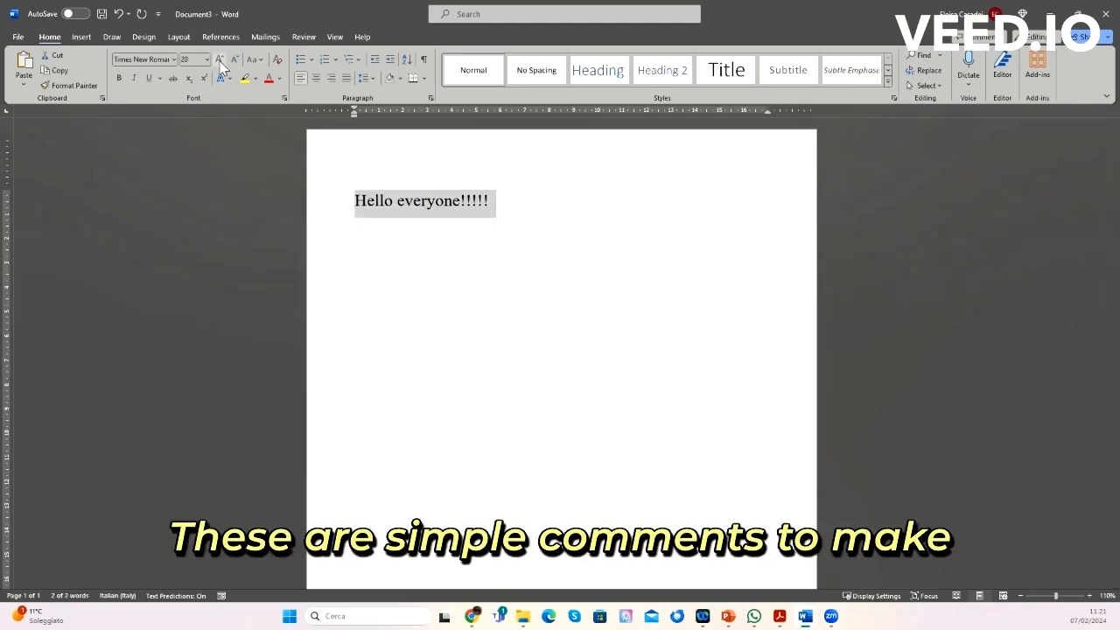
{"action": "left_click", "coordinate": [220, 61]}
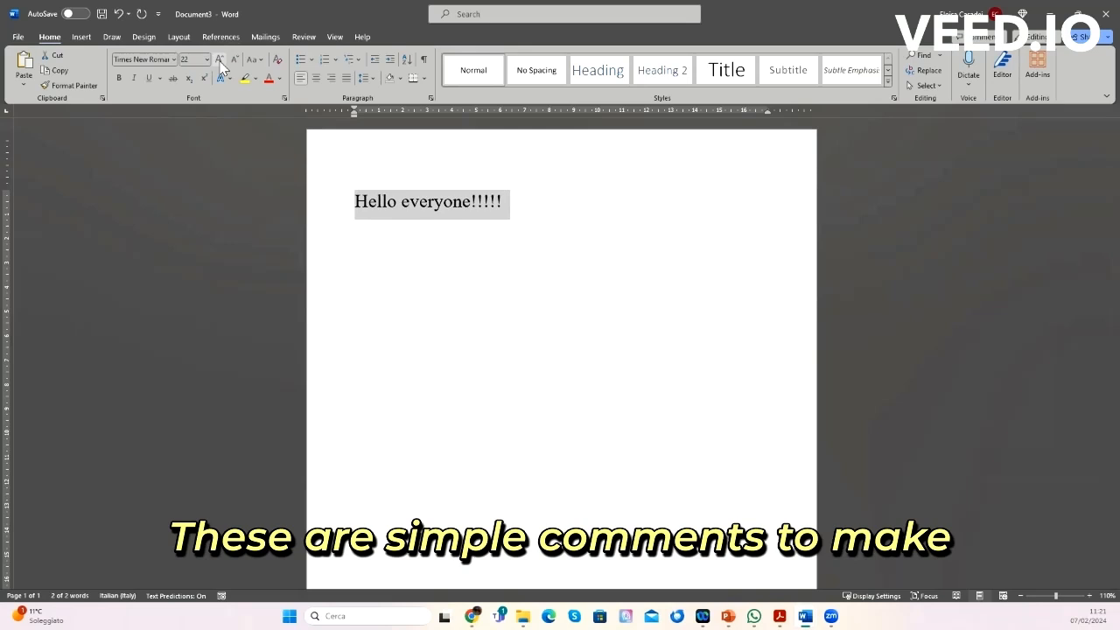
{"action": "left_click", "coordinate": [220, 63]}
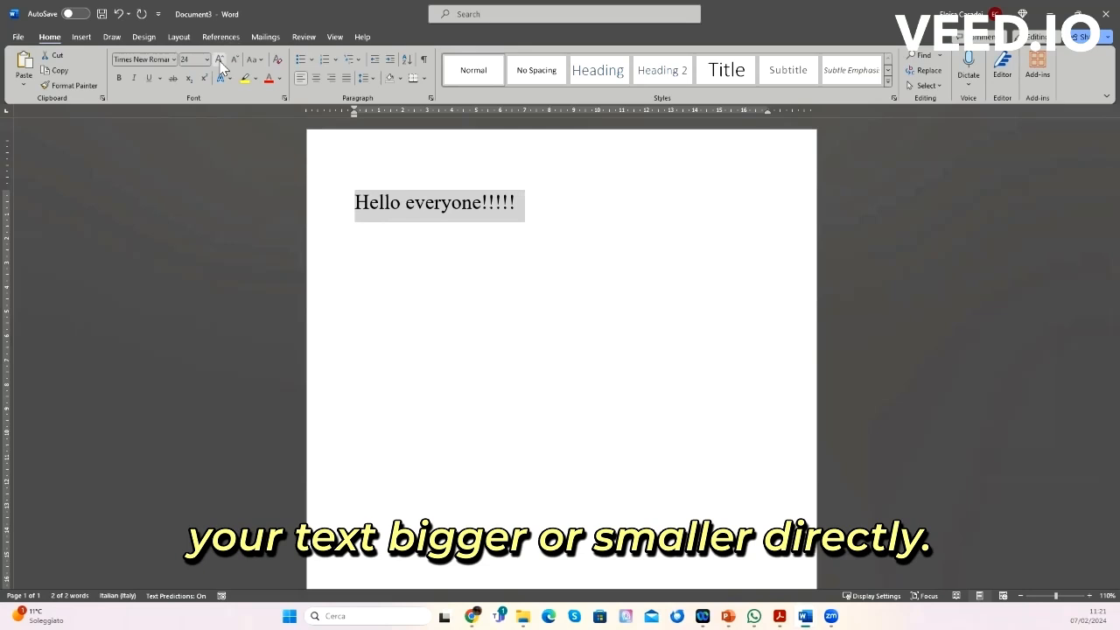
{"action": "left_click", "coordinate": [236, 63]}
{"action": "left_click", "coordinate": [236, 63]}
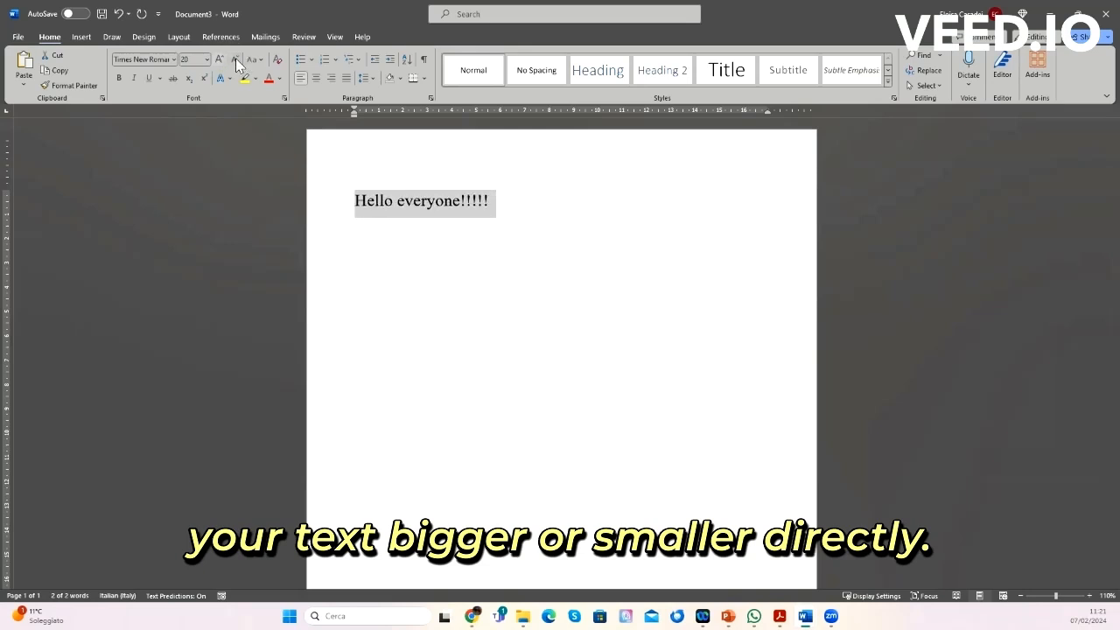
{"action": "left_click", "coordinate": [236, 63]}
{"action": "left_click", "coordinate": [237, 63]}
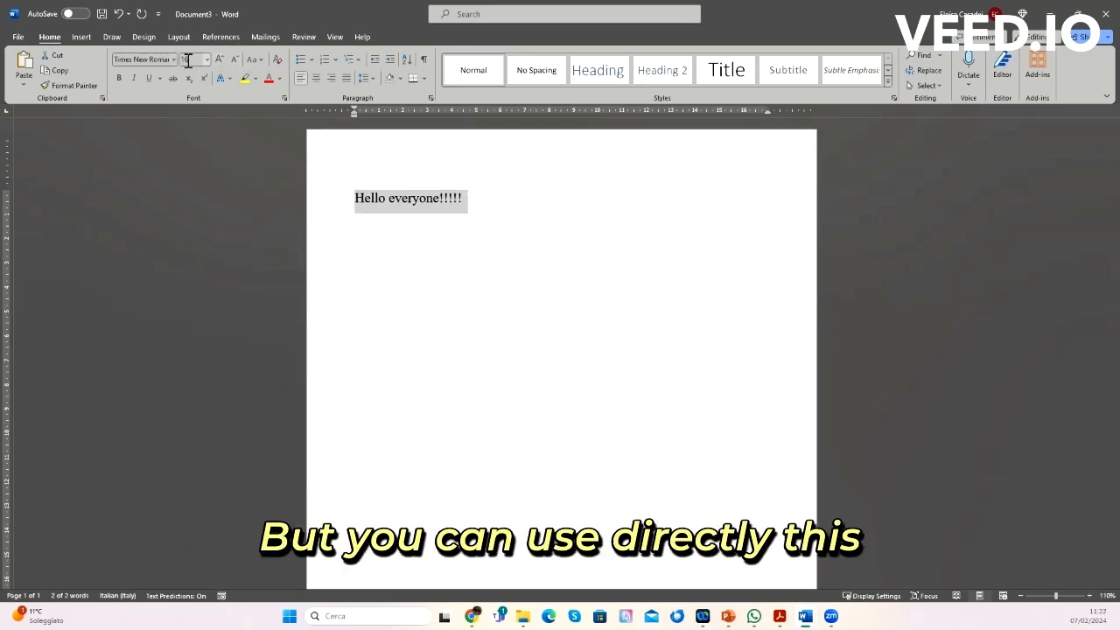
{"action": "left_click", "coordinate": [207, 60]}
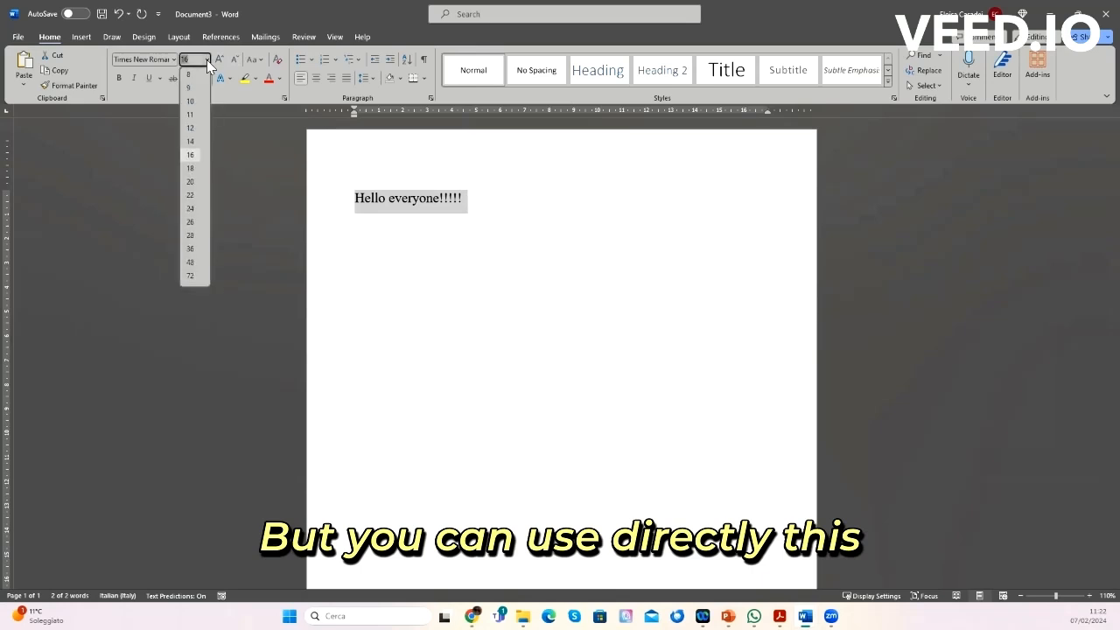
{"action": "left_click", "coordinate": [193, 174]}
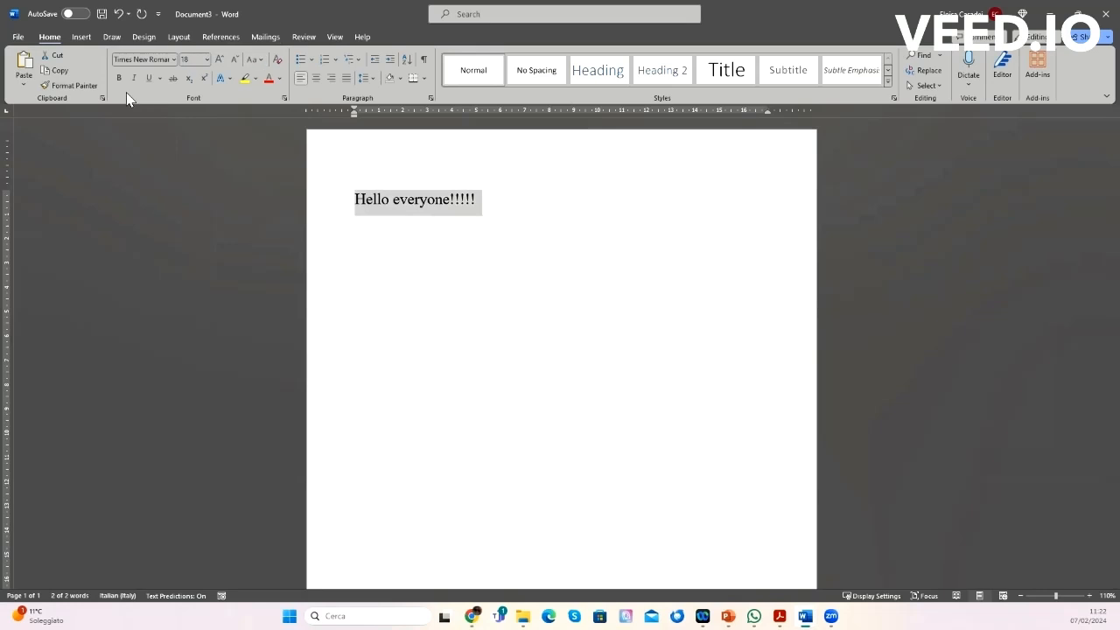
Step: Switch the line's case to UPPERCASE and lowercase, then to Sentence case
{"action": "left_click", "coordinate": [257, 58]}
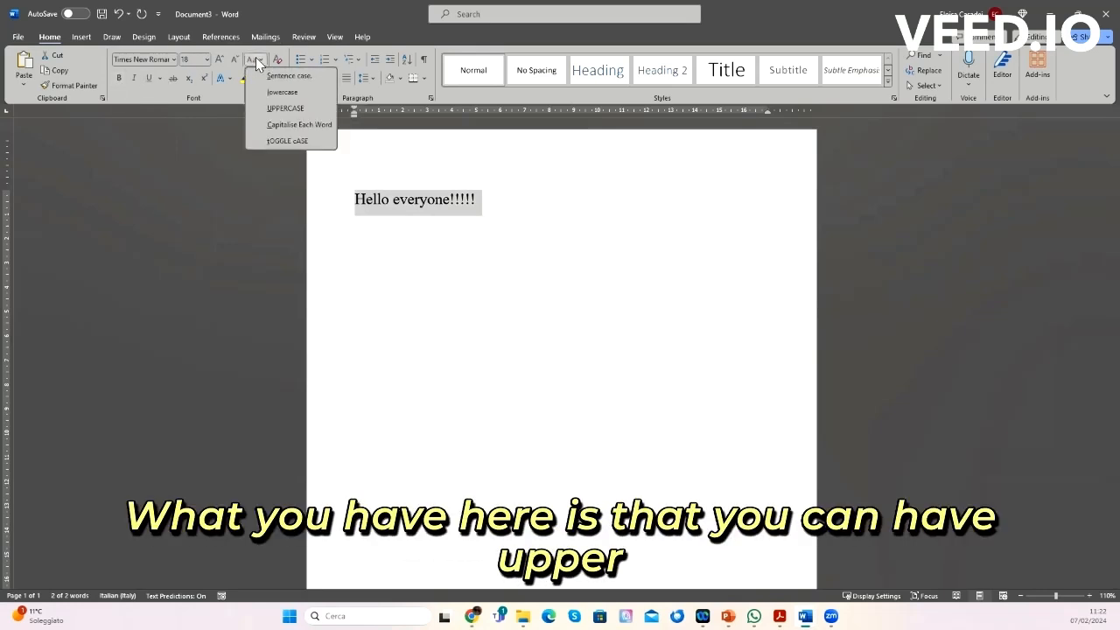
{"action": "left_click", "coordinate": [297, 111]}
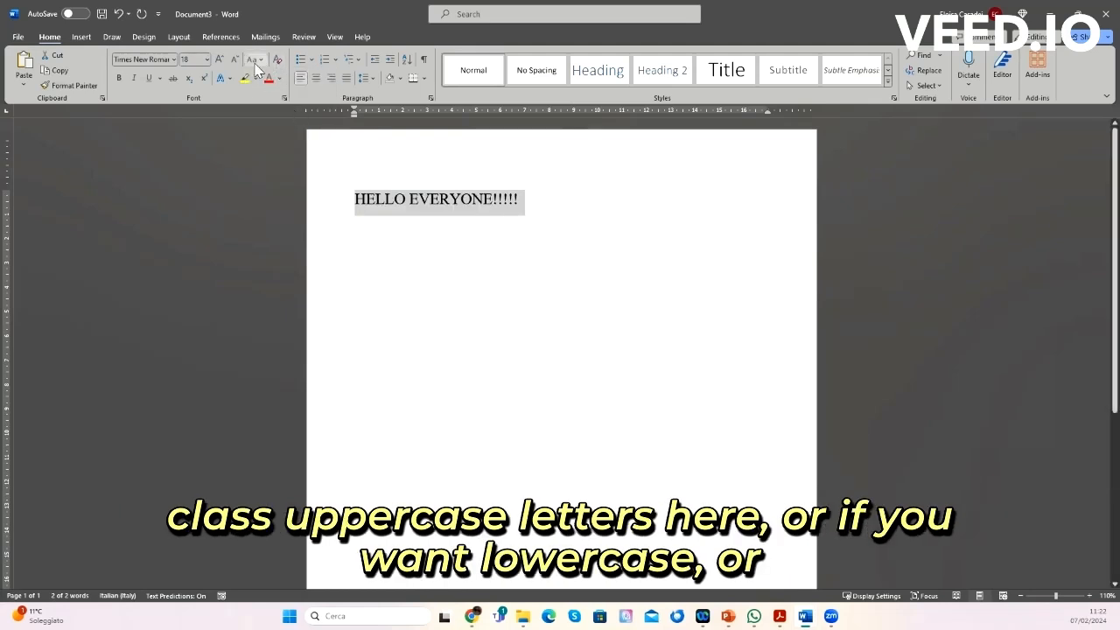
{"action": "left_click", "coordinate": [256, 59]}
{"action": "left_click", "coordinate": [277, 91]}
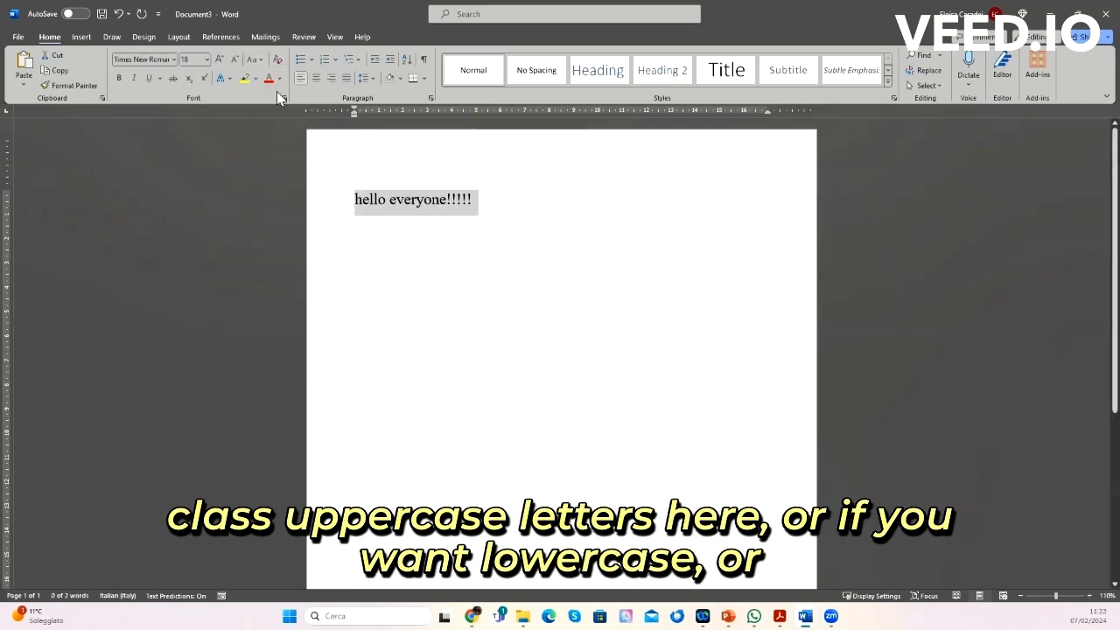
{"action": "left_click", "coordinate": [256, 60]}
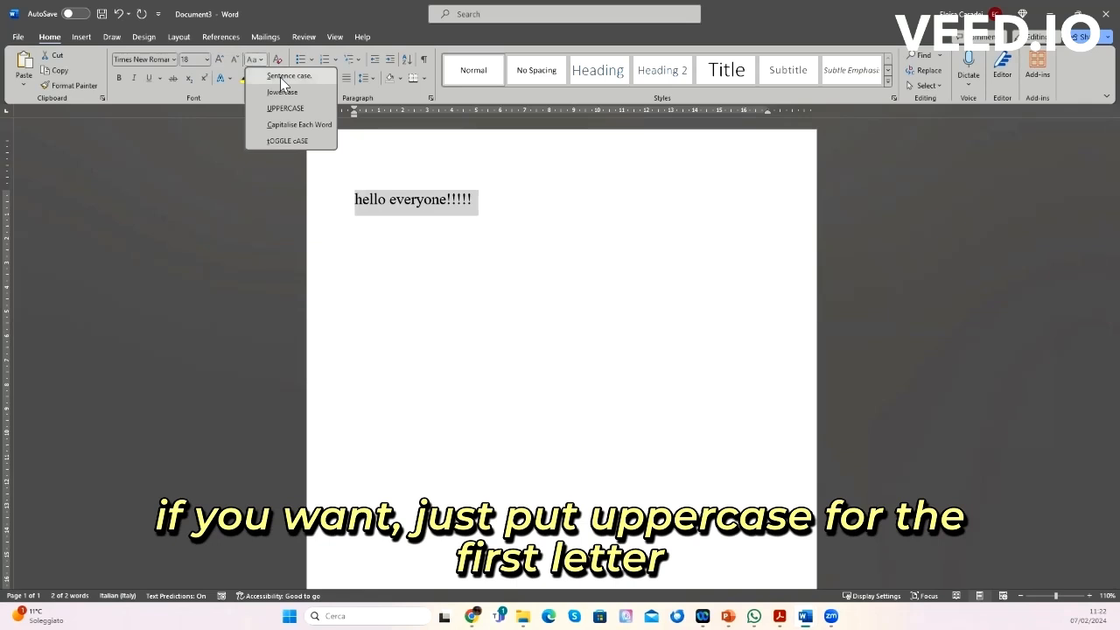
{"action": "left_click", "coordinate": [282, 77]}
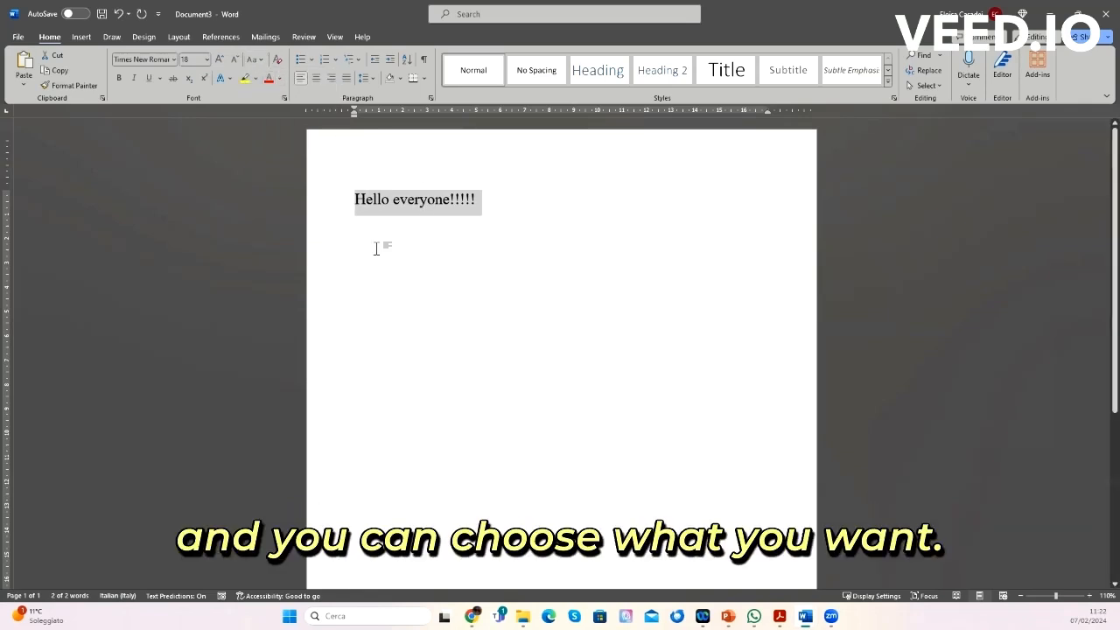
Step: Apply and remove bold, then apply and remove italic on the line
{"action": "left_click", "coordinate": [114, 80]}
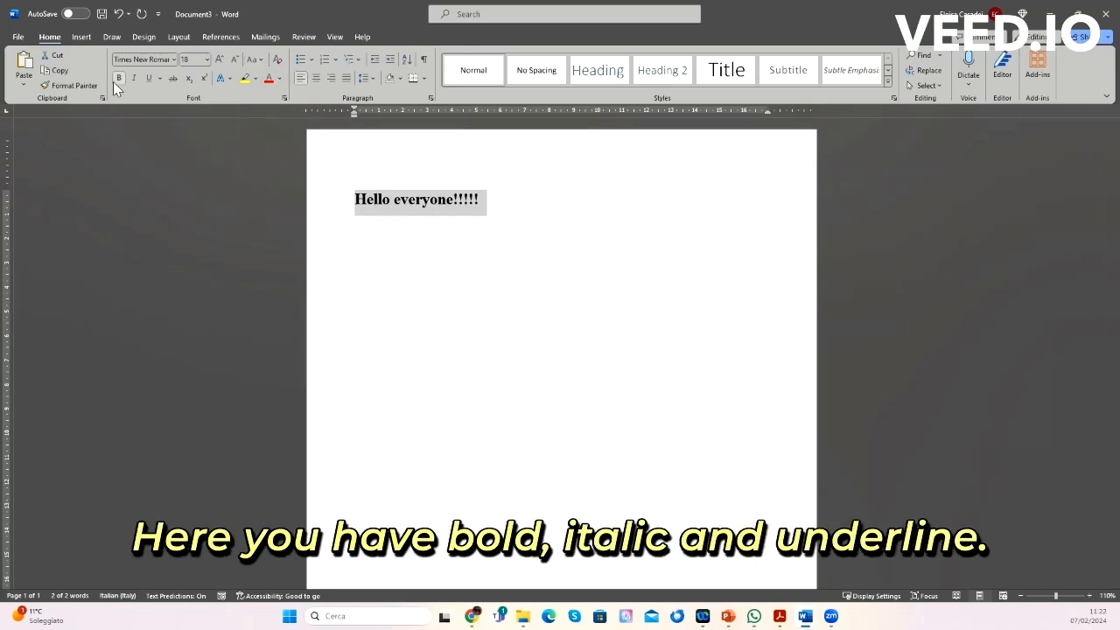
{"action": "left_click", "coordinate": [119, 80]}
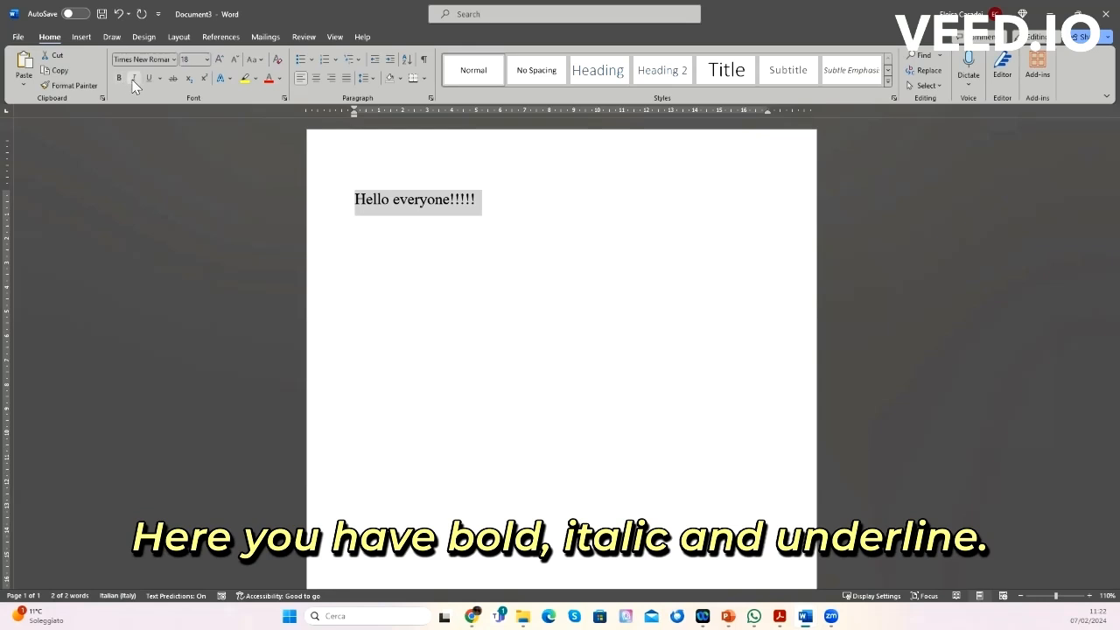
{"action": "left_click", "coordinate": [134, 79]}
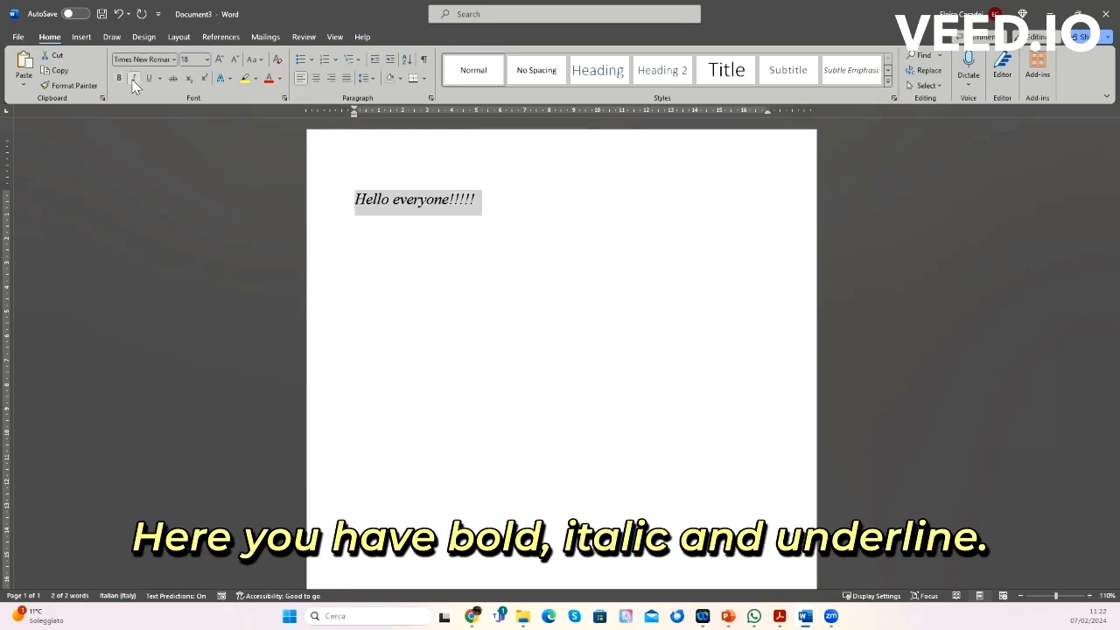
{"action": "left_click", "coordinate": [134, 79]}
Step: Underline the line and choose a dotted underline style
{"action": "left_click", "coordinate": [149, 79]}
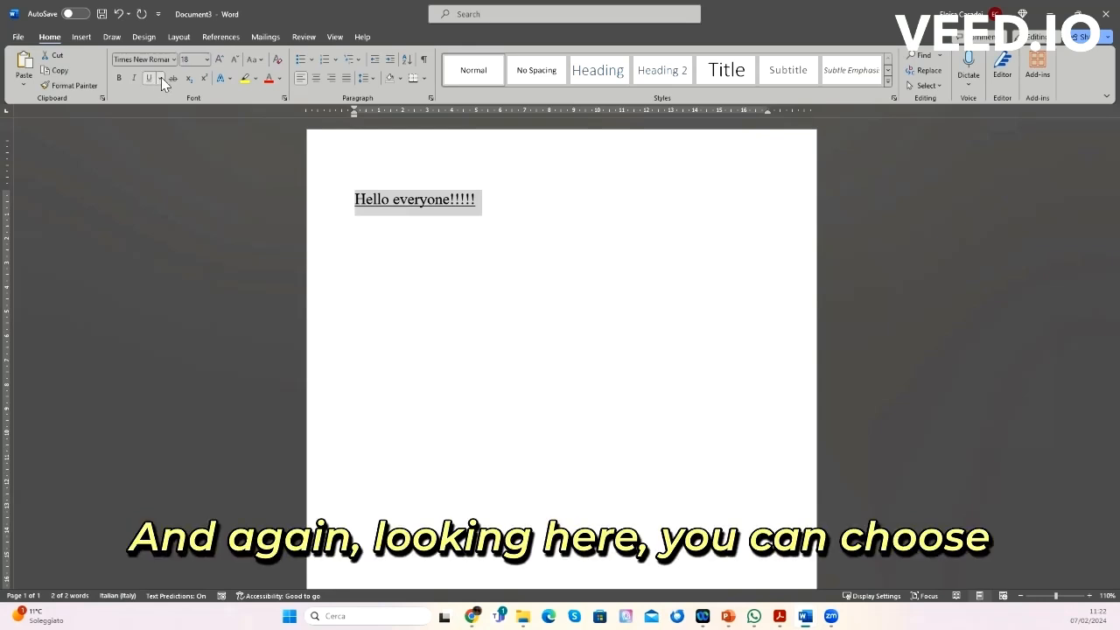
{"action": "left_click", "coordinate": [161, 78]}
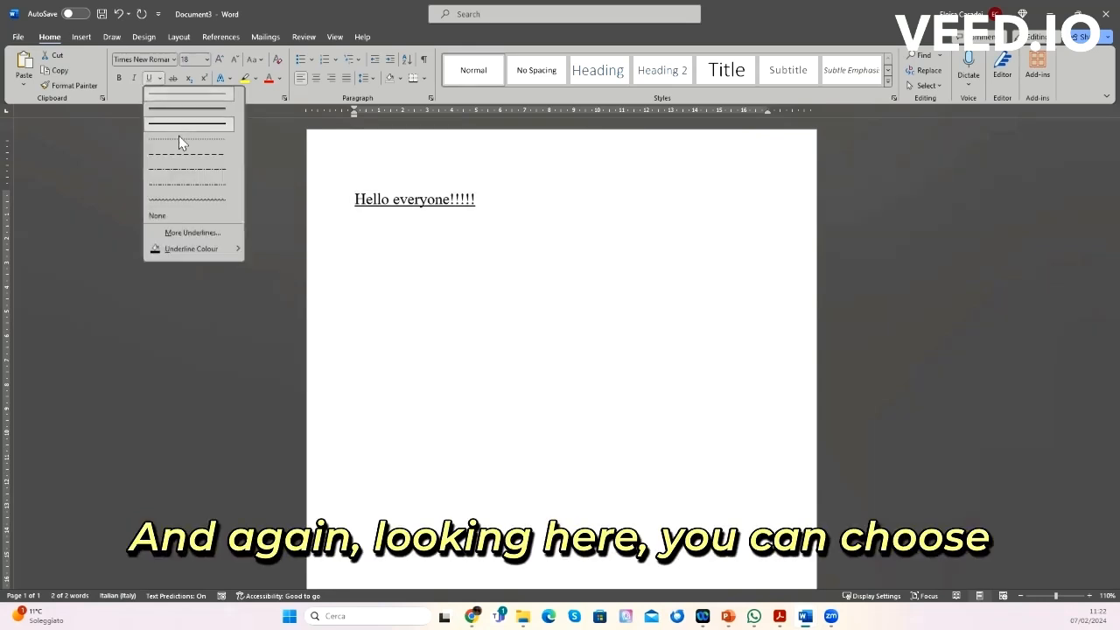
{"action": "left_click", "coordinate": [182, 204]}
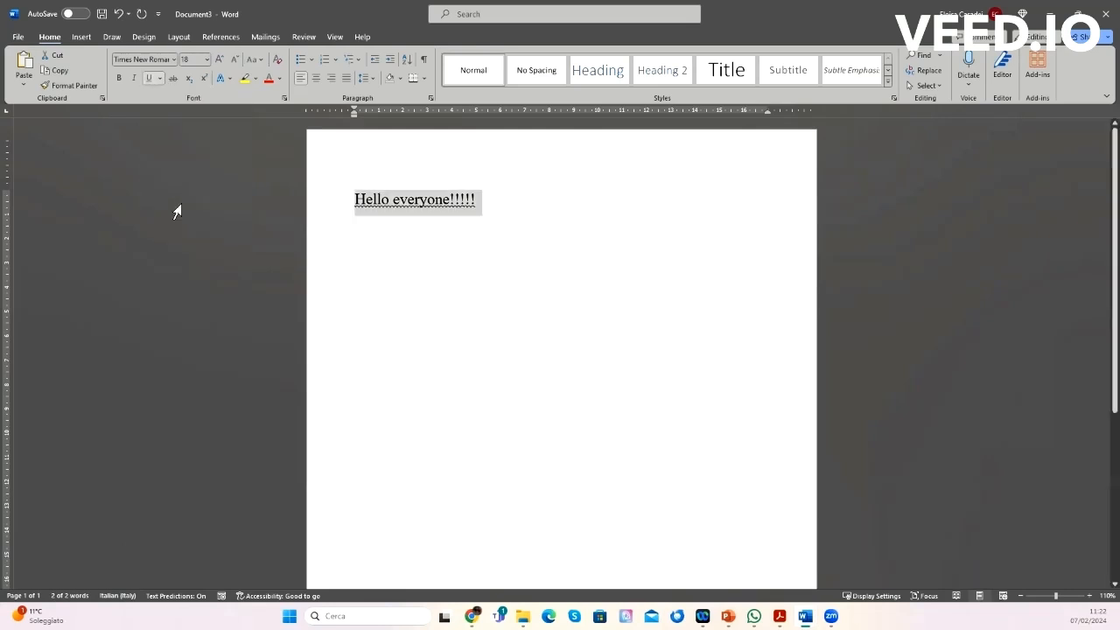
{"action": "left_click", "coordinate": [440, 265]}
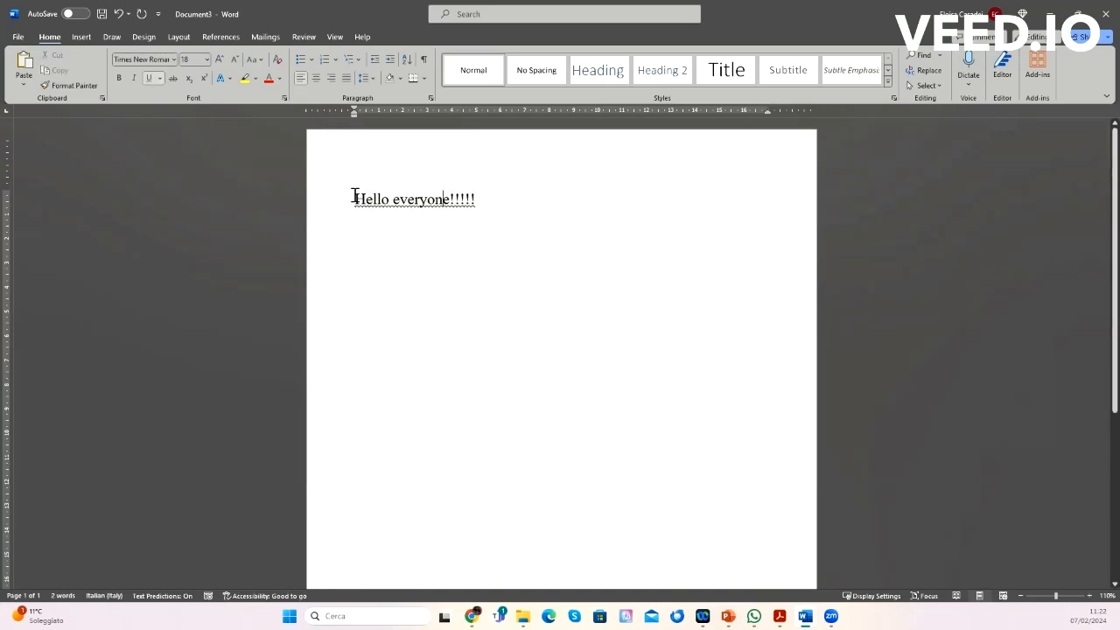
Step: Remove the line's underline, then apply and remove strikethrough
{"action": "left_click_drag", "start_coordinate": [355, 195], "coordinate": [479, 201]}
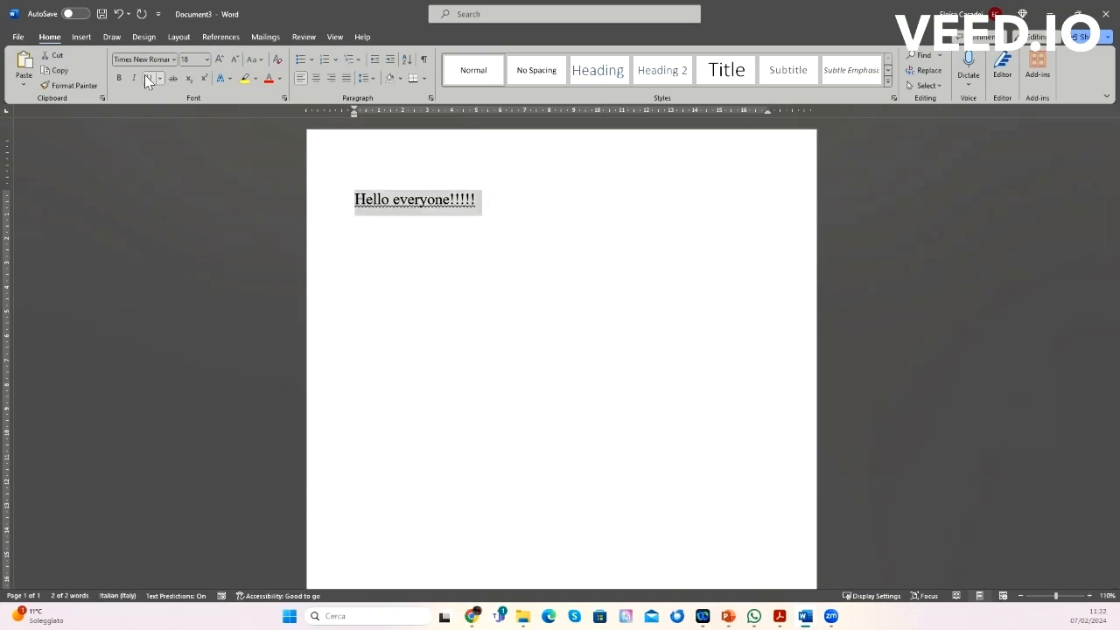
{"action": "left_click", "coordinate": [149, 78]}
{"action": "left_click", "coordinate": [172, 80]}
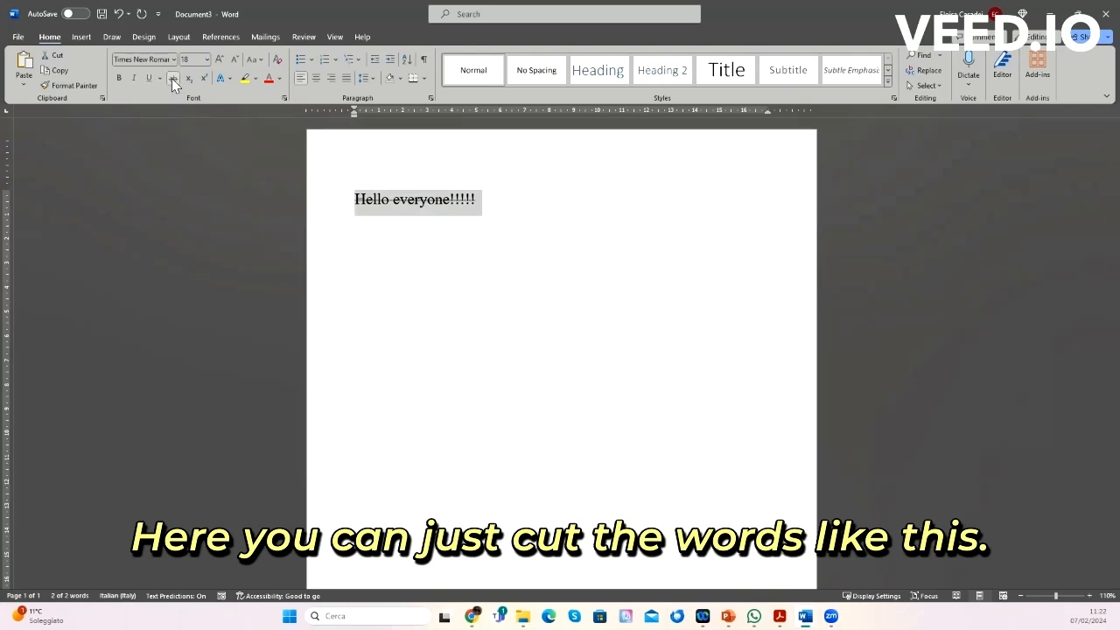
{"action": "left_click", "coordinate": [172, 78]}
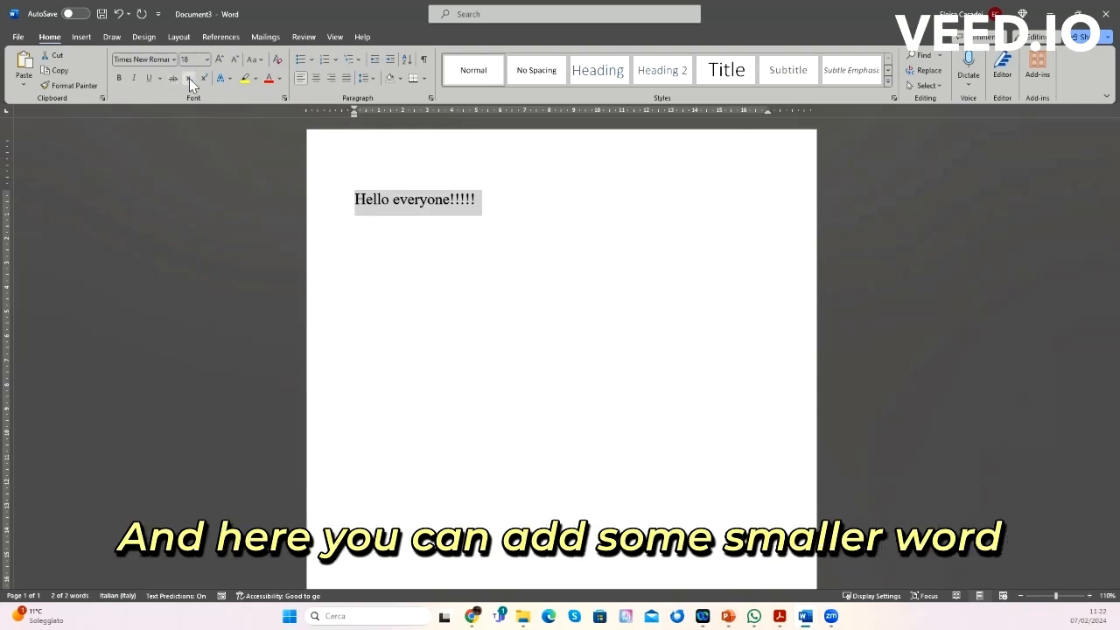
Step: Type a subscript "2" and more subscript text at the end of the line, then delete it
{"action": "left_click", "coordinate": [404, 221]}
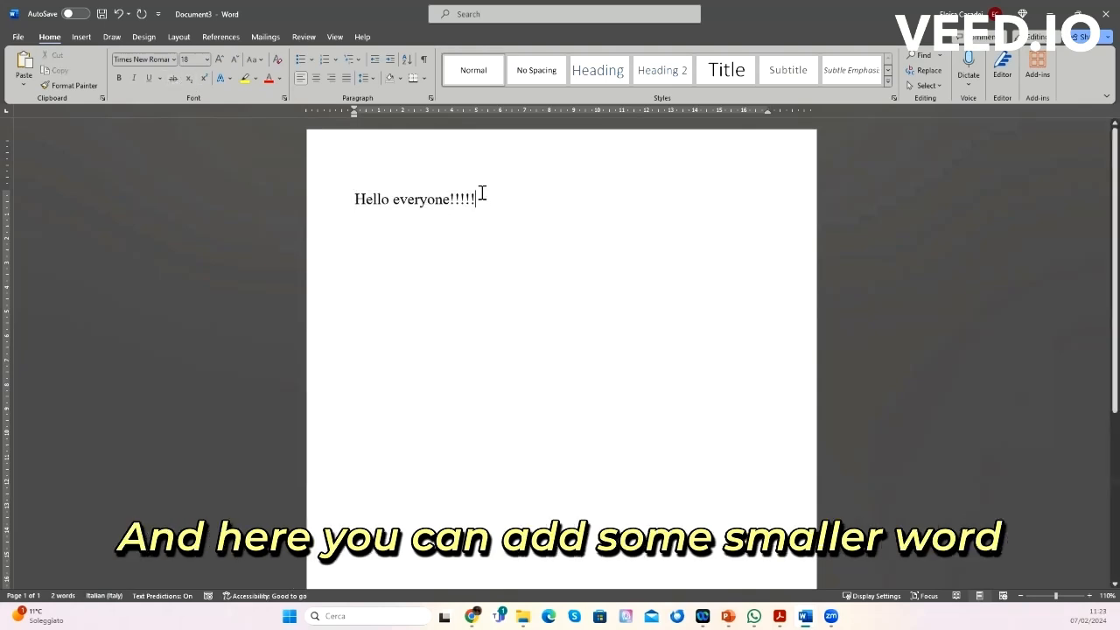
{"action": "left_click", "coordinate": [189, 81]}
{"action": "type", "text": "2"}
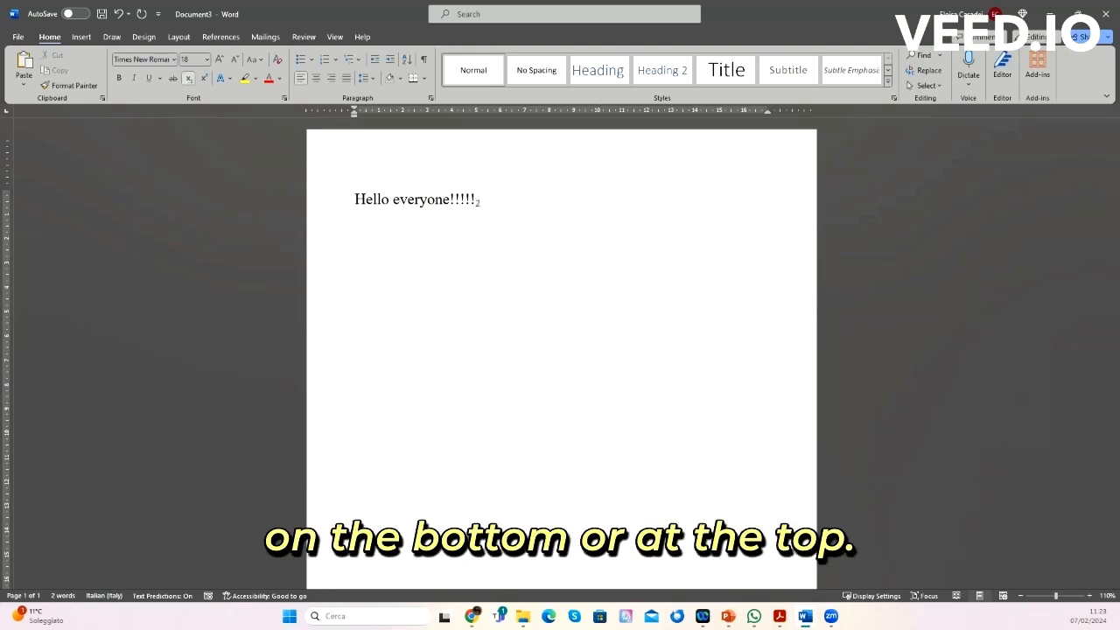
{"action": "type", "text": "helllo"}
{"action": "key", "text": "BackSpace"}
{"action": "key", "text": "BackSpace"}
{"action": "key", "text": "BackSpace"}
{"action": "key", "text": "BackSpace"}
{"action": "key", "text": "BackSpace"}
{"action": "key", "text": "BackSpace"}
{"action": "key", "text": "BackSpace"}
Step: Type some superscript text at the end of the line, then delete it
{"action": "left_click", "coordinate": [206, 78]}
{"action": "type", "text": "ksdkjksdjla"}
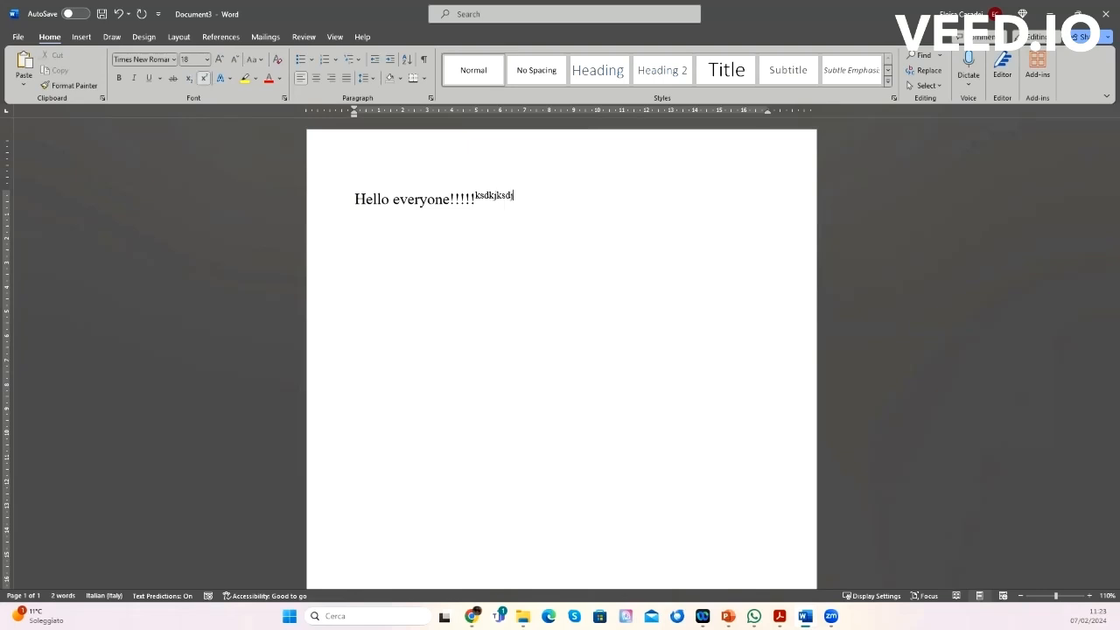
{"action": "key", "text": "BackSpace"}
{"action": "key", "text": "BackSpace"}
{"action": "key", "text": "BackSpace"}
{"action": "key", "text": "BackSpace"}
{"action": "key", "text": "BackSpace"}
{"action": "key", "text": "BackSpace"}
{"action": "key", "text": "BackSpace"}
{"action": "key", "text": "BackSpace"}
{"action": "key", "text": "BackSpace"}
{"action": "key", "text": "BackSpace"}
{"action": "key", "text": "BackSpace"}
{"action": "left_click", "coordinate": [382, 253]}
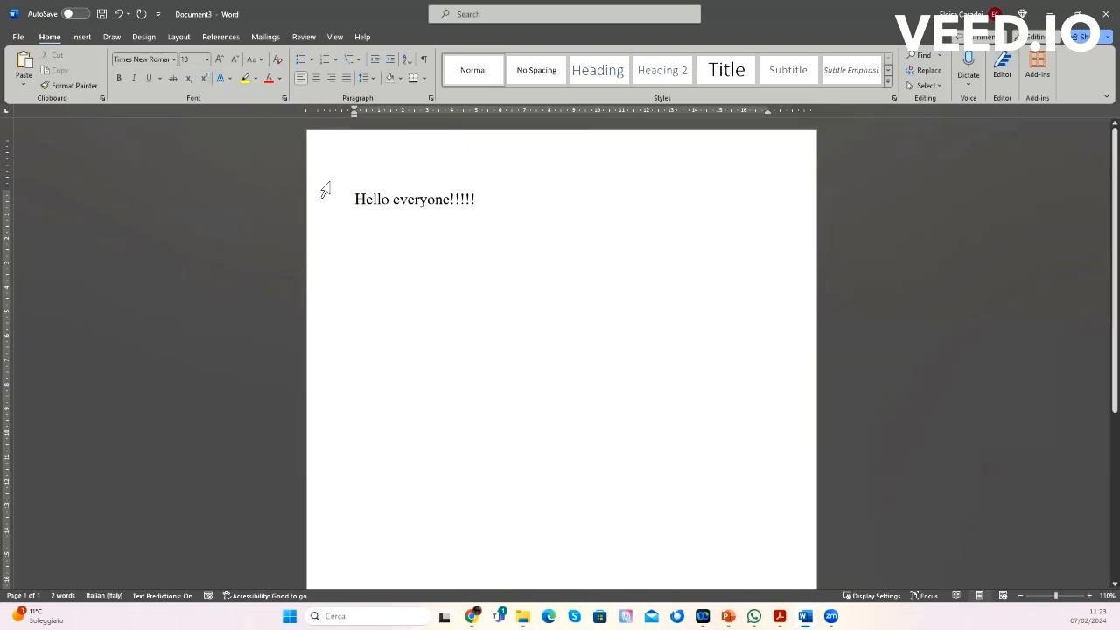
{"action": "left_click_drag", "start_coordinate": [372, 199], "coordinate": [468, 207]}
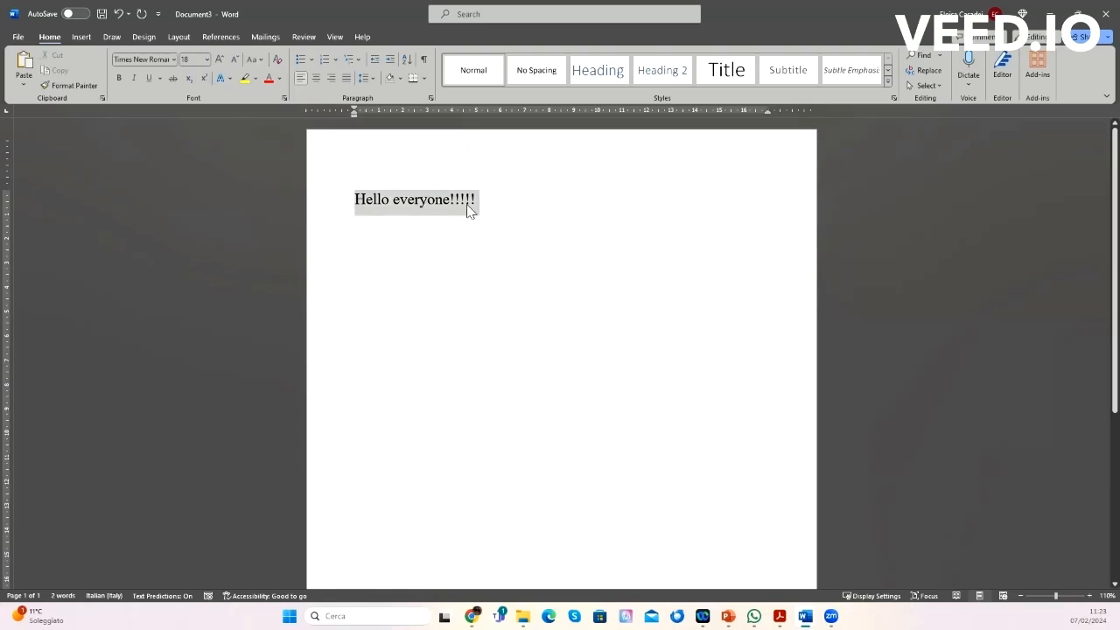
{"action": "left_click", "coordinate": [233, 81]}
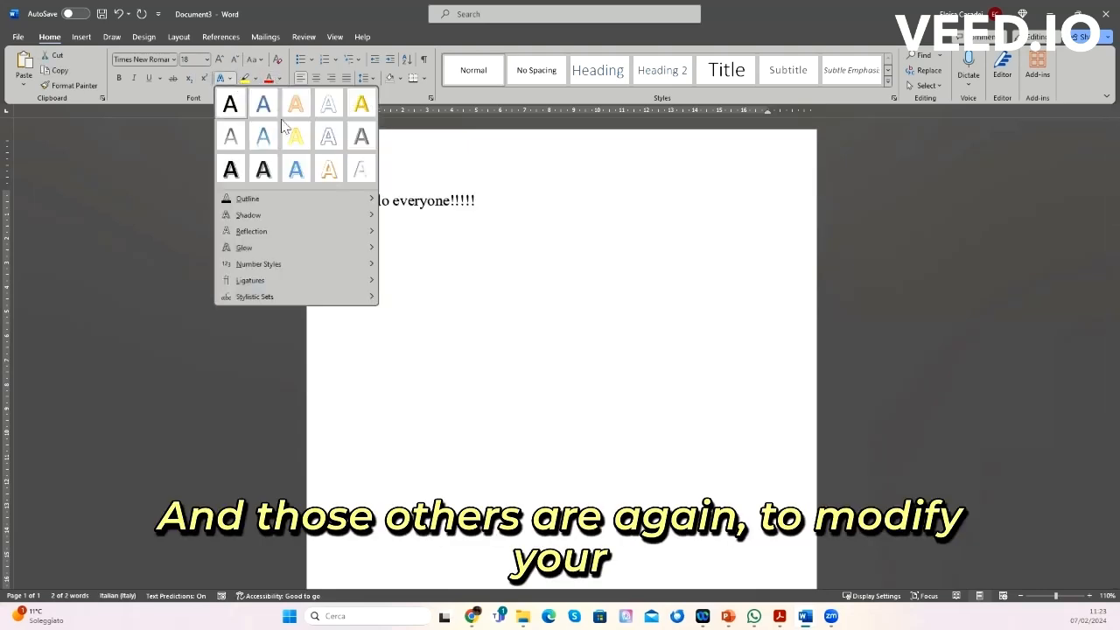
{"action": "left_click", "coordinate": [247, 78]}
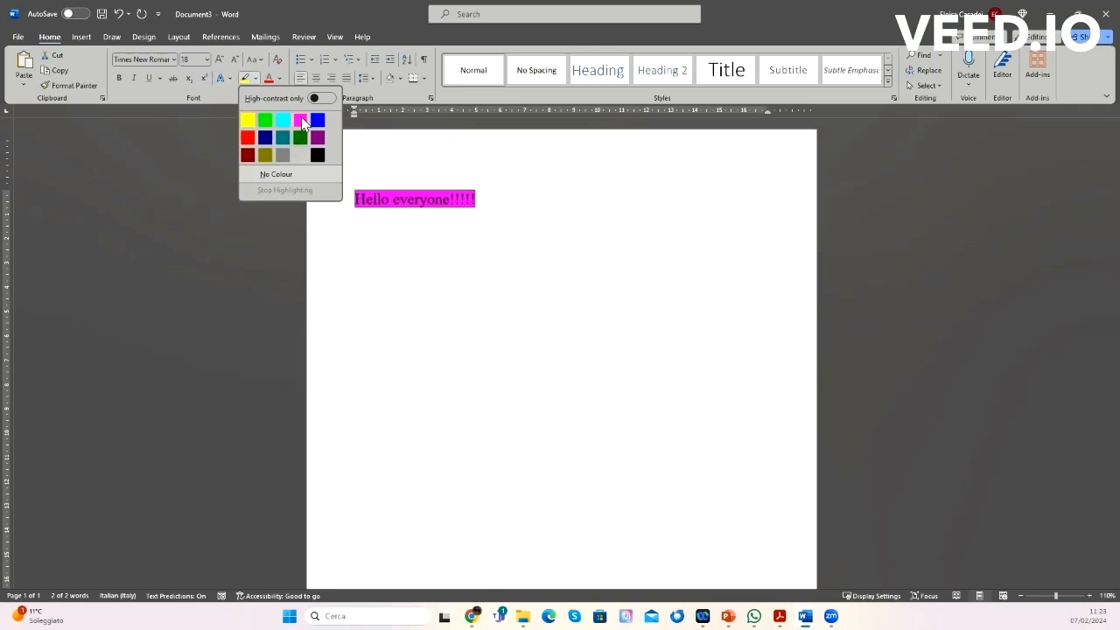
{"action": "left_click", "coordinate": [278, 78]}
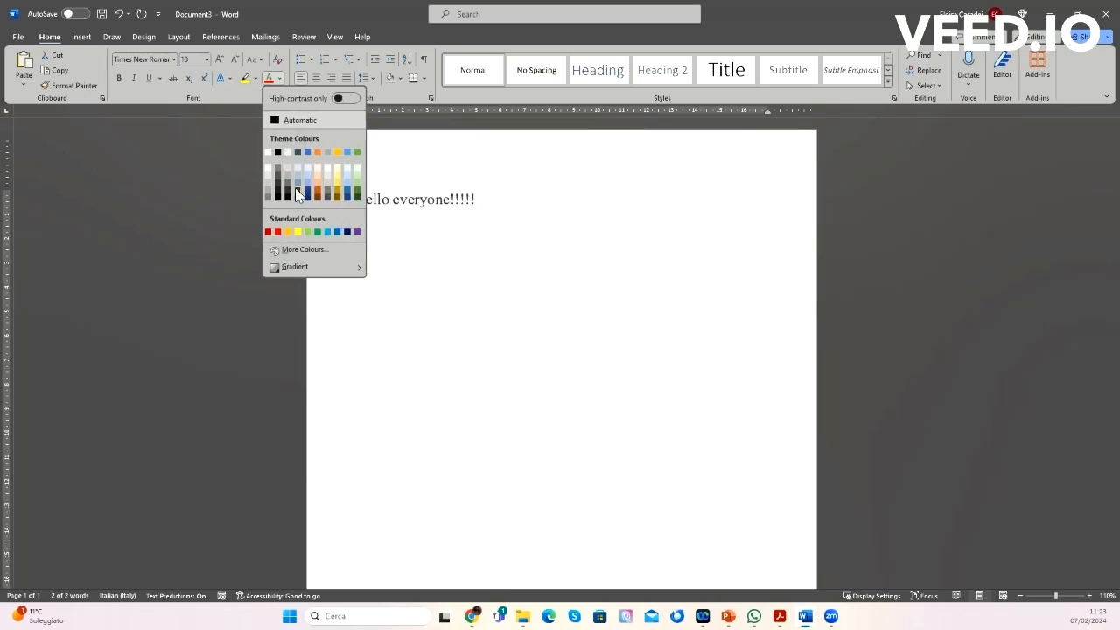
{"action": "left_click", "coordinate": [457, 236]}
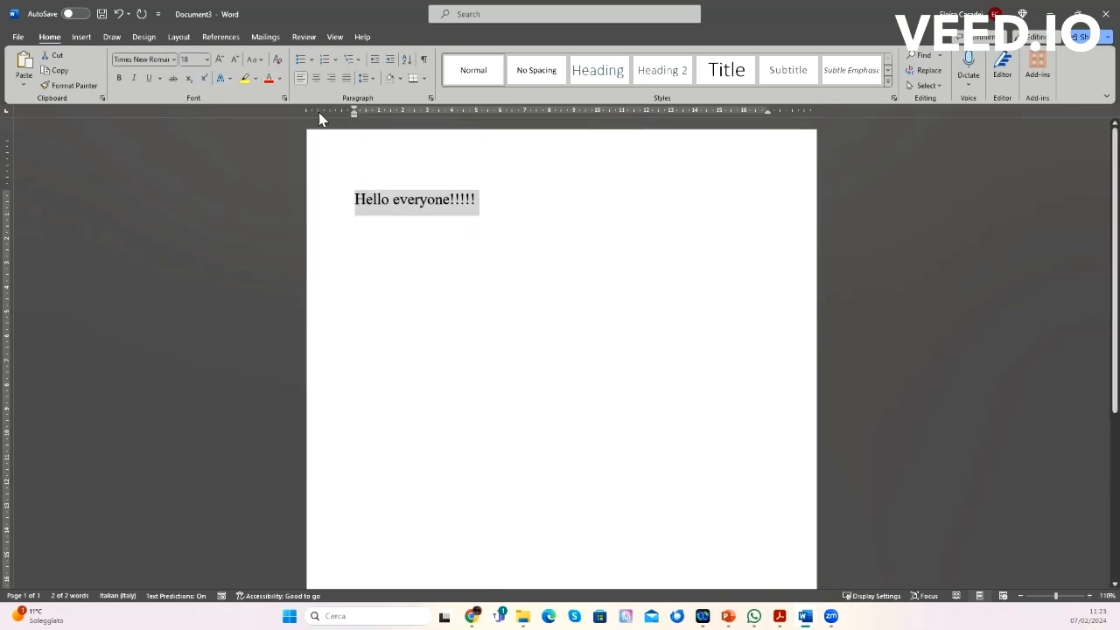
{"action": "left_click", "coordinate": [499, 214]}
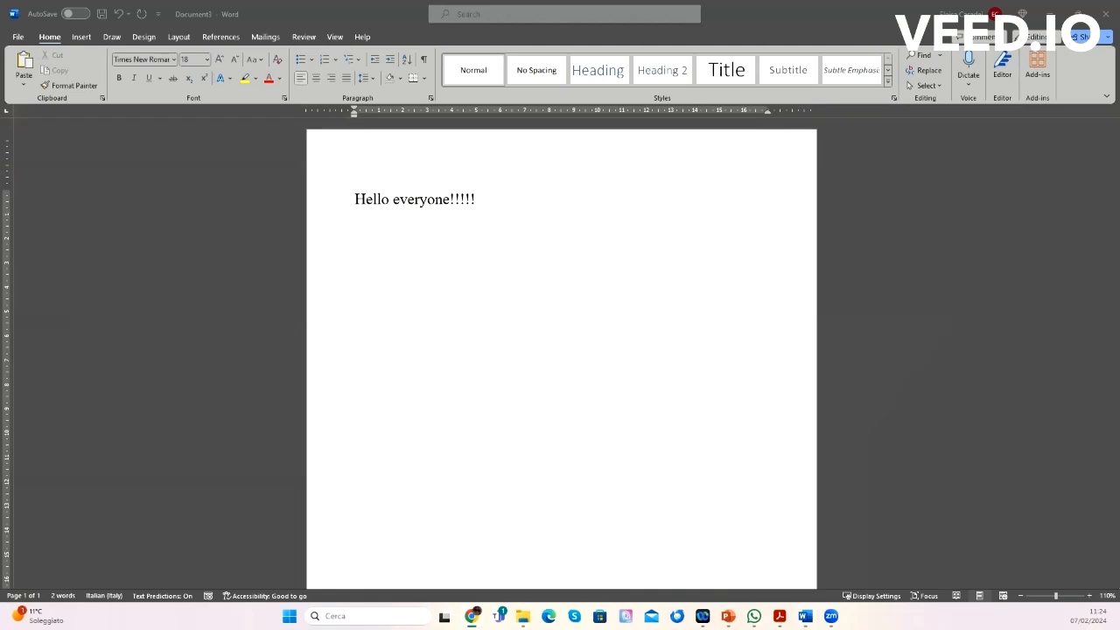
Step: Add a new line after the greeting and generate sample paragraphs with =lorem()
{"action": "left_click", "coordinate": [620, 305]}
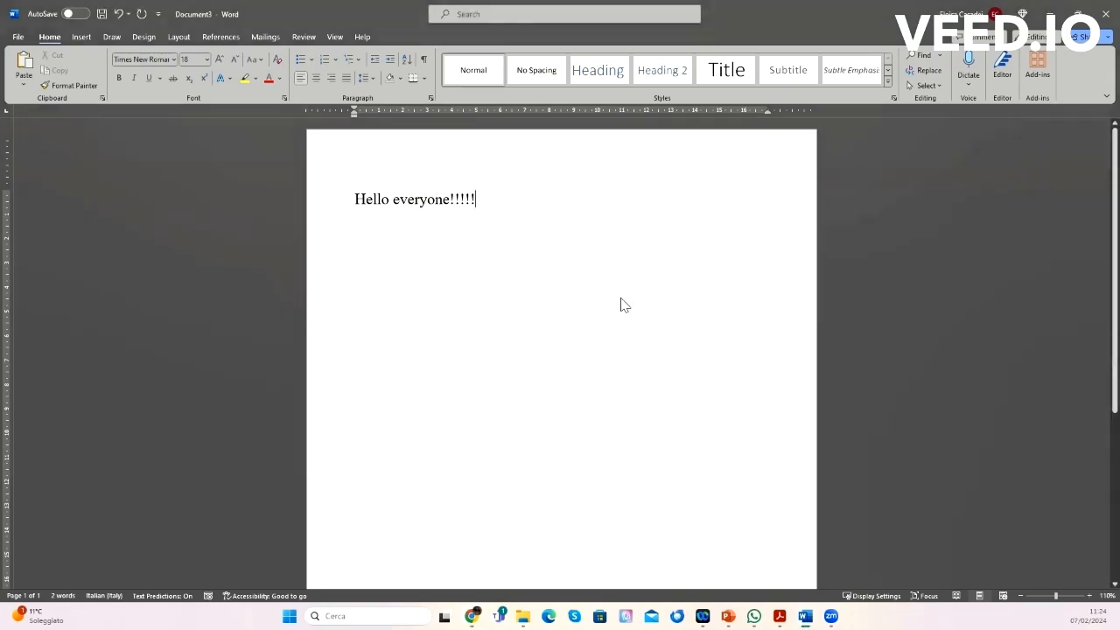
{"action": "key", "text": "Return"}
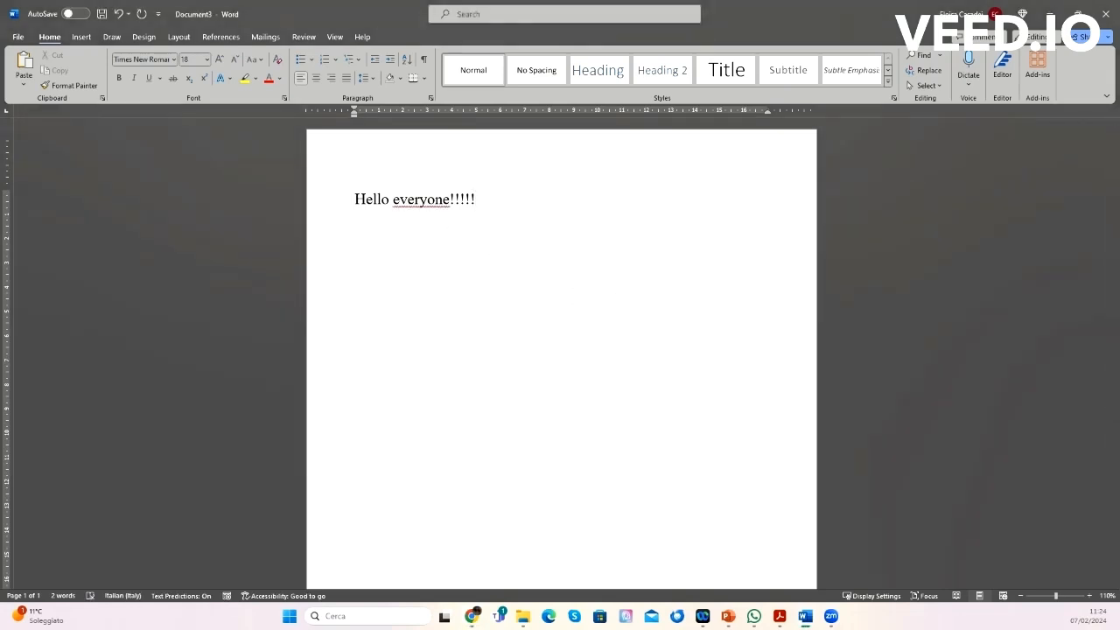
{"action": "type", "text": "=lorem()"}
{"action": "key", "text": "Return"}
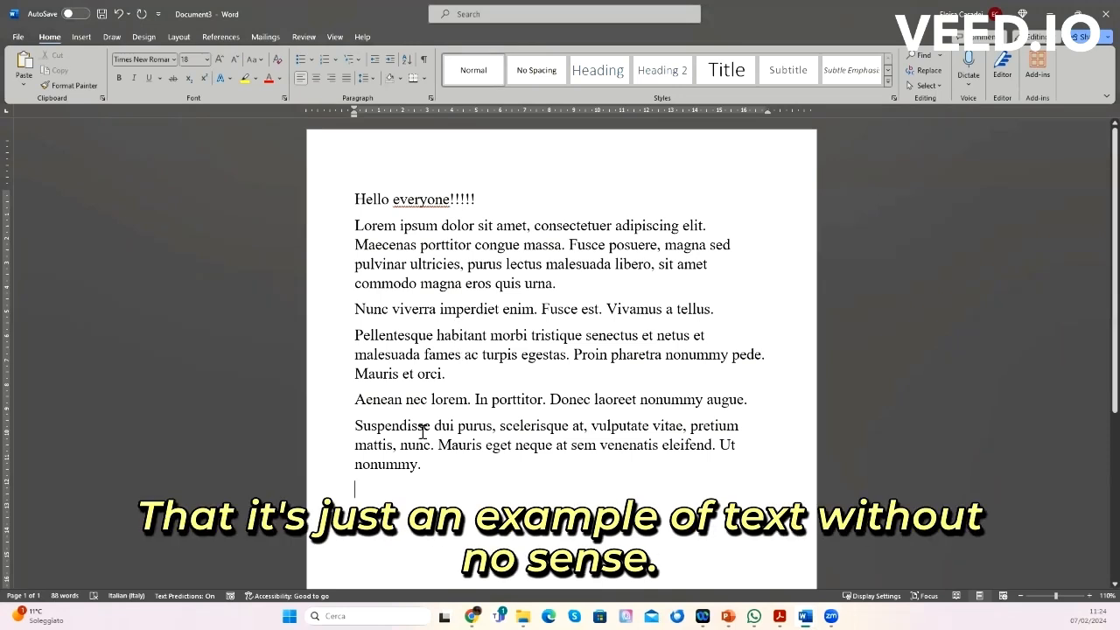
Step: Join the first Lorem ipsum paragraph with the next one, then split them apart again
{"action": "left_click", "coordinate": [353, 226]}
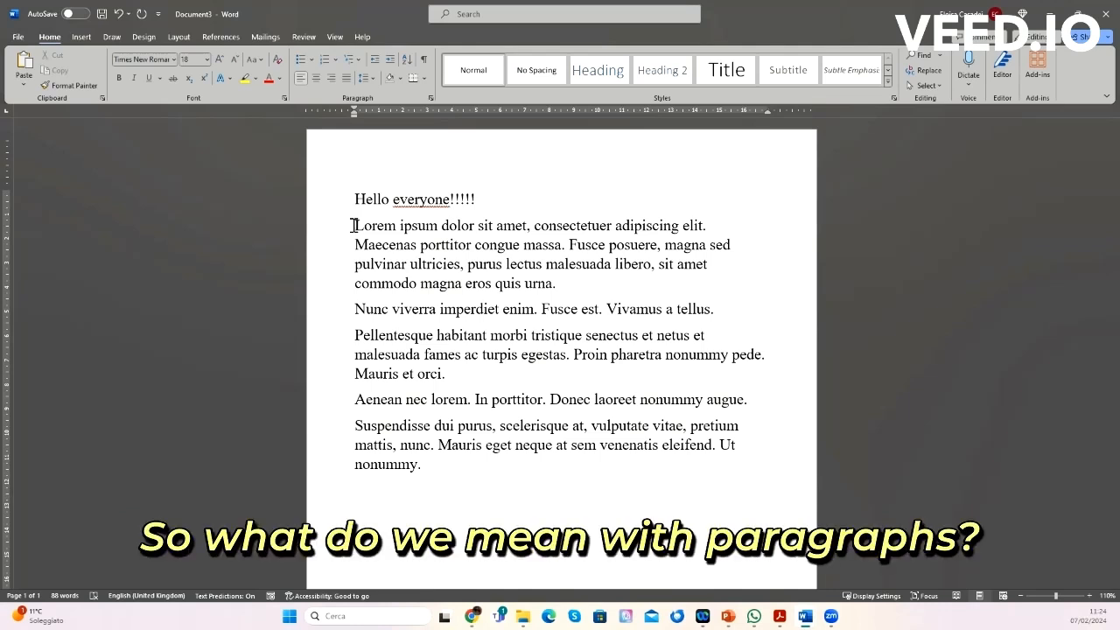
{"action": "left_click_drag", "start_coordinate": [354, 226], "coordinate": [495, 244]}
{"action": "left_click", "coordinate": [567, 291]}
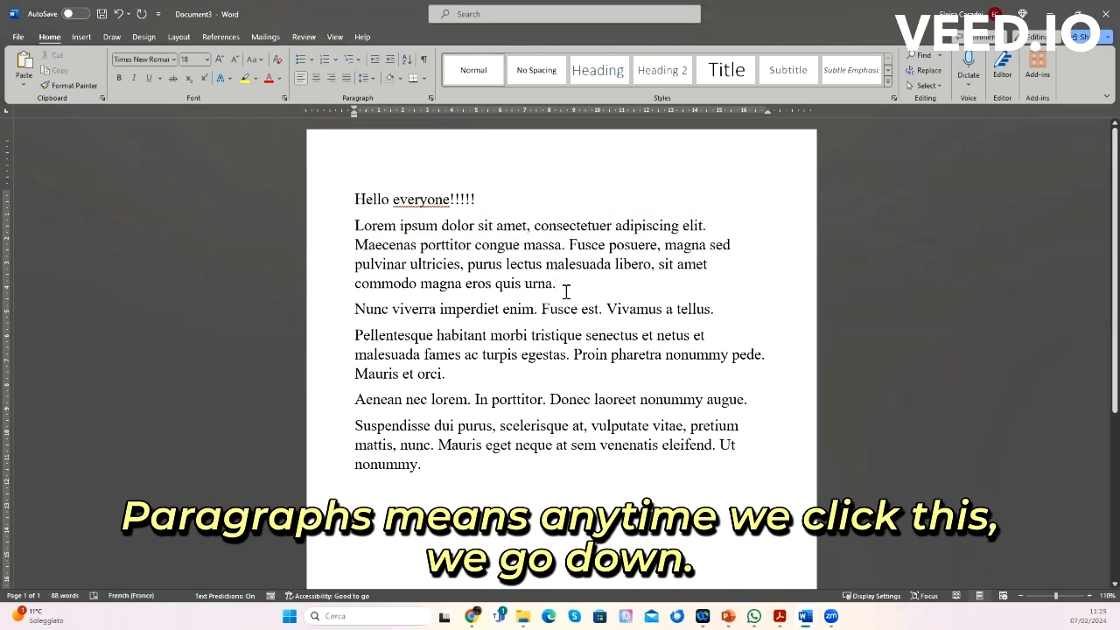
{"action": "key", "text": "BackSpace"}
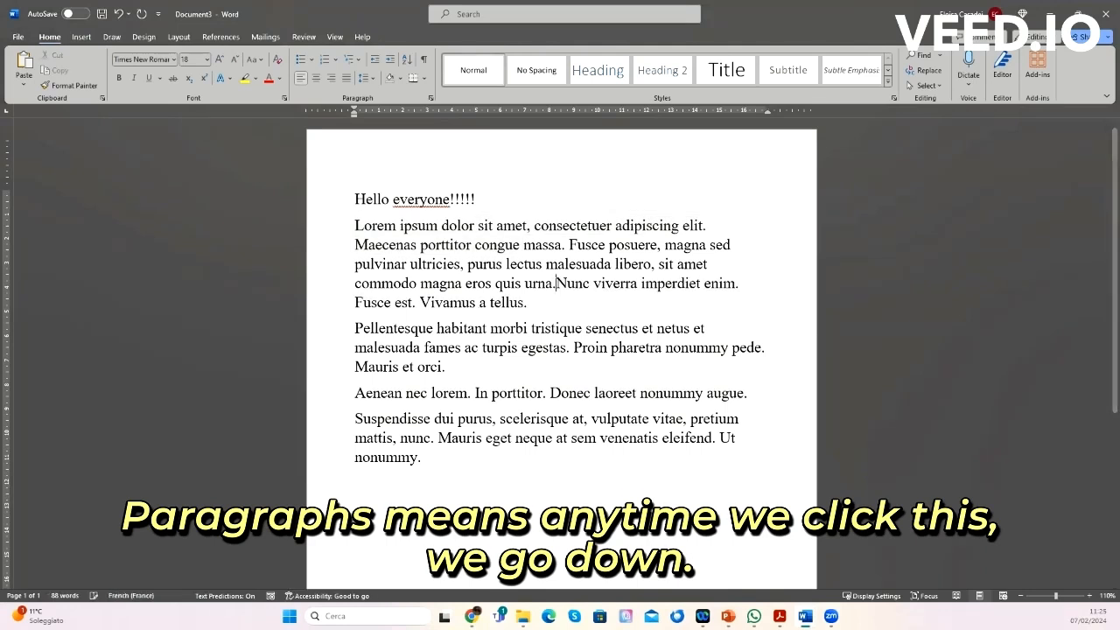
{"action": "key", "text": "Return"}
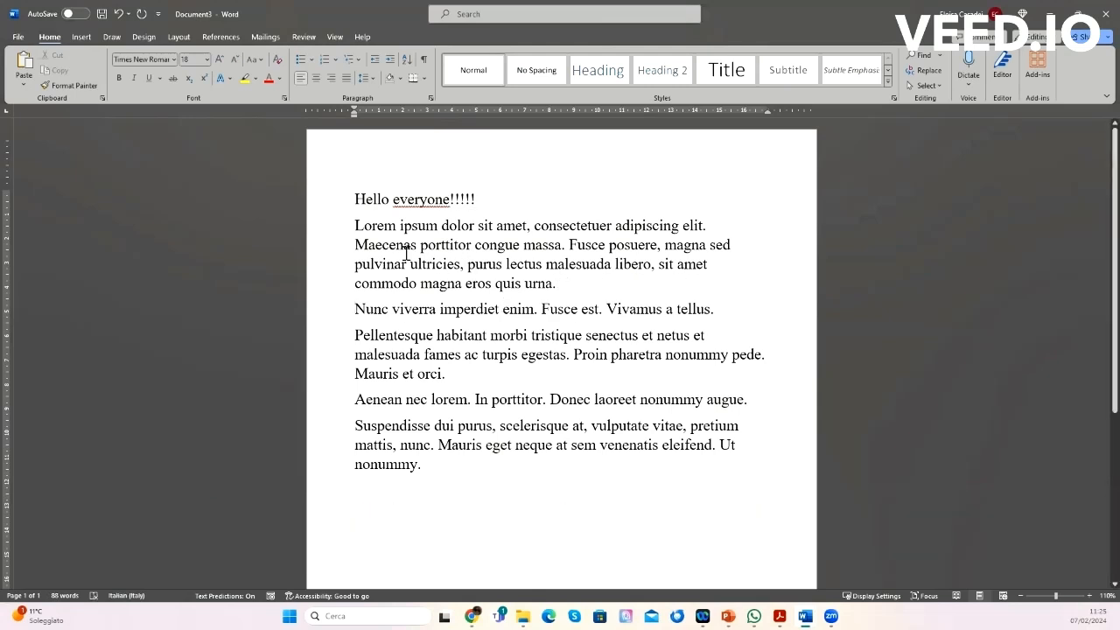
Step: Change the first Lorem ipsum paragraph's alignment, trying right and centred before setting it to justified
{"action": "left_click", "coordinate": [368, 245]}
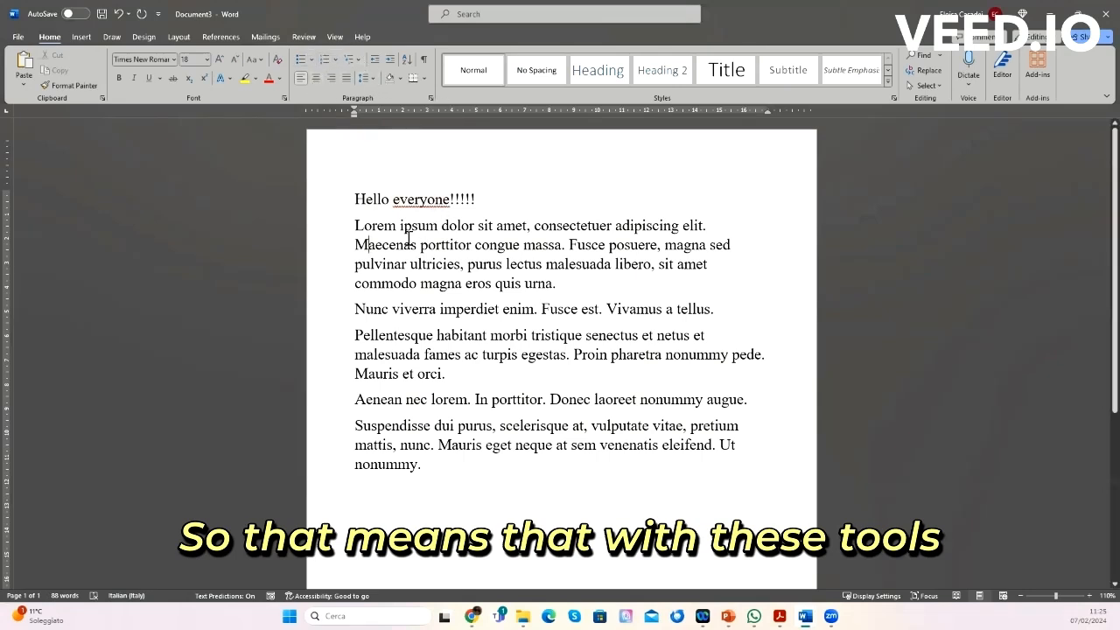
{"action": "left_click_drag", "start_coordinate": [356, 226], "coordinate": [561, 291]}
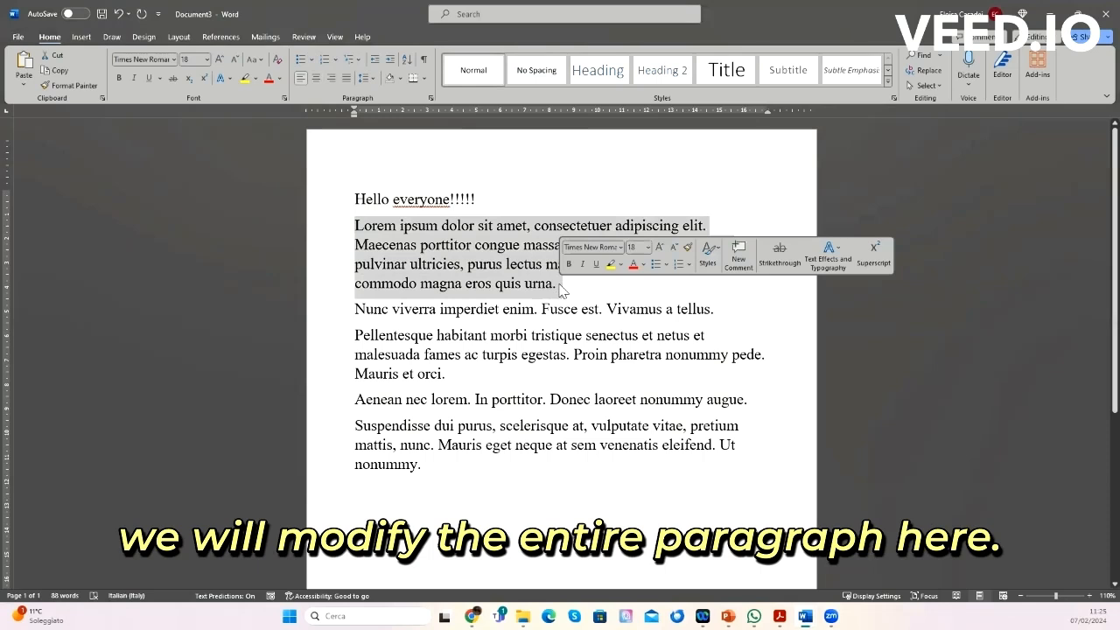
{"action": "left_click", "coordinate": [453, 272]}
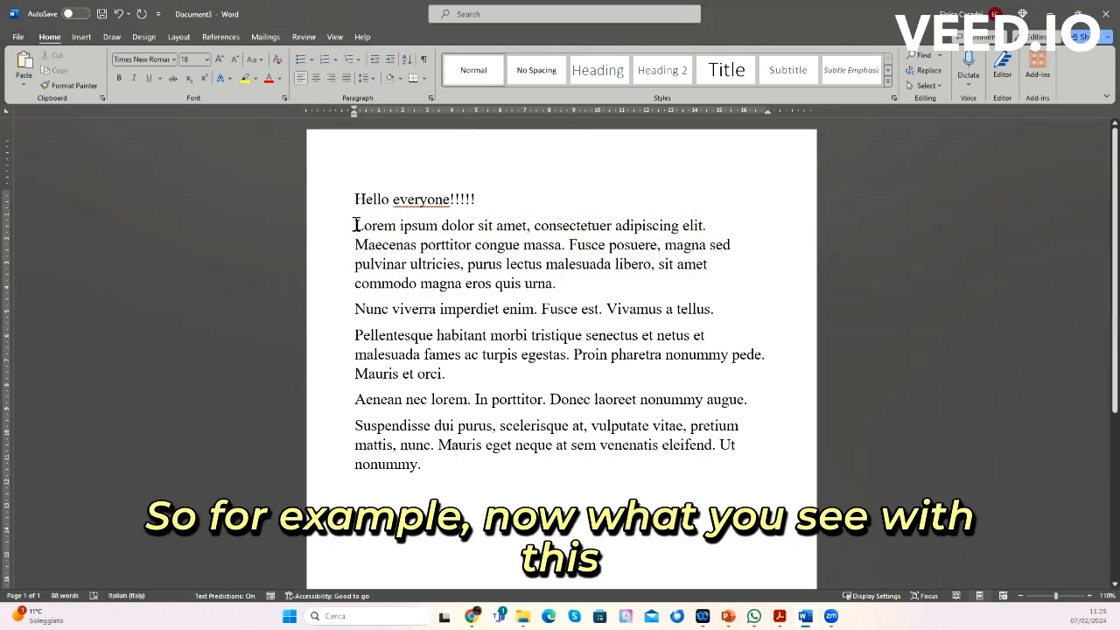
{"action": "left_click_drag", "start_coordinate": [356, 226], "coordinate": [563, 291]}
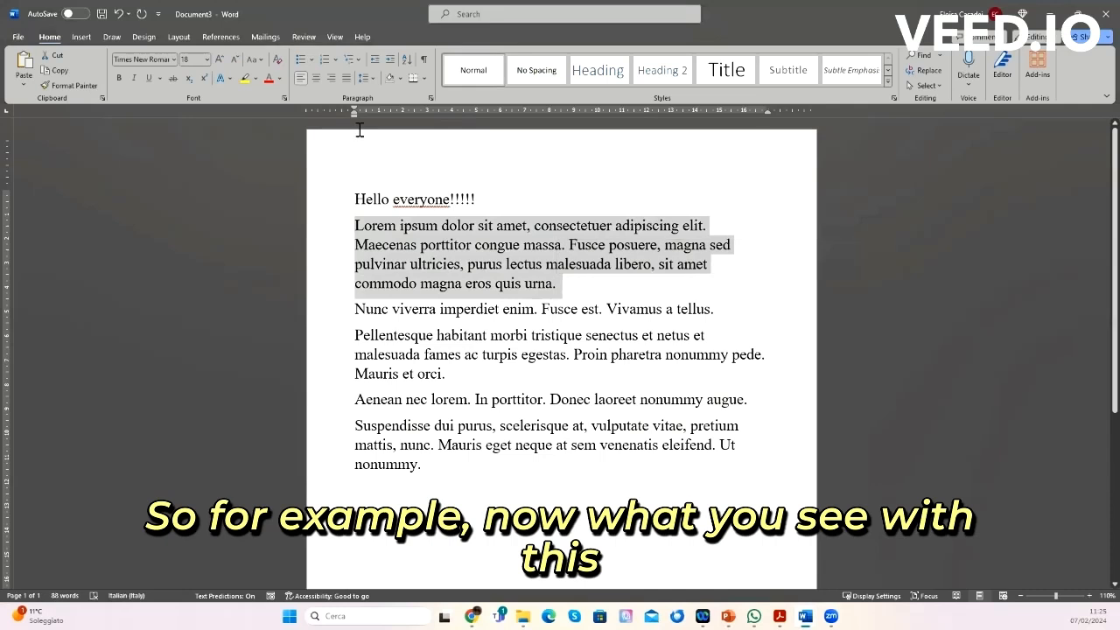
{"action": "left_click", "coordinate": [330, 79]}
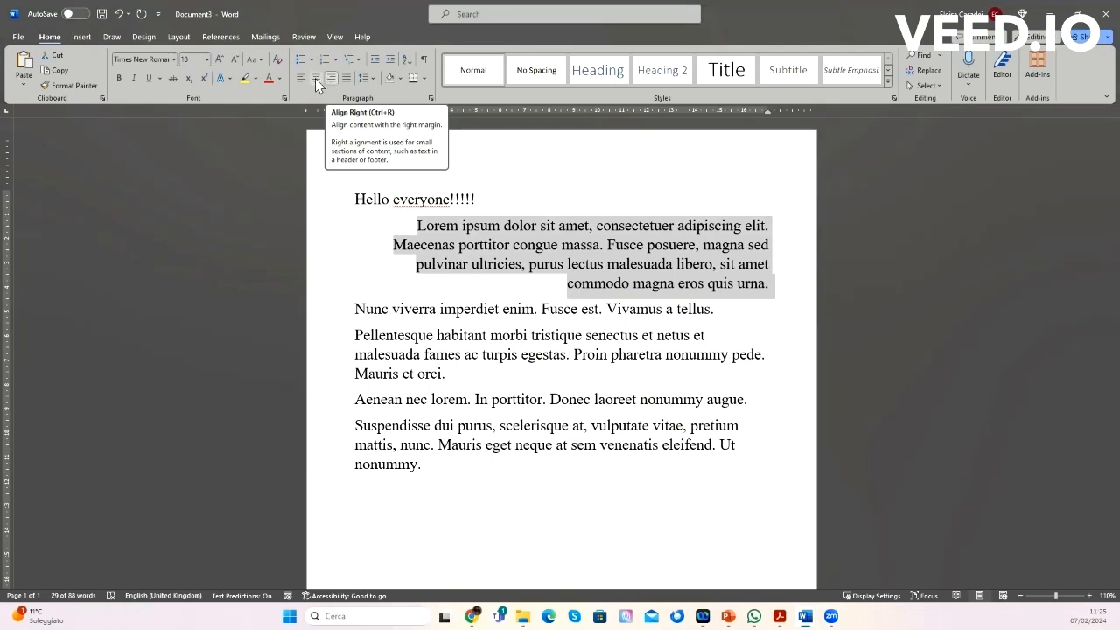
{"action": "left_click", "coordinate": [315, 79]}
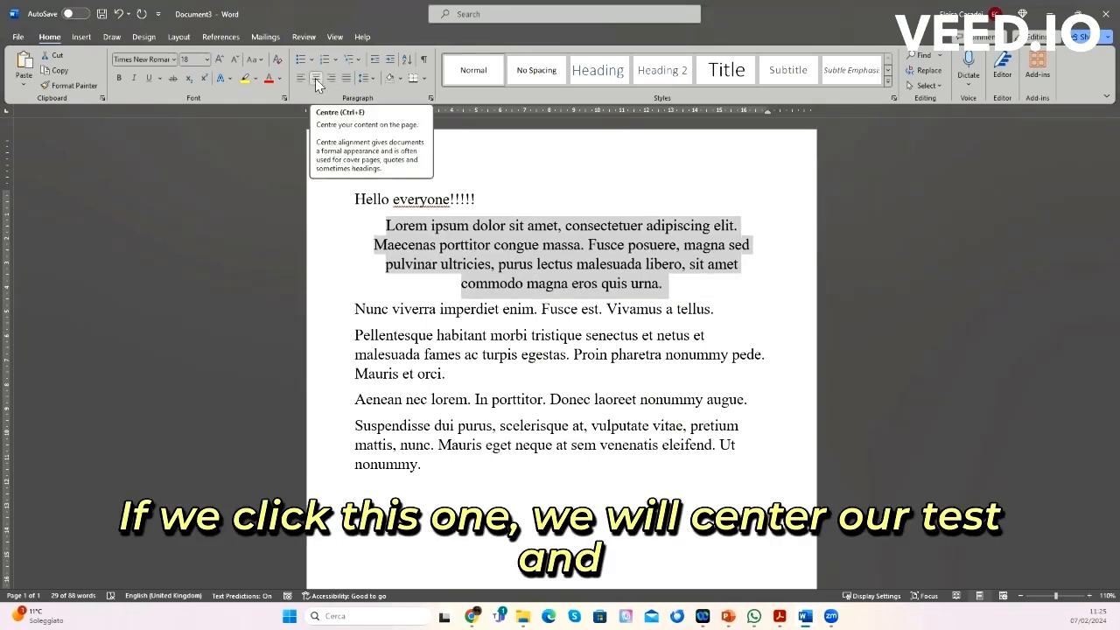
{"action": "left_click", "coordinate": [347, 80]}
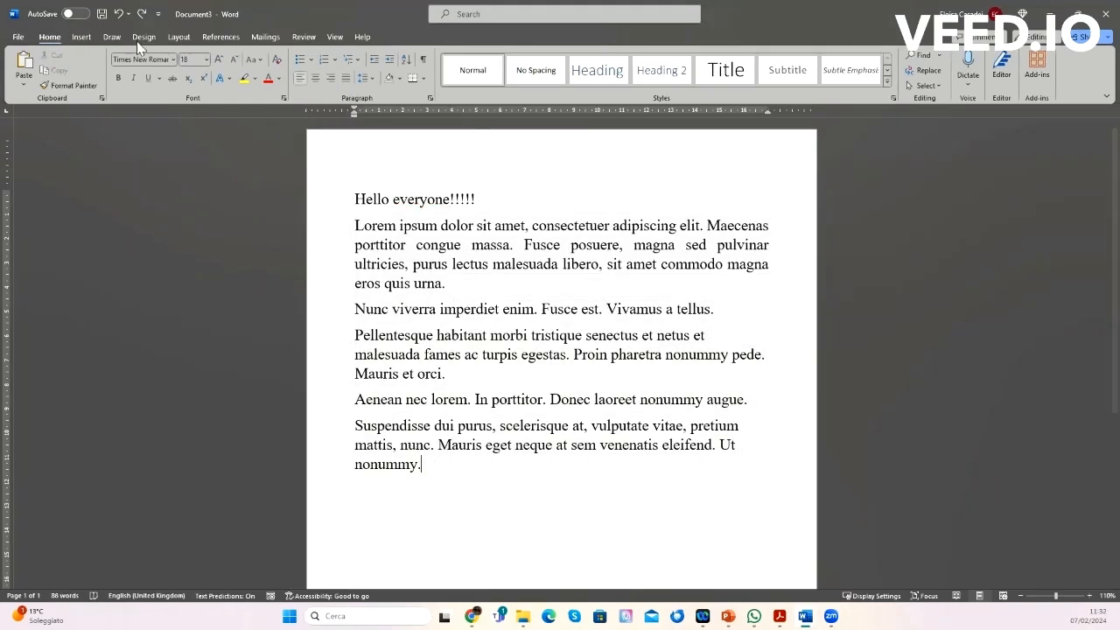
Step: Insert a table of 5 columns and 2 rows below the text, then delete it
{"action": "left_click", "coordinate": [81, 39]}
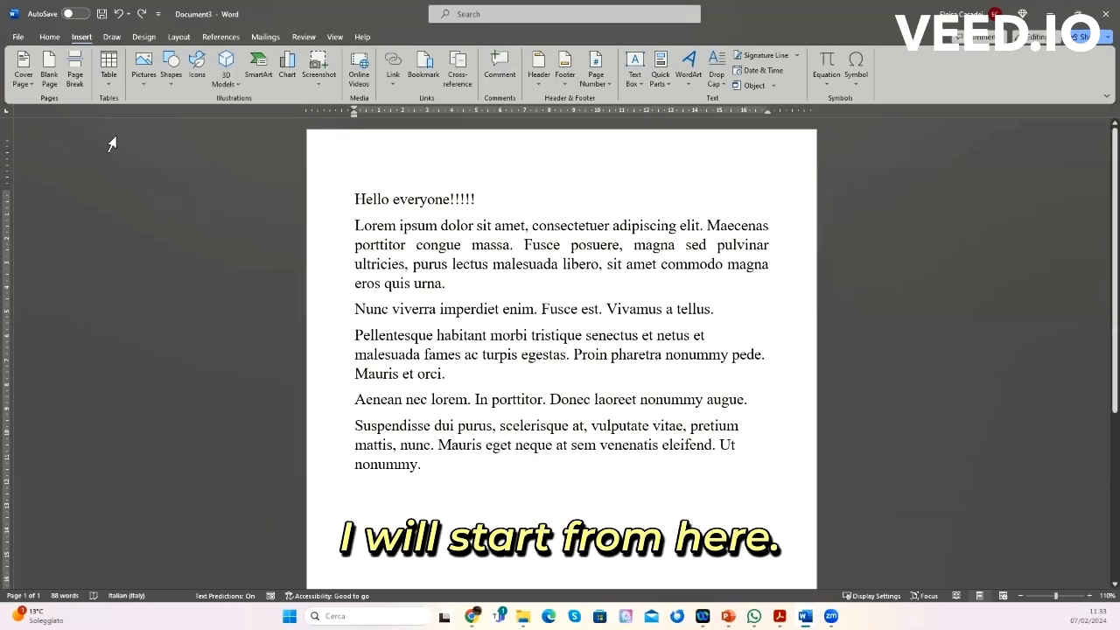
{"action": "left_click", "coordinate": [108, 84]}
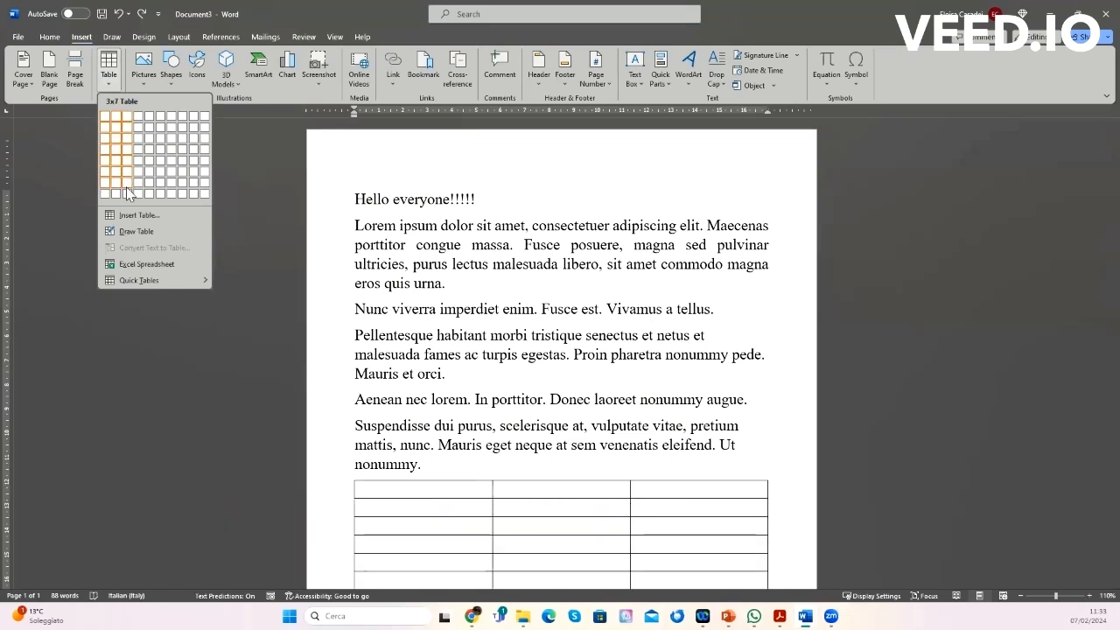
{"action": "left_click", "coordinate": [137, 214]}
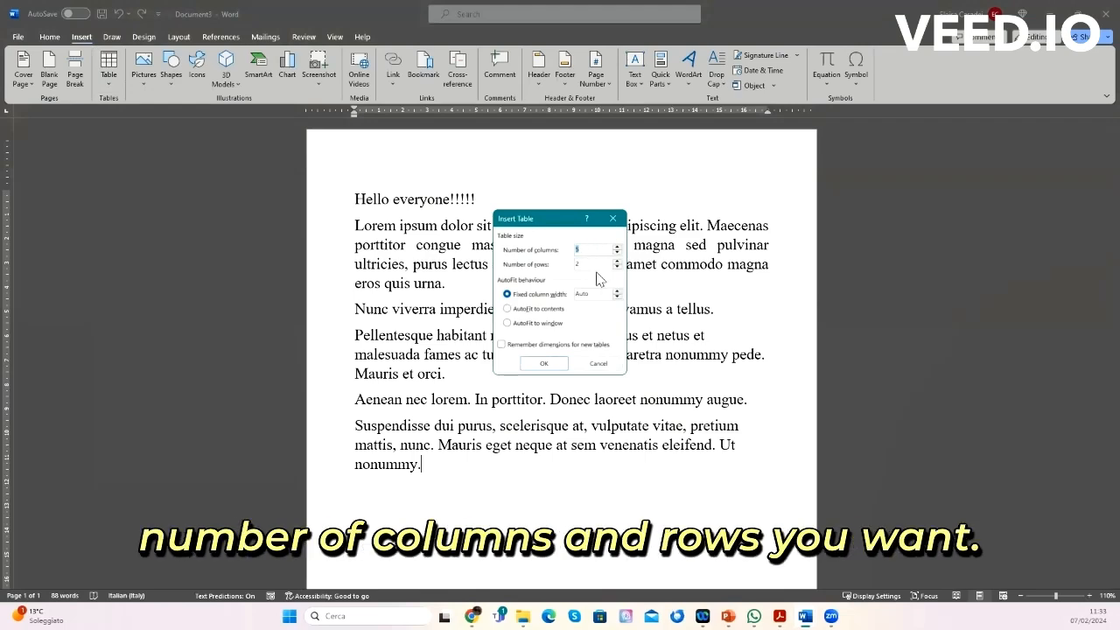
{"action": "left_click", "coordinate": [544, 364]}
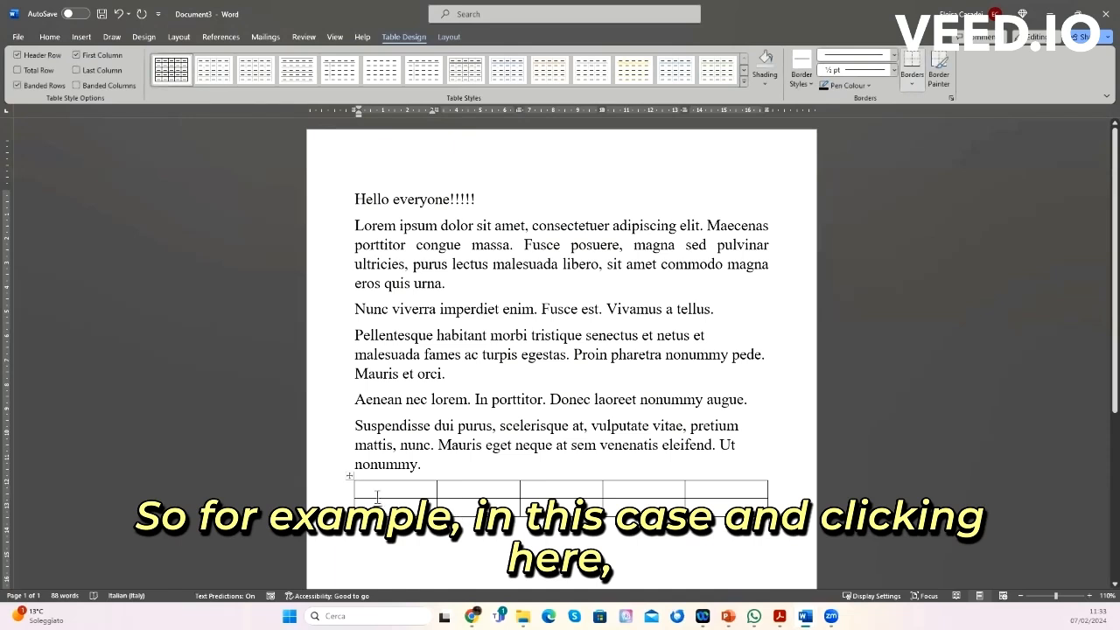
{"action": "left_click", "coordinate": [350, 476]}
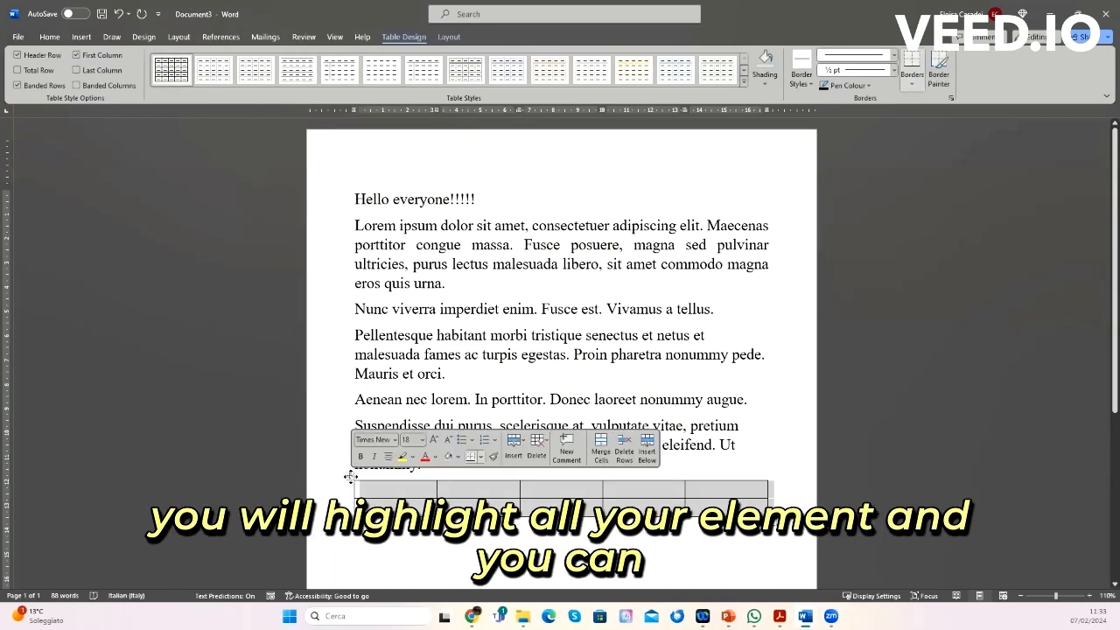
{"action": "key", "text": "BackSpace"}
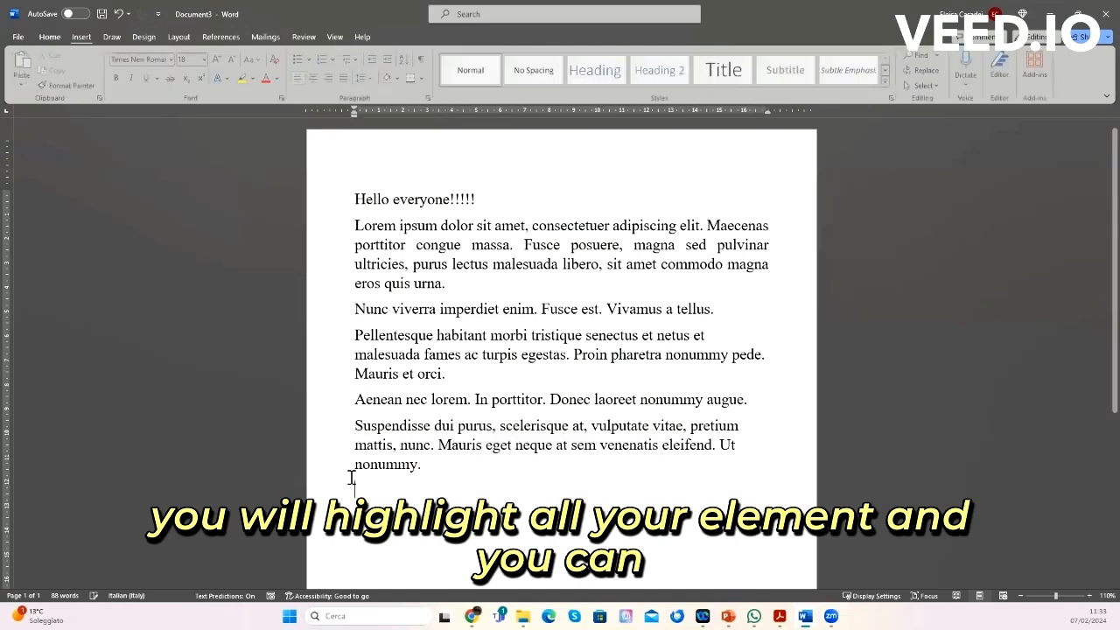
Step: Draw a banner shape below the text, resize it to about 15.5 by 3.7 cm, then delete it
{"action": "left_click", "coordinate": [84, 40]}
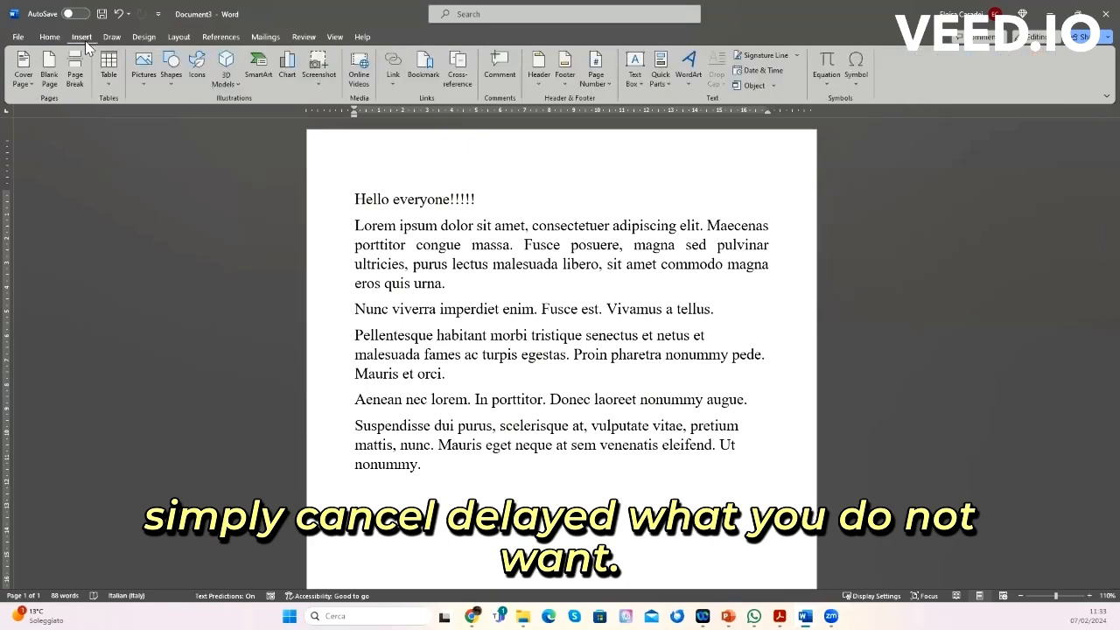
{"action": "left_click", "coordinate": [144, 66]}
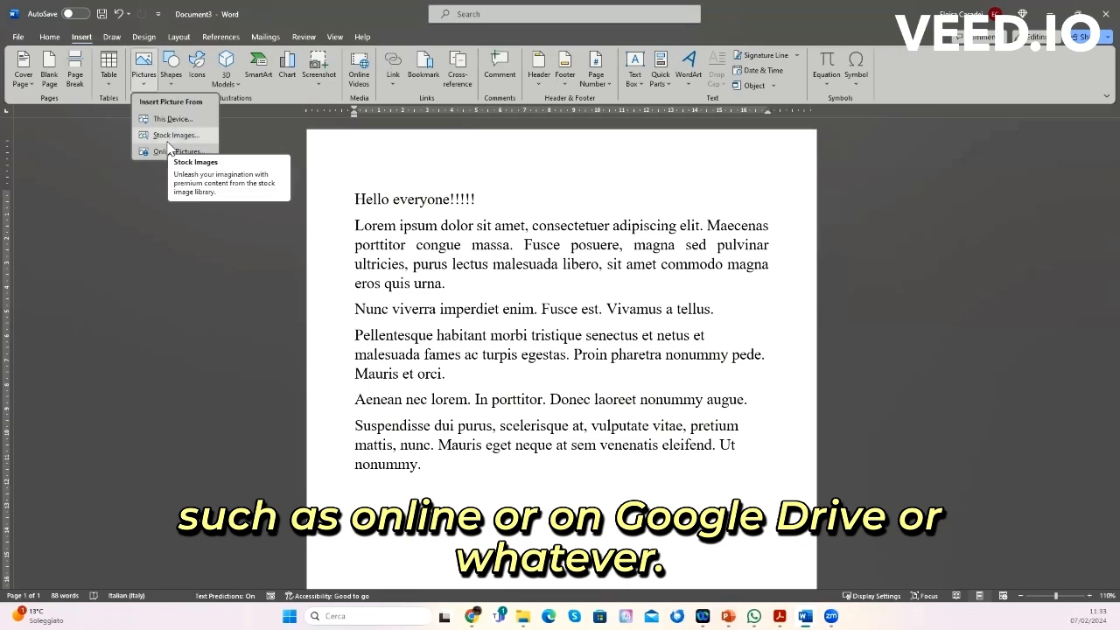
{"action": "left_click", "coordinate": [173, 77]}
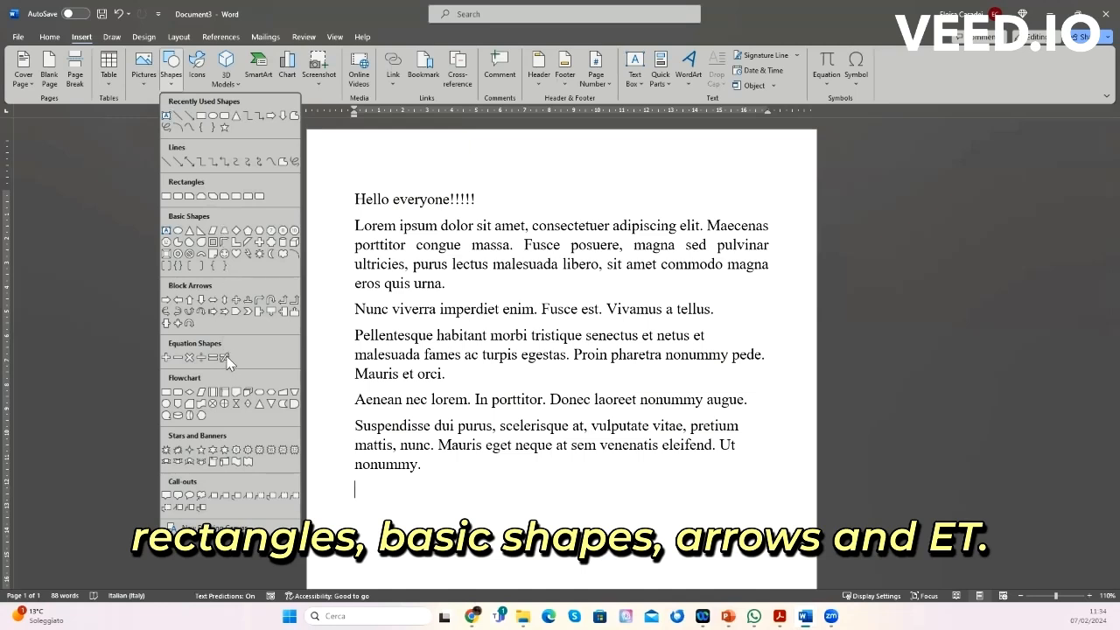
{"action": "left_click", "coordinate": [218, 462]}
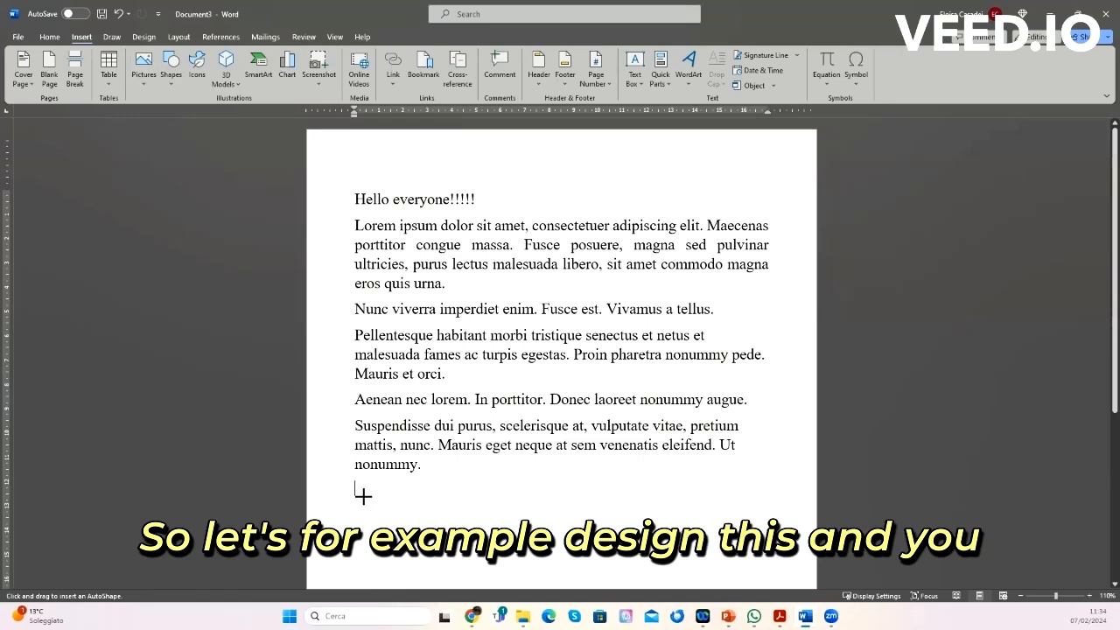
{"action": "left_click_drag", "start_coordinate": [361, 495], "coordinate": [584, 562]}
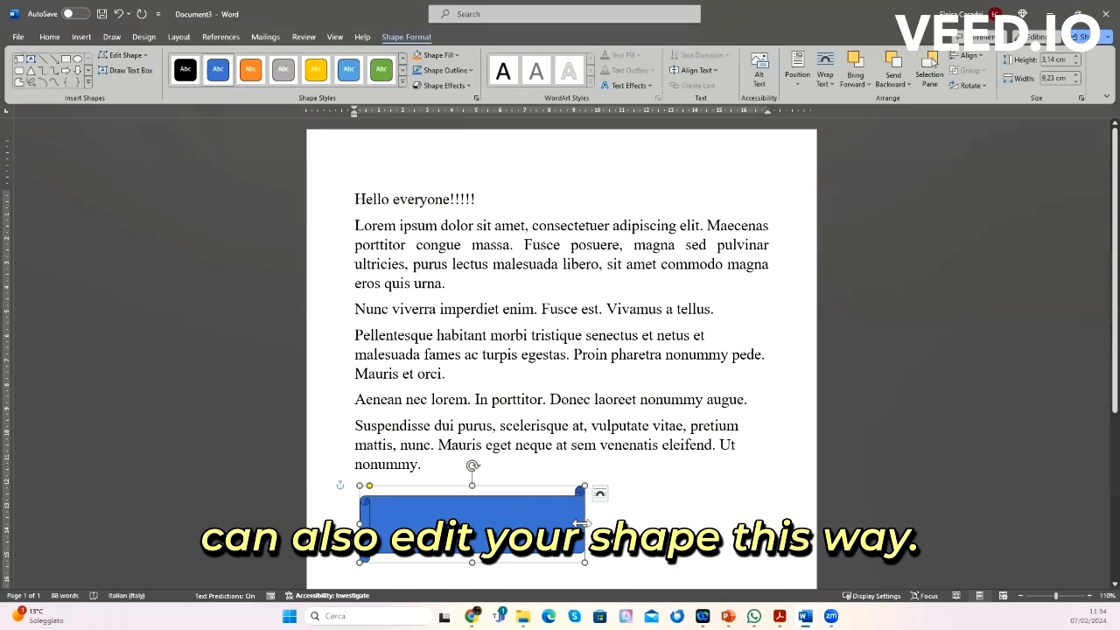
{"action": "left_click_drag", "start_coordinate": [647, 524], "coordinate": [738, 523]}
{"action": "left_click_drag", "start_coordinate": [548, 563], "coordinate": [548, 576]}
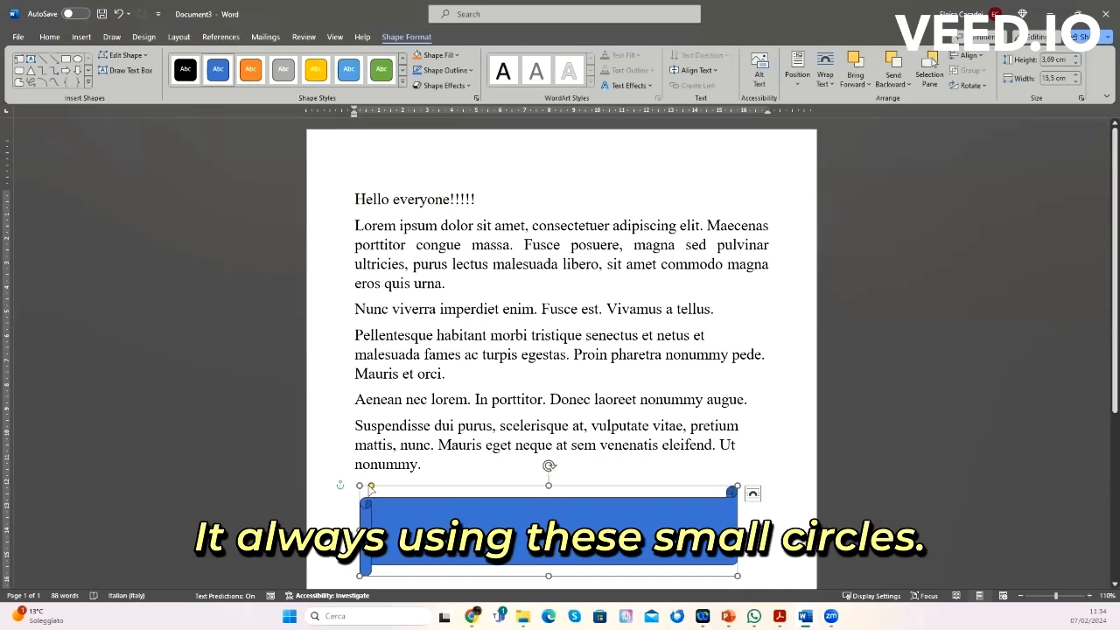
{"action": "mouse_move", "coordinate": [371, 487]}
{"action": "left_mouse_down"}
{"action": "mouse_move", "coordinate": [430, 487]}
{"action": "mouse_move", "coordinate": [367, 486]}
{"action": "left_mouse_up"}
{"action": "key", "text": "Delete"}
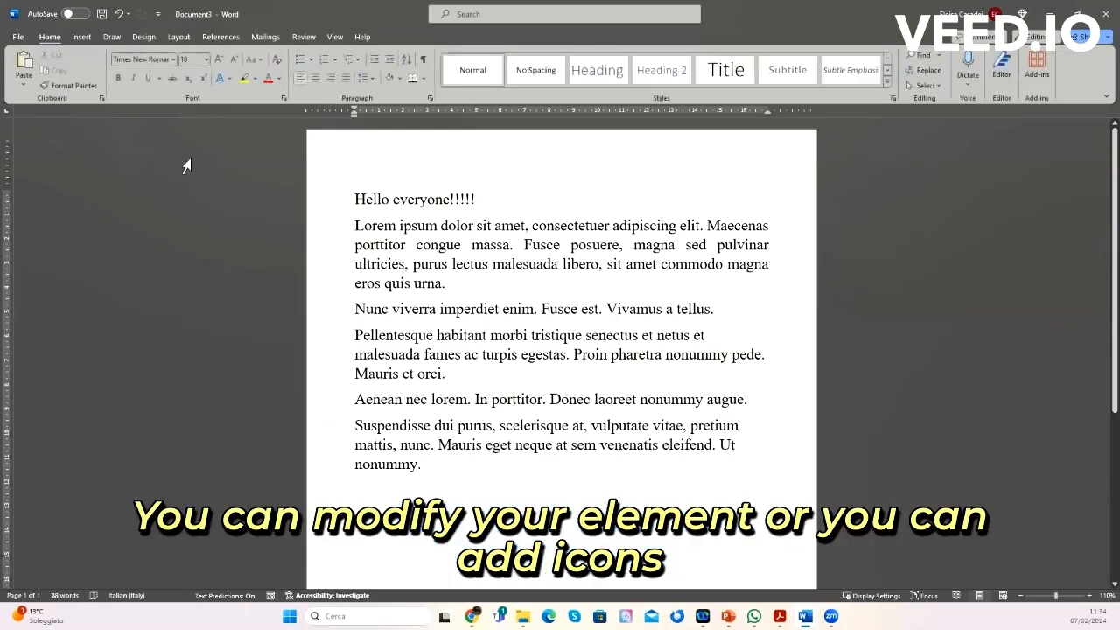
Step: Insert a stock icon from the icon library below the text, then delete it
{"action": "left_click", "coordinate": [80, 38]}
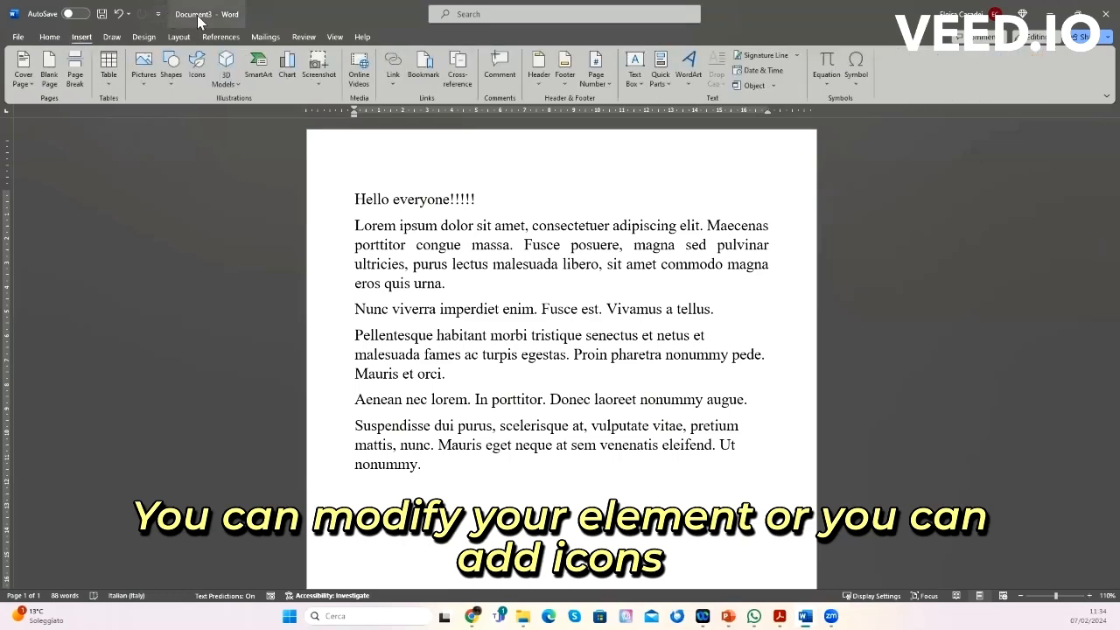
{"action": "left_click", "coordinate": [196, 65]}
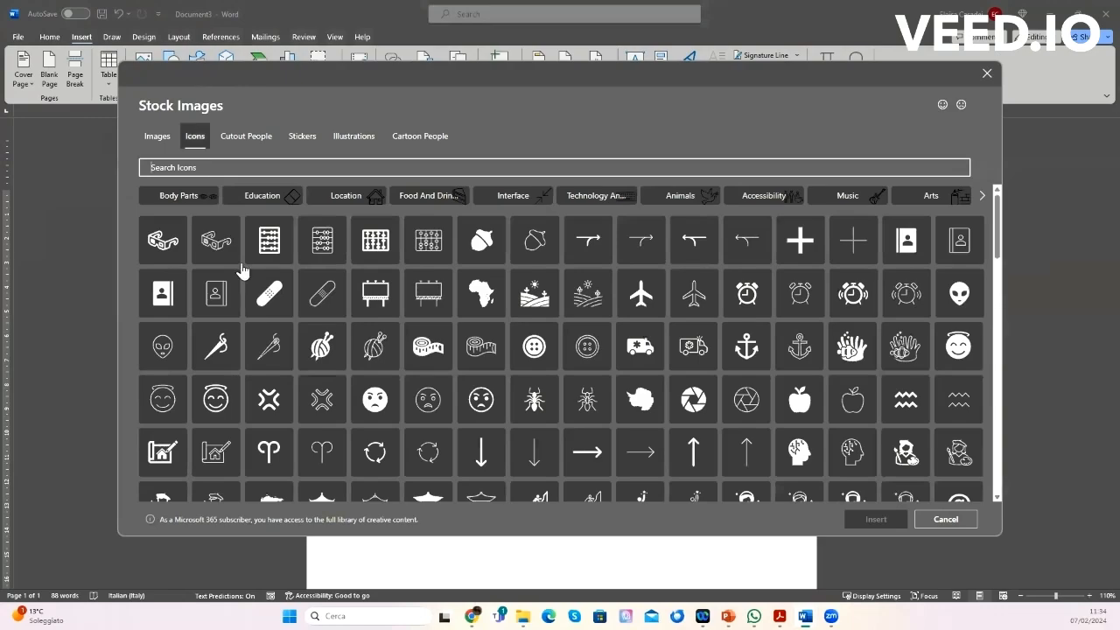
{"action": "scroll", "coordinate": [554, 397], "scroll_direction": "down", "scroll_amount": 15}
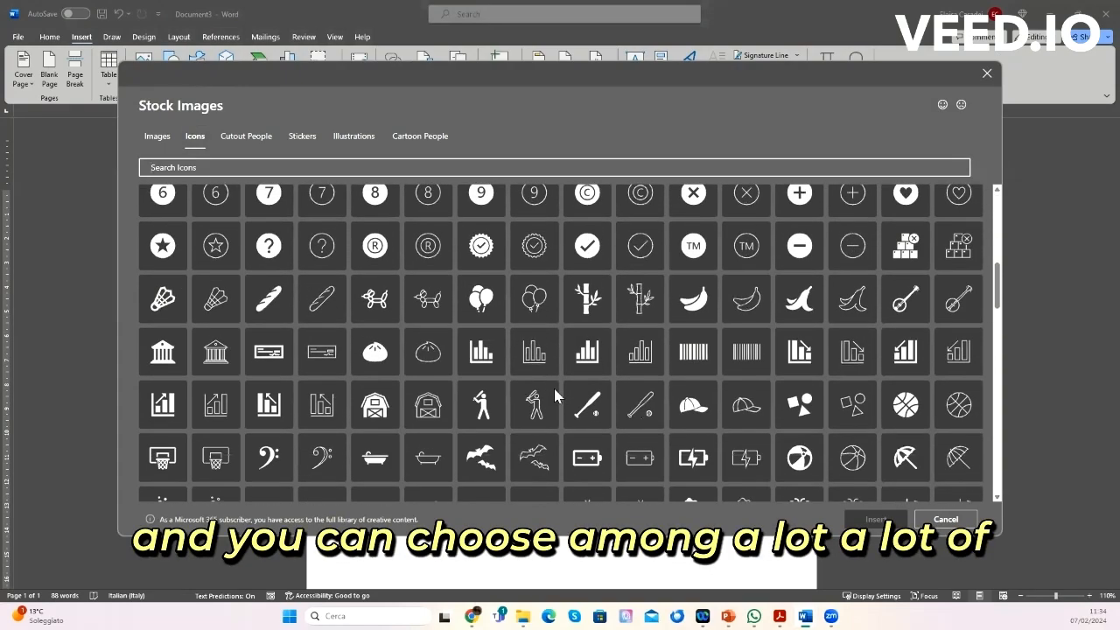
{"action": "scroll", "coordinate": [554, 396], "scroll_direction": "down", "scroll_amount": 3}
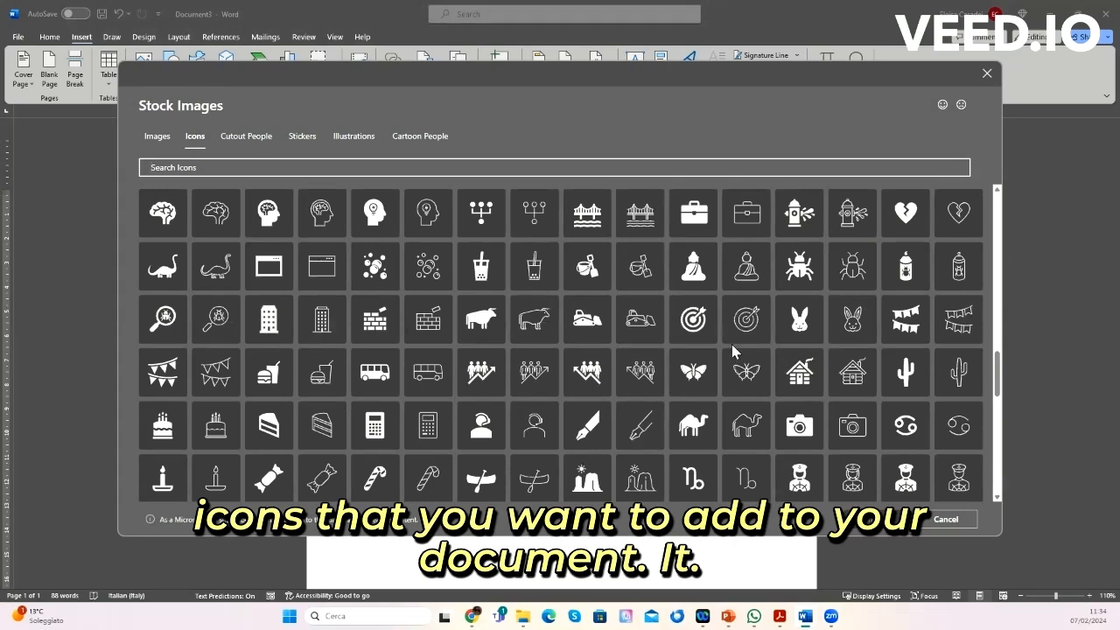
{"action": "left_click", "coordinate": [383, 277]}
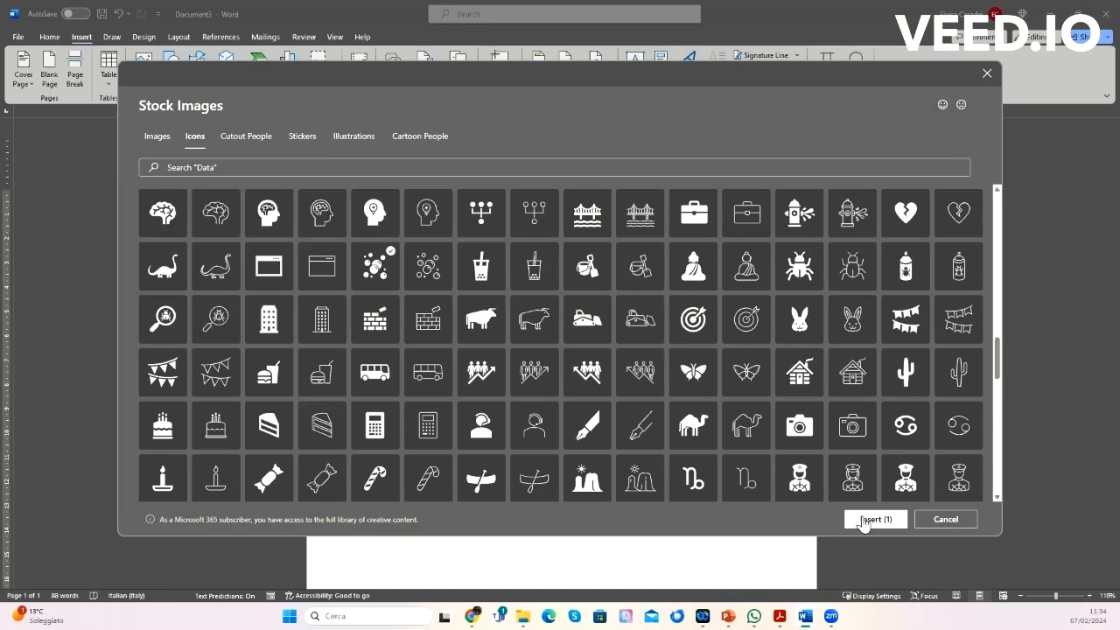
{"action": "left_click", "coordinate": [875, 519]}
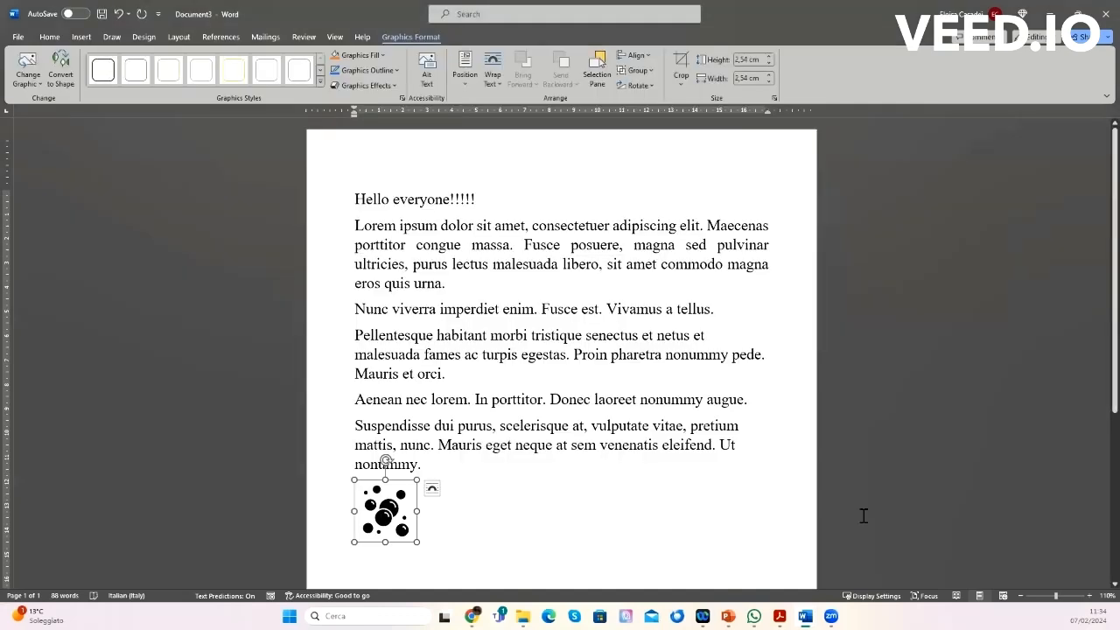
{"action": "key", "text": "Delete"}
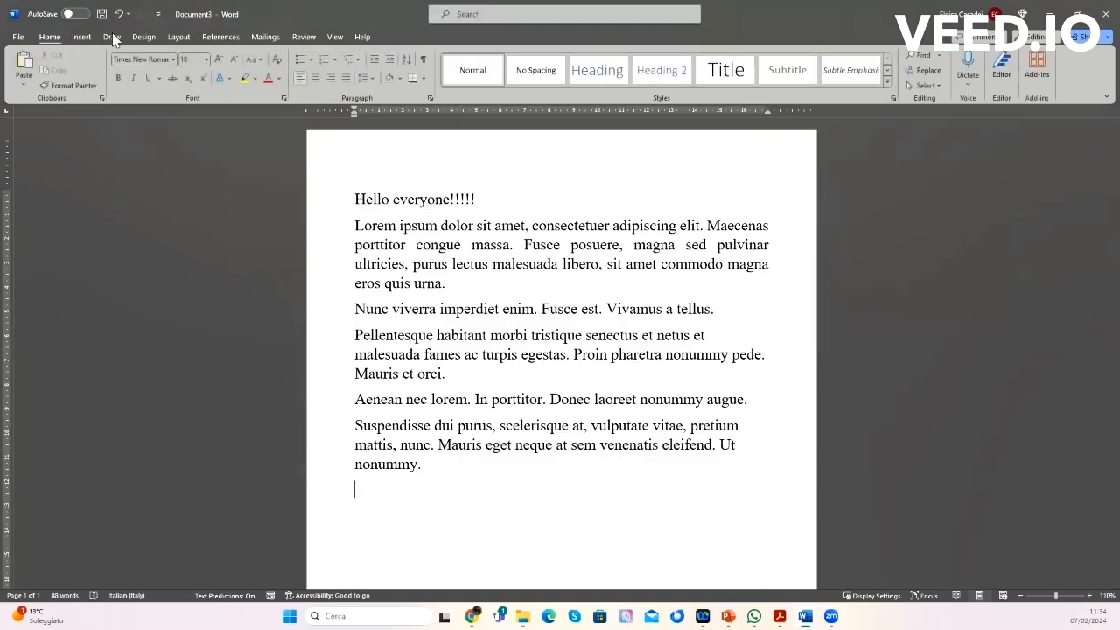
{"action": "left_click", "coordinate": [82, 42]}
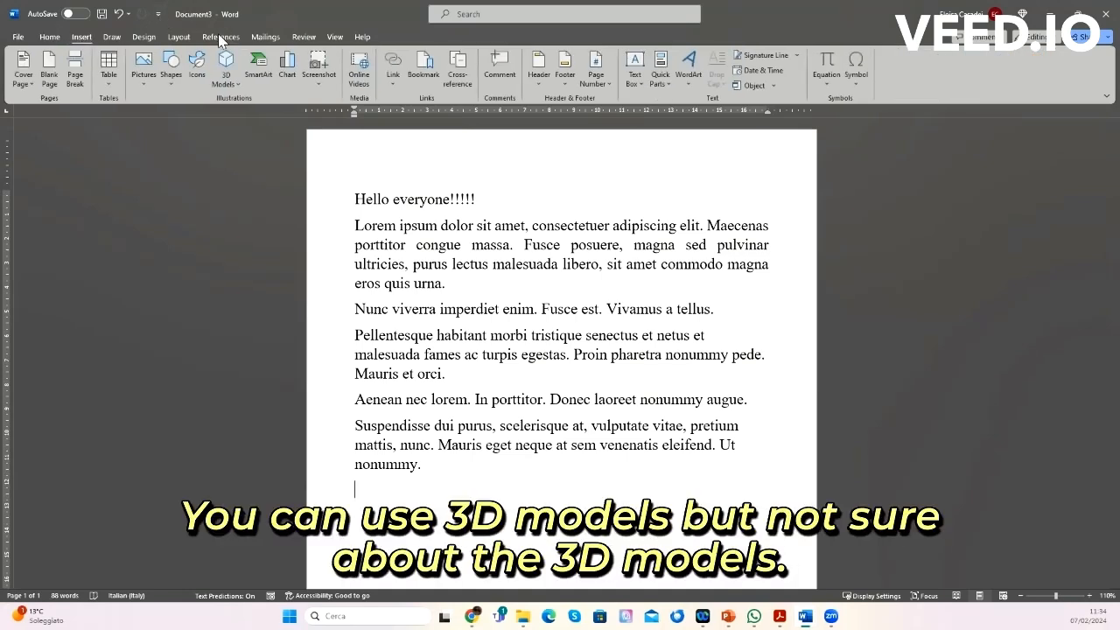
{"action": "left_click", "coordinate": [235, 88]}
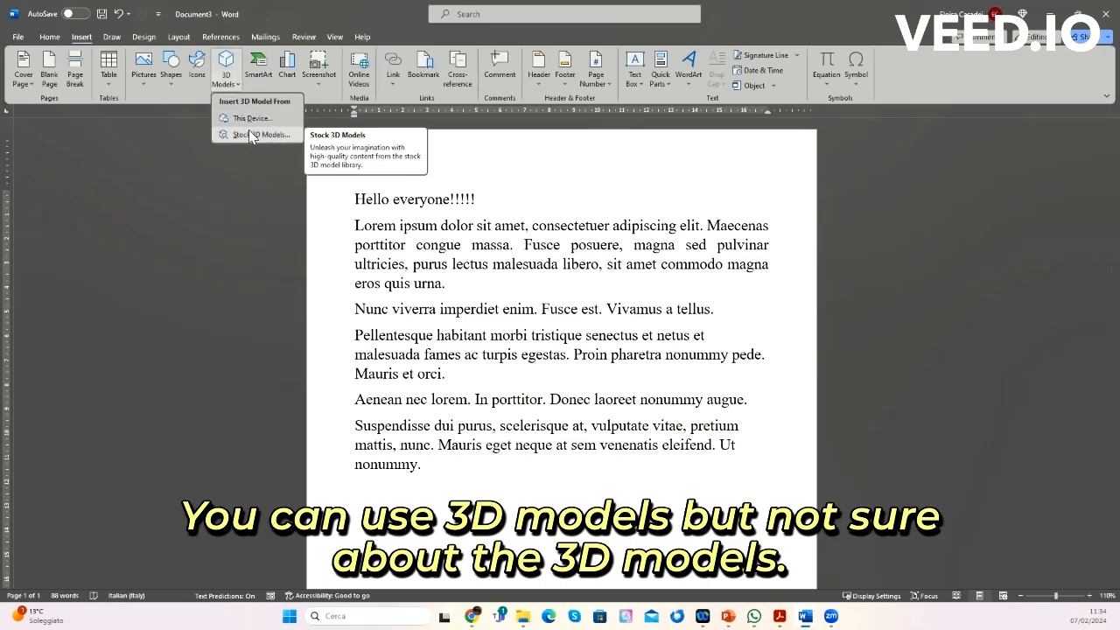
{"action": "left_click", "coordinate": [246, 124]}
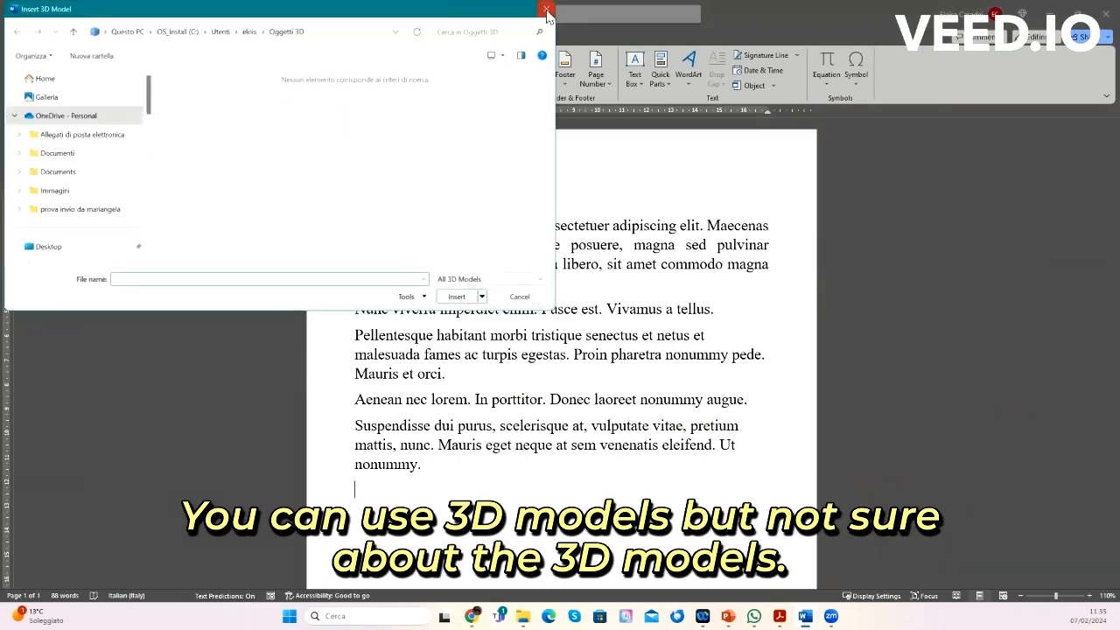
{"action": "left_click", "coordinate": [546, 11]}
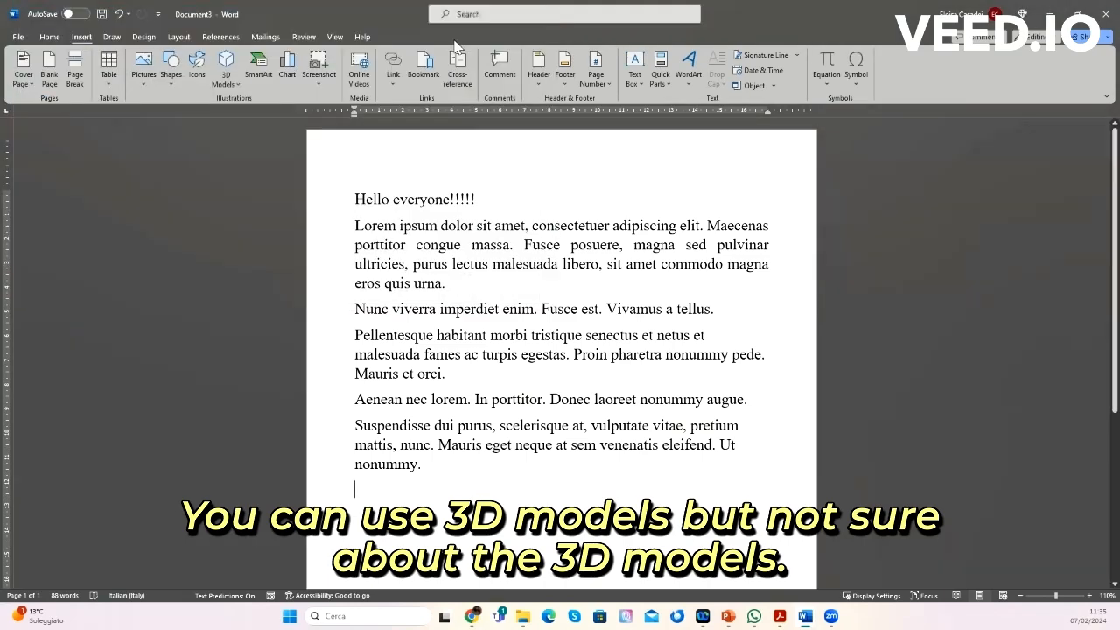
Step: Insert a Gear SmartArt graphic from the Cycle category below the text
{"action": "left_click", "coordinate": [259, 73]}
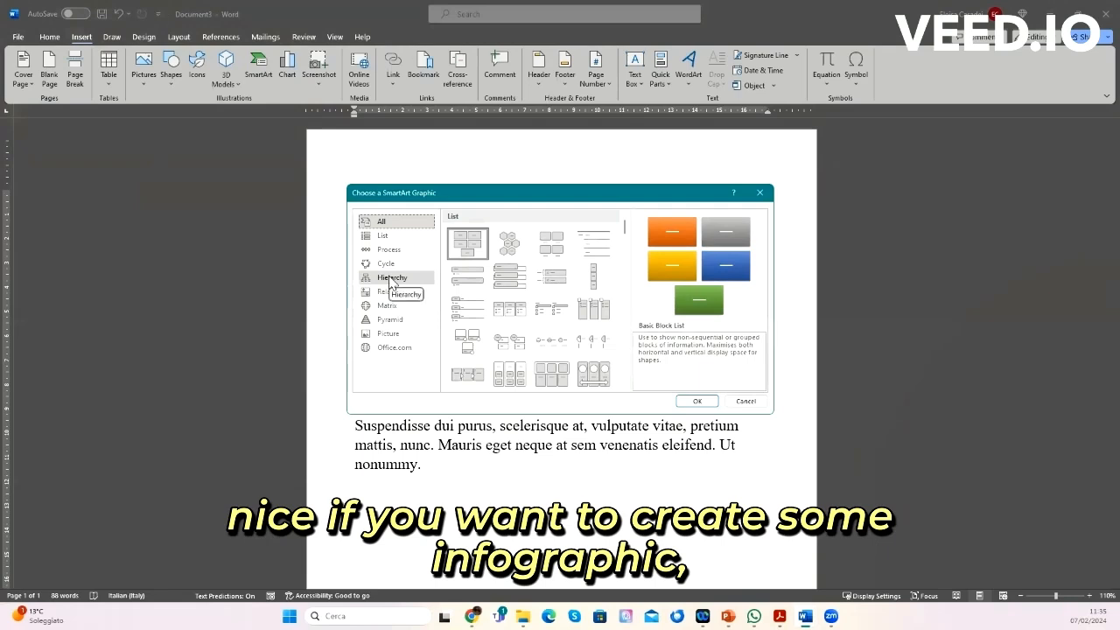
{"action": "left_click", "coordinate": [386, 264]}
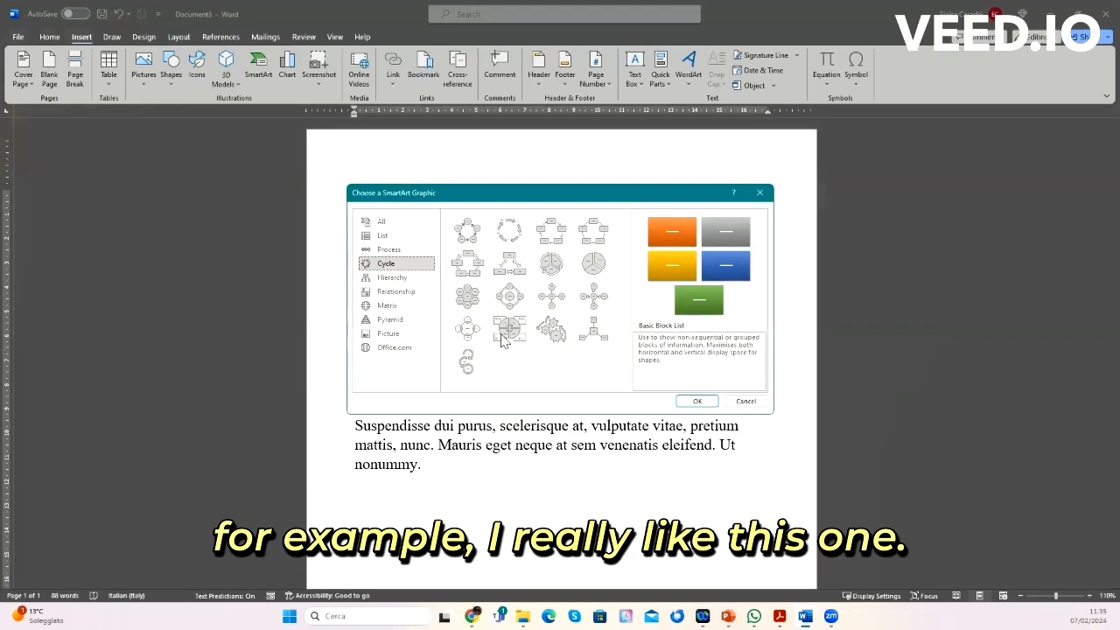
{"action": "left_click", "coordinate": [551, 330]}
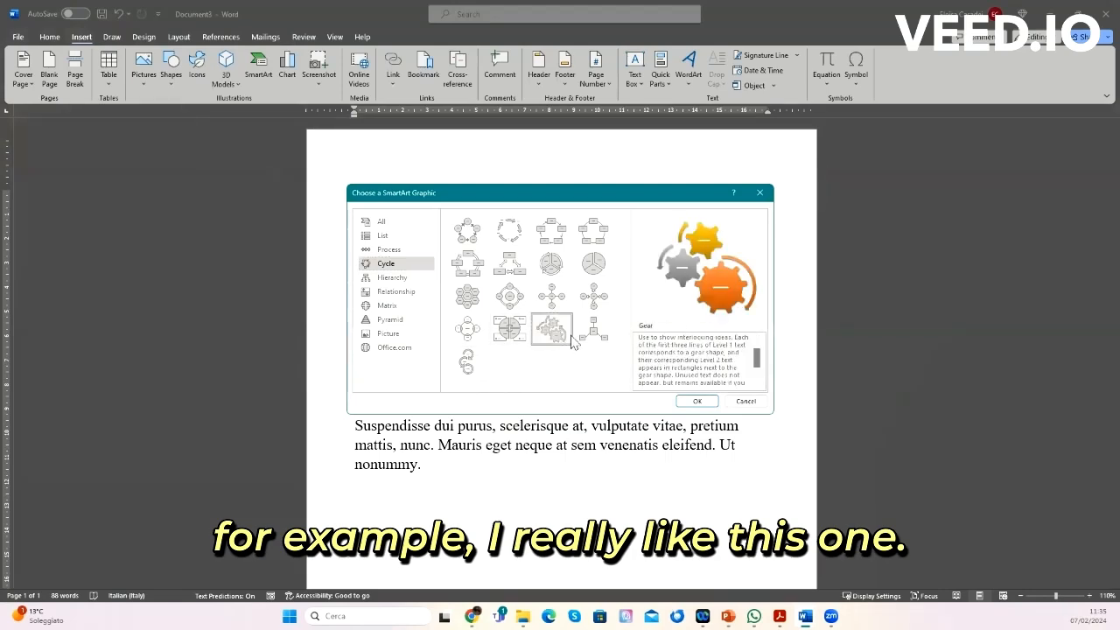
{"action": "left_click", "coordinate": [697, 401]}
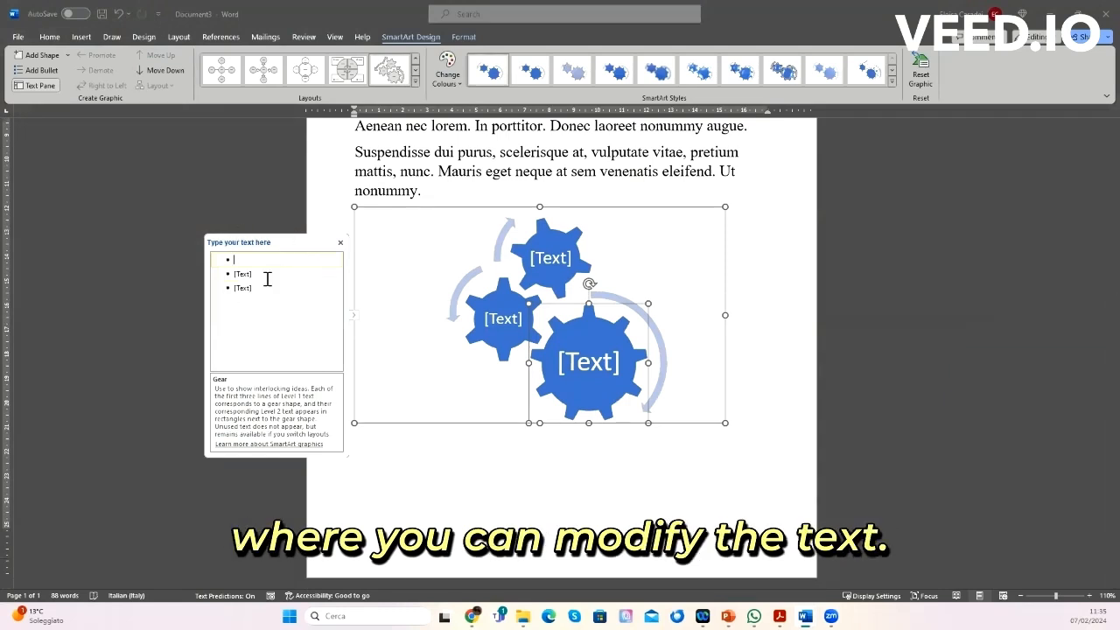
Step: Enter the gear labels kjskd, kjdksaj and dsajhdja in the SmartArt text pane
{"action": "type", "text": "kjskd"}
{"action": "key", "text": "Return"}
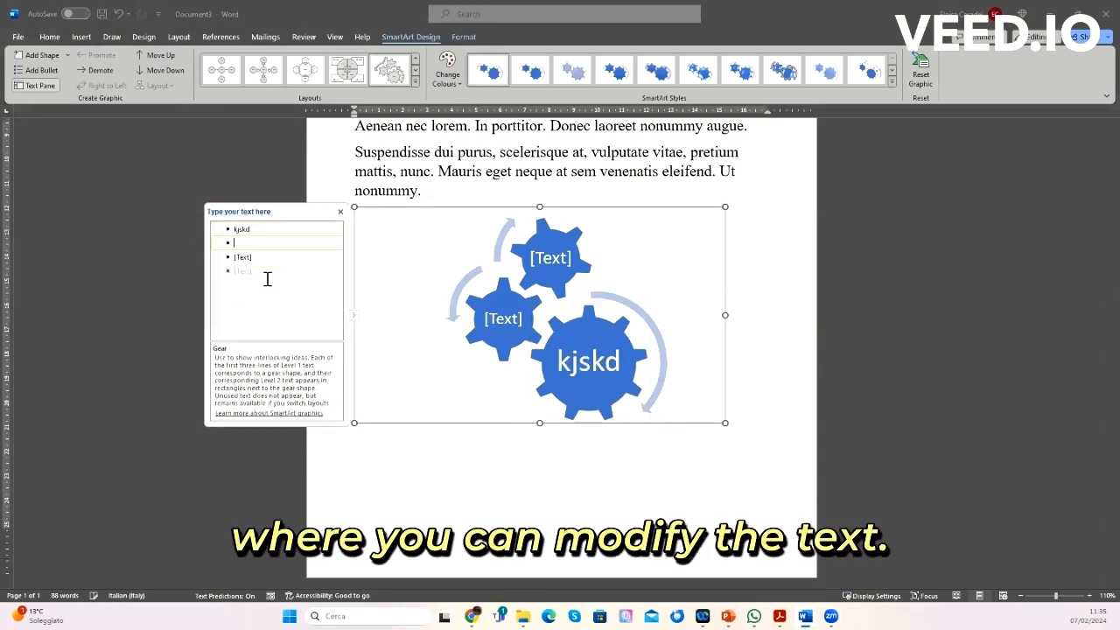
{"action": "type", "text": "kjdksaj"}
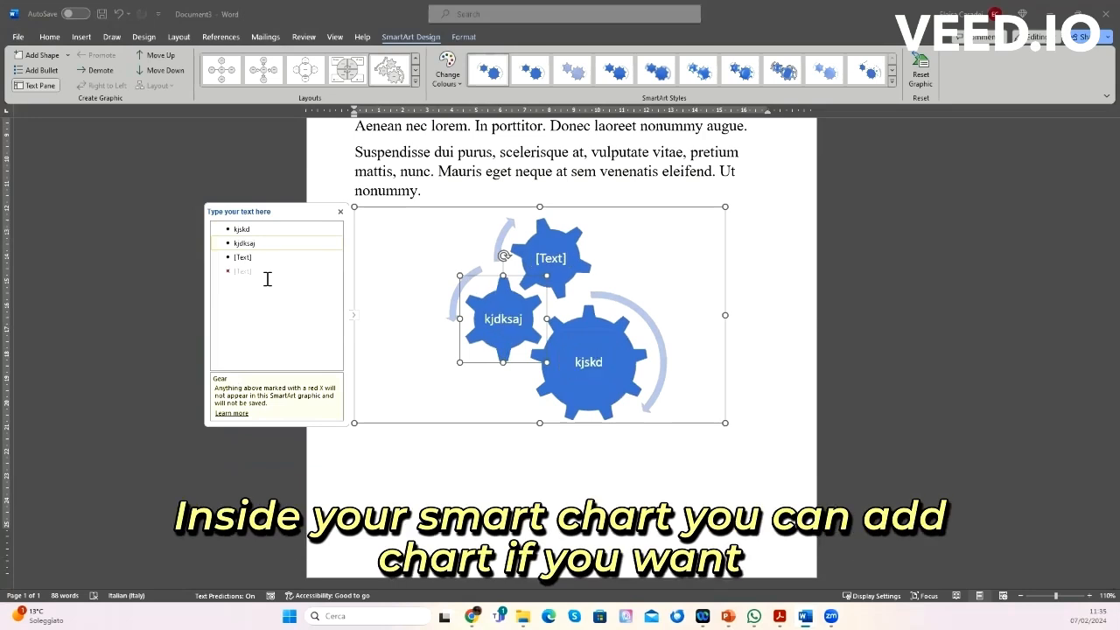
{"action": "key", "text": "Return"}
{"action": "type", "text": "dsajhdja"}
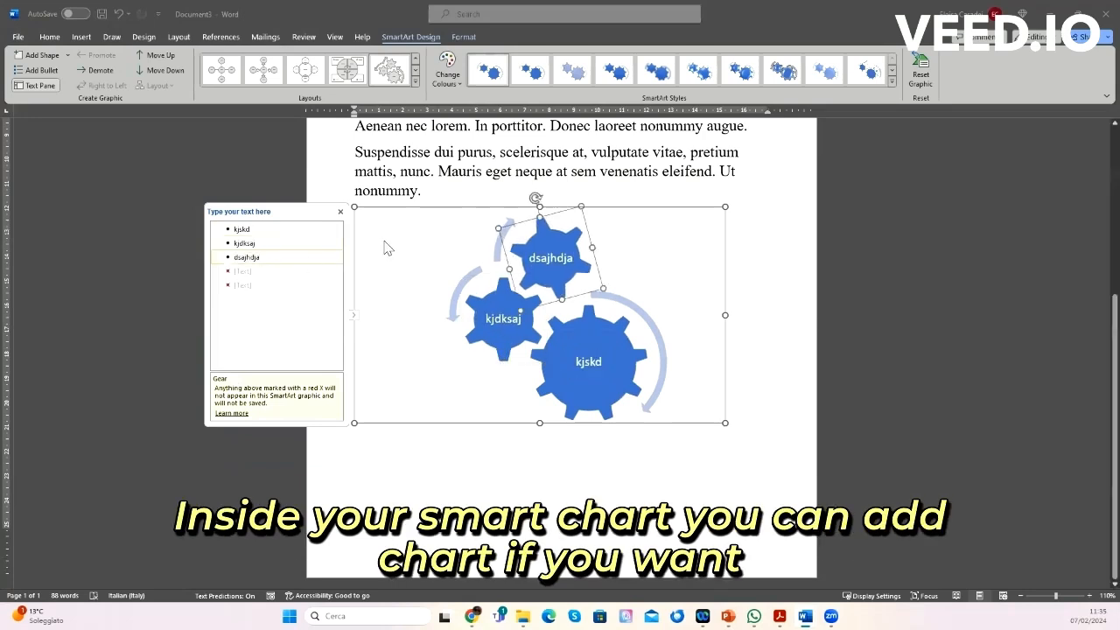
Step: Close the SmartArt text pane and delete the whole SmartArt graphic
{"action": "left_click", "coordinate": [341, 212]}
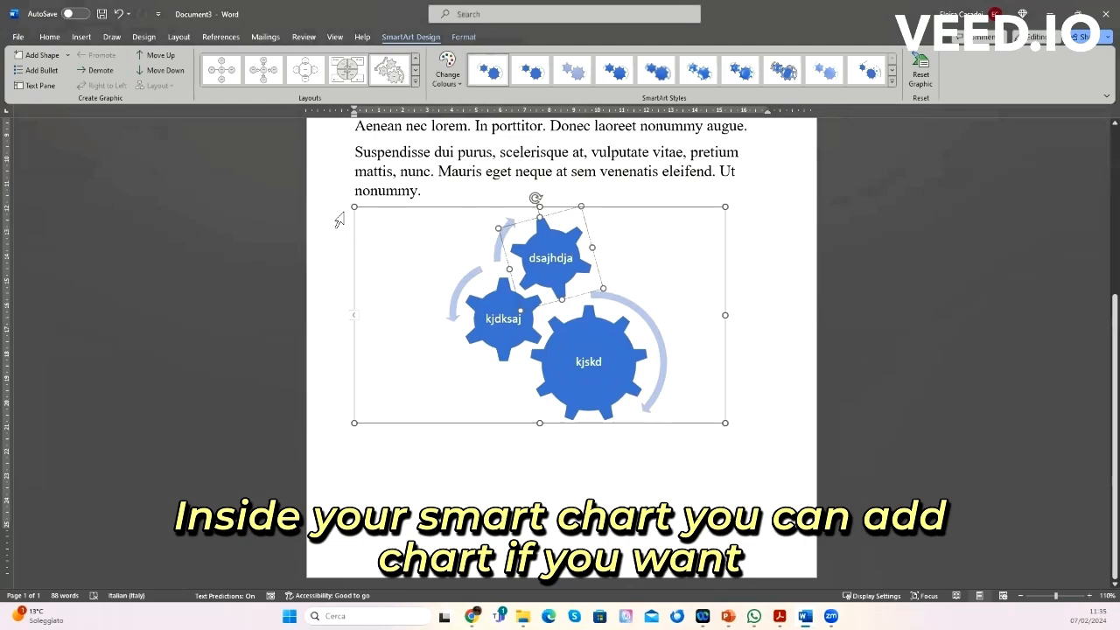
{"action": "left_click", "coordinate": [335, 220]}
{"action": "key", "text": "Delete"}
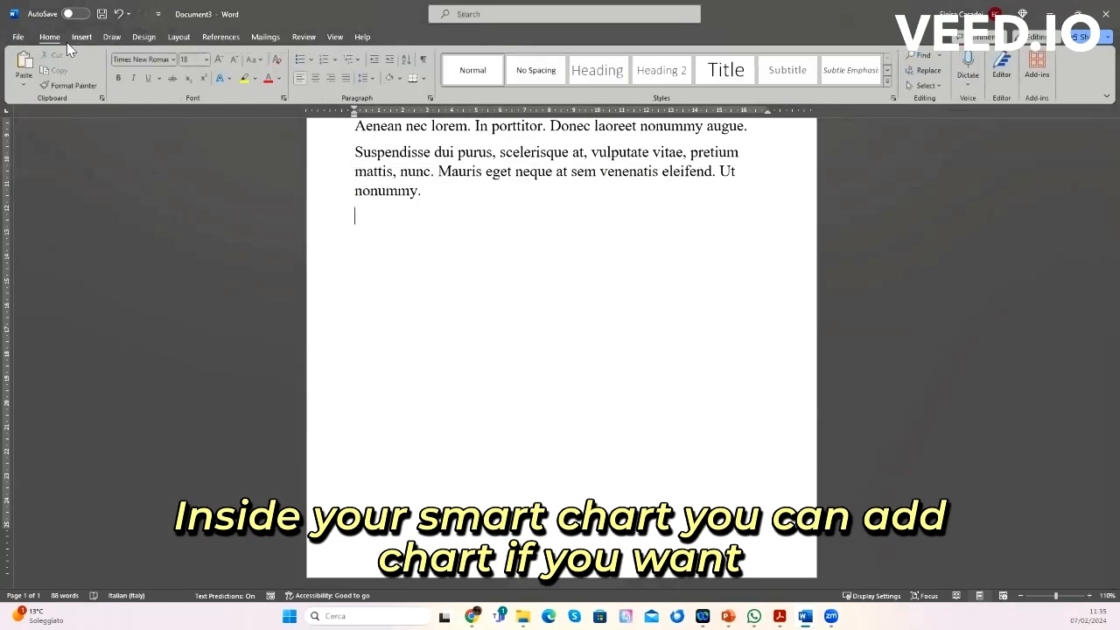
Step: Insert a clustered column chart below the text, enlarge its data sheet, close it, then delete the chart
{"action": "left_click", "coordinate": [82, 37]}
{"action": "left_click", "coordinate": [285, 83]}
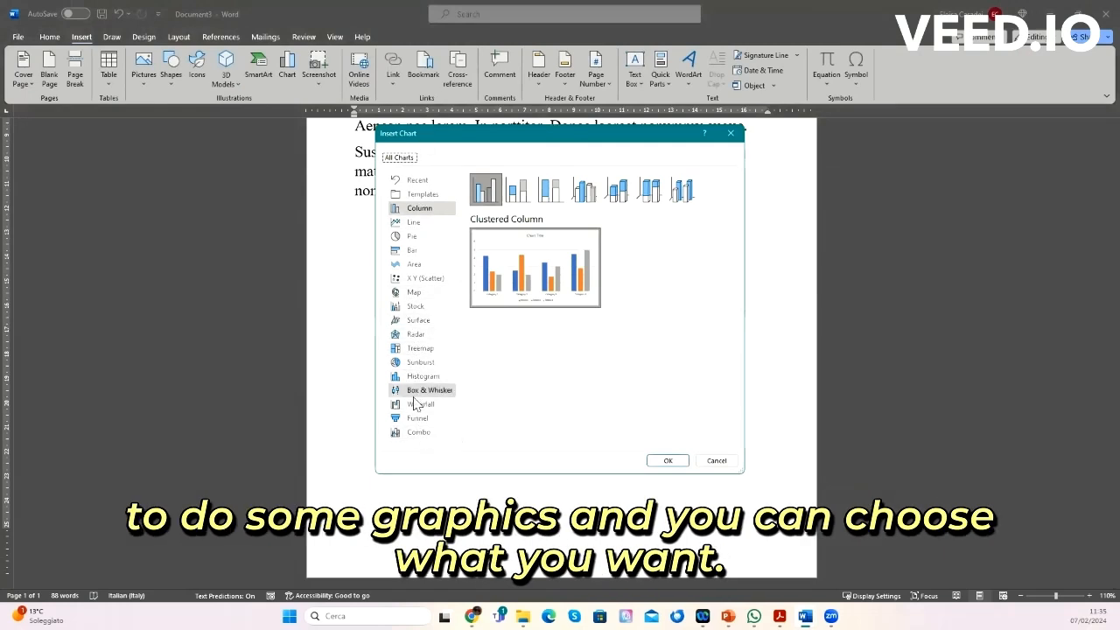
{"action": "left_click", "coordinate": [684, 463]}
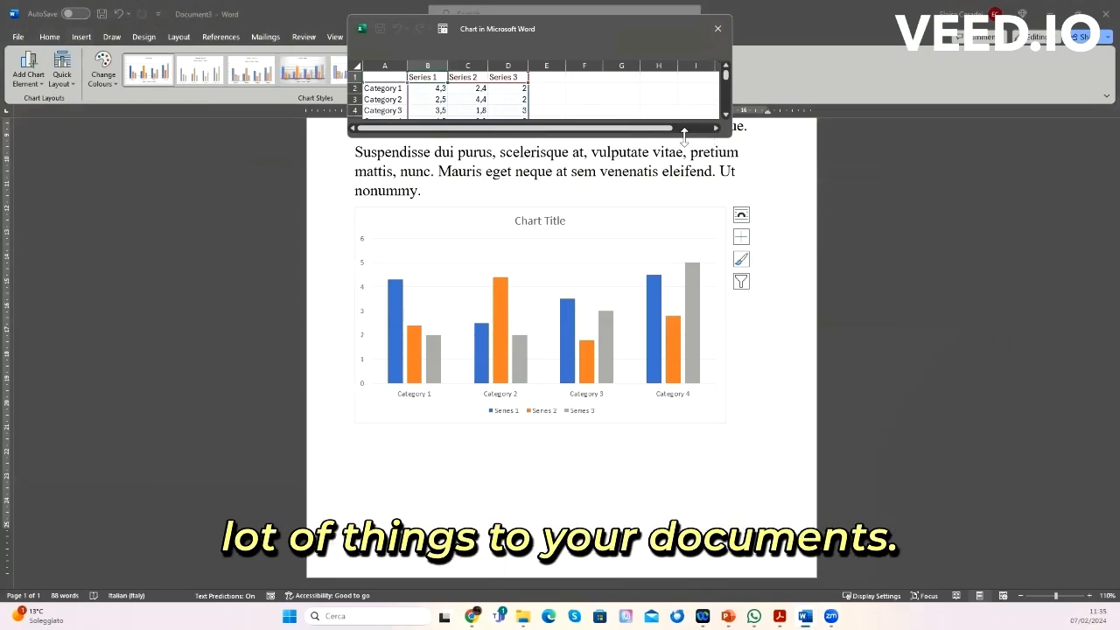
{"action": "left_click_drag", "start_coordinate": [685, 132], "coordinate": [678, 180]}
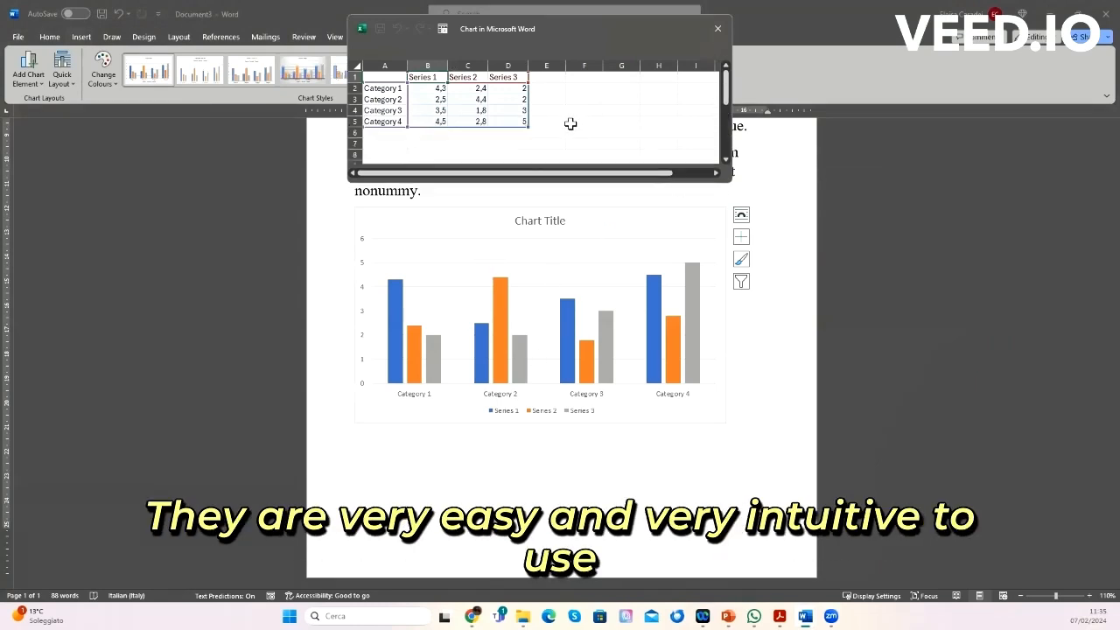
{"action": "left_click", "coordinate": [718, 28]}
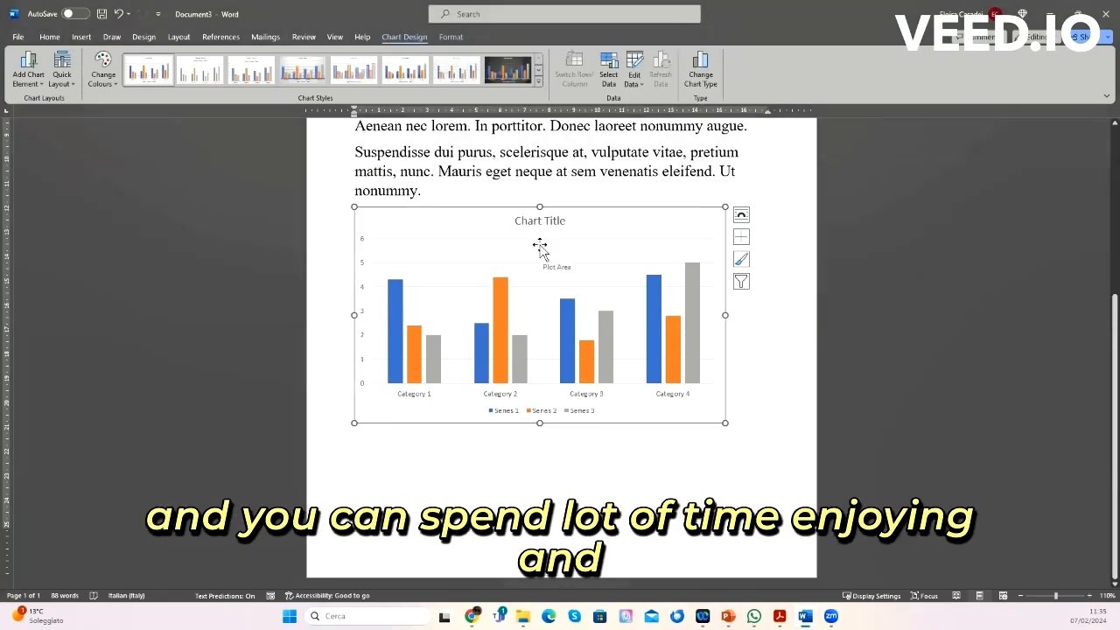
{"action": "key", "text": "Delete"}
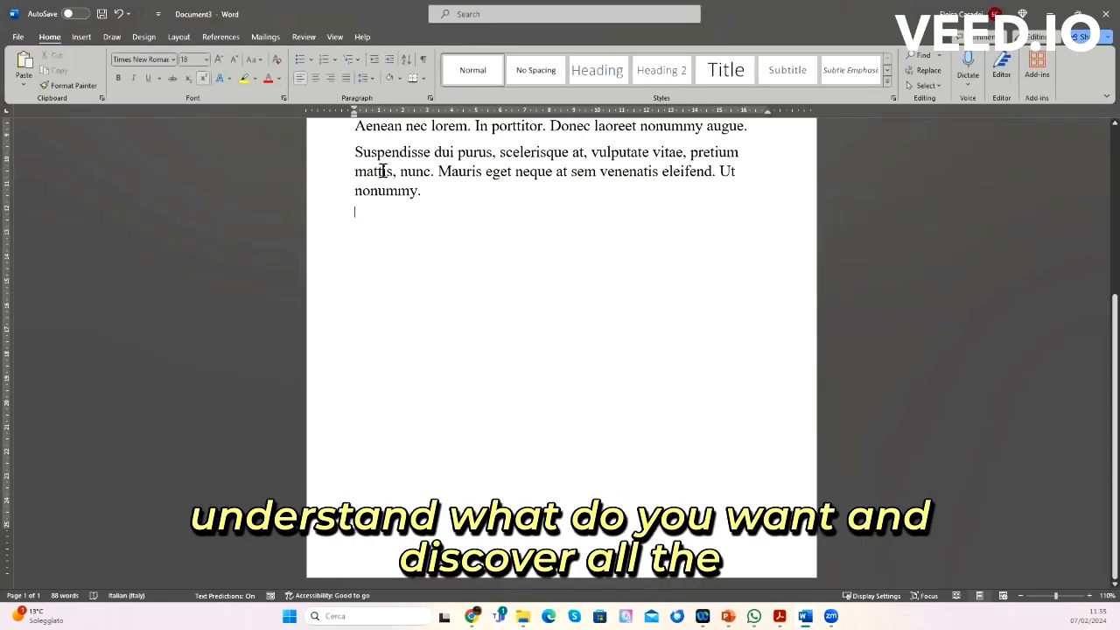
Step: Add a comment on the last word 'nonummy' with the two lines Ledsajdksajdsj and dnskaksaj
{"action": "left_click", "coordinate": [83, 37]}
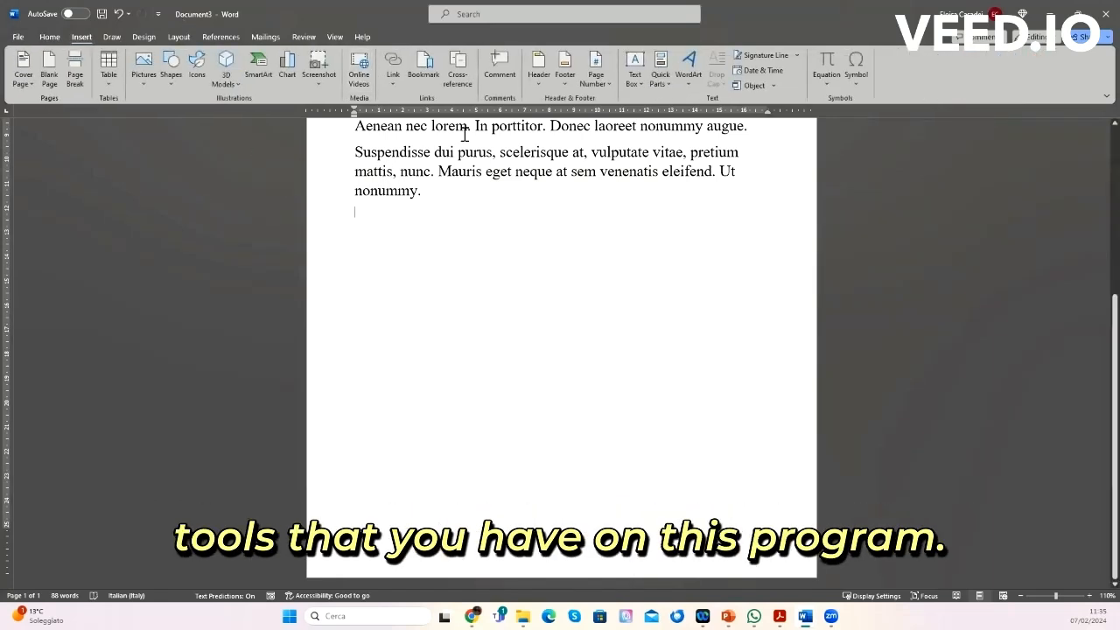
{"action": "left_click", "coordinate": [499, 68]}
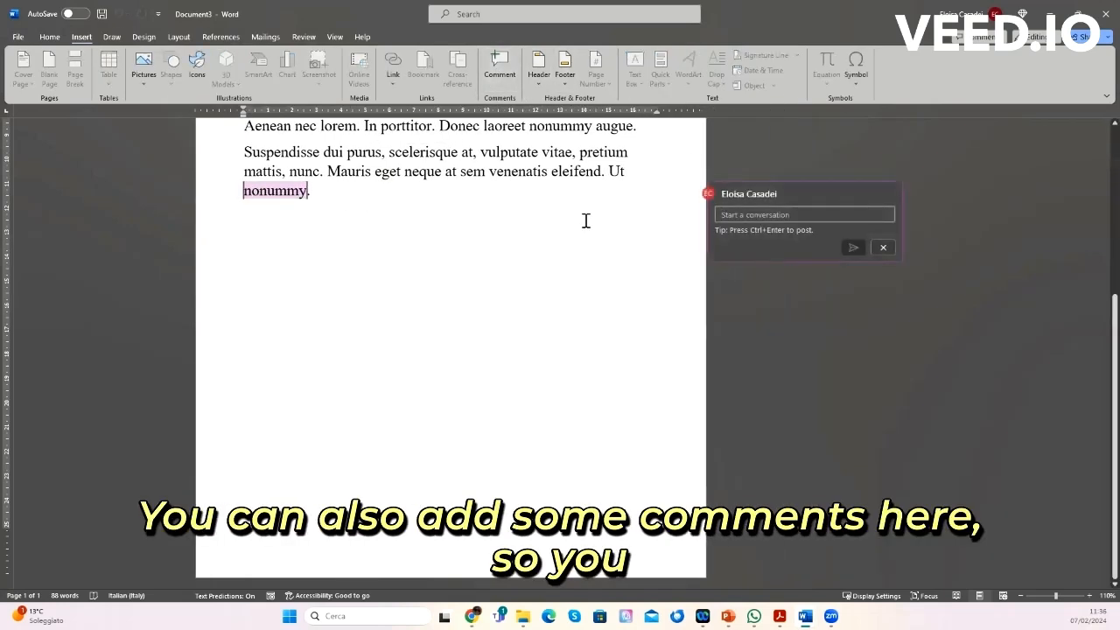
{"action": "type", "text": "ledsa"}
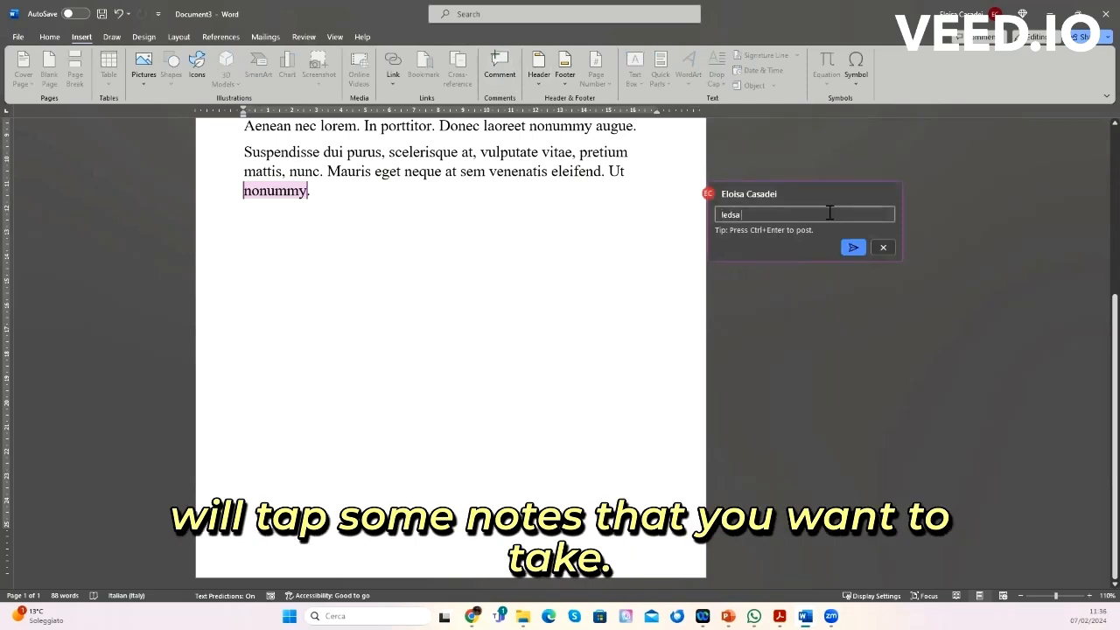
{"action": "type", "text": "jdksajdsj"}
{"action": "key", "text": "Return"}
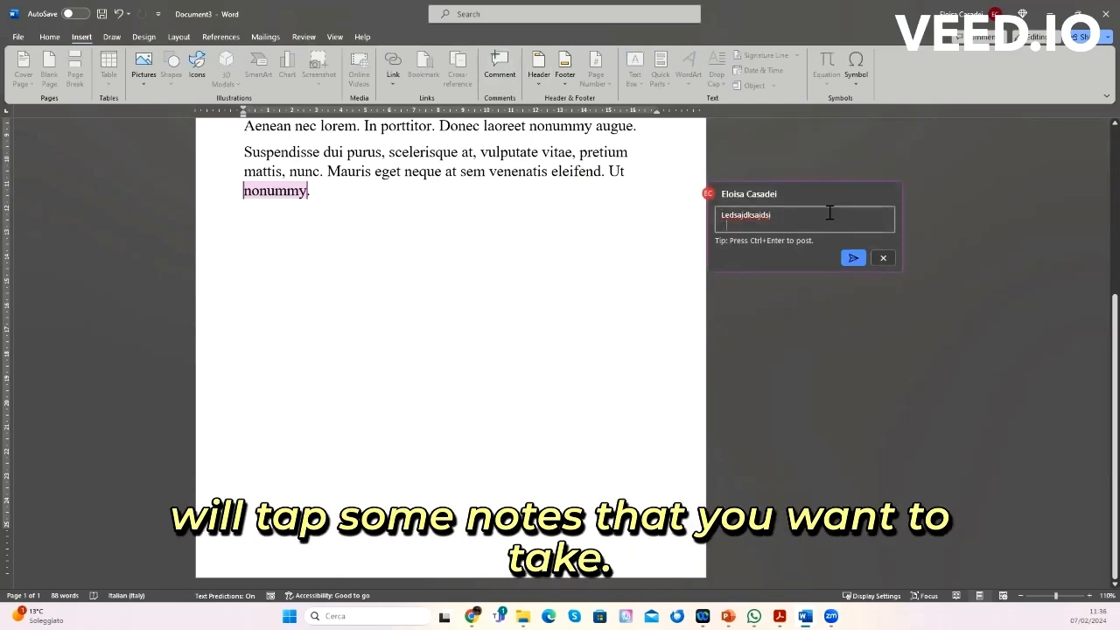
{"action": "type", "text": "dnskaksaj"}
{"action": "left_click", "coordinate": [849, 257]}
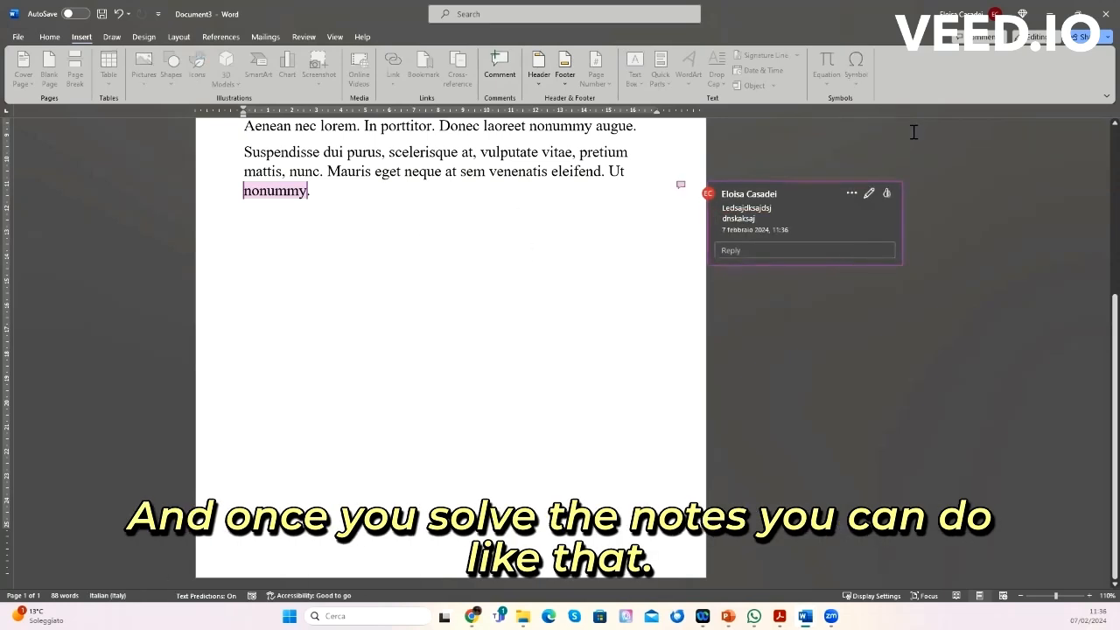
Step: Like the comment, then open its text for editing and confirm it
{"action": "left_click", "coordinate": [884, 193]}
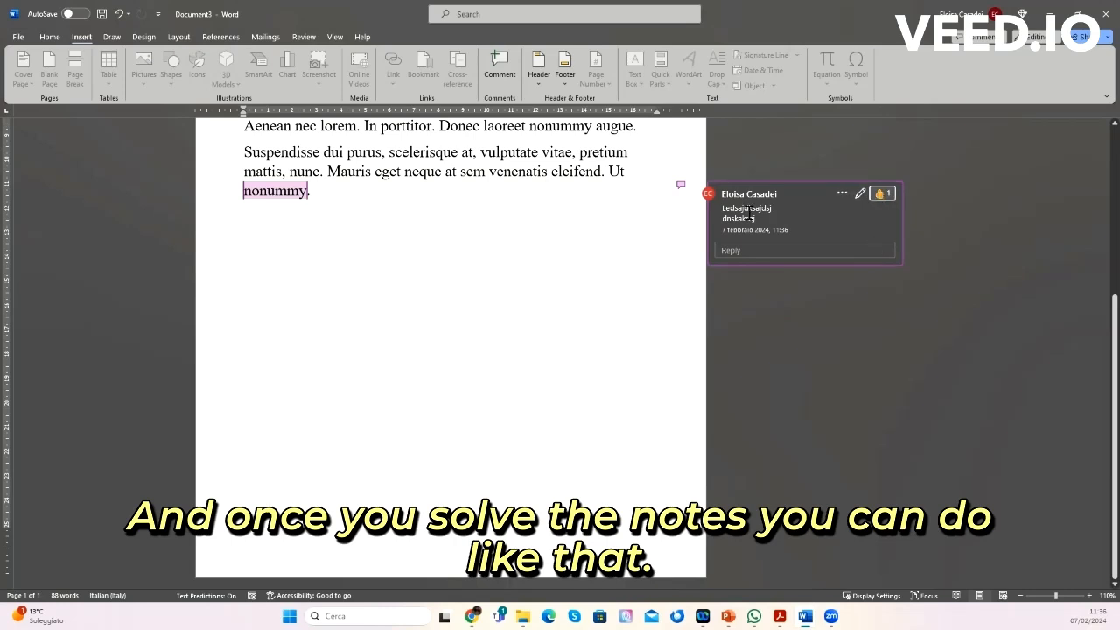
{"action": "left_click", "coordinate": [861, 194]}
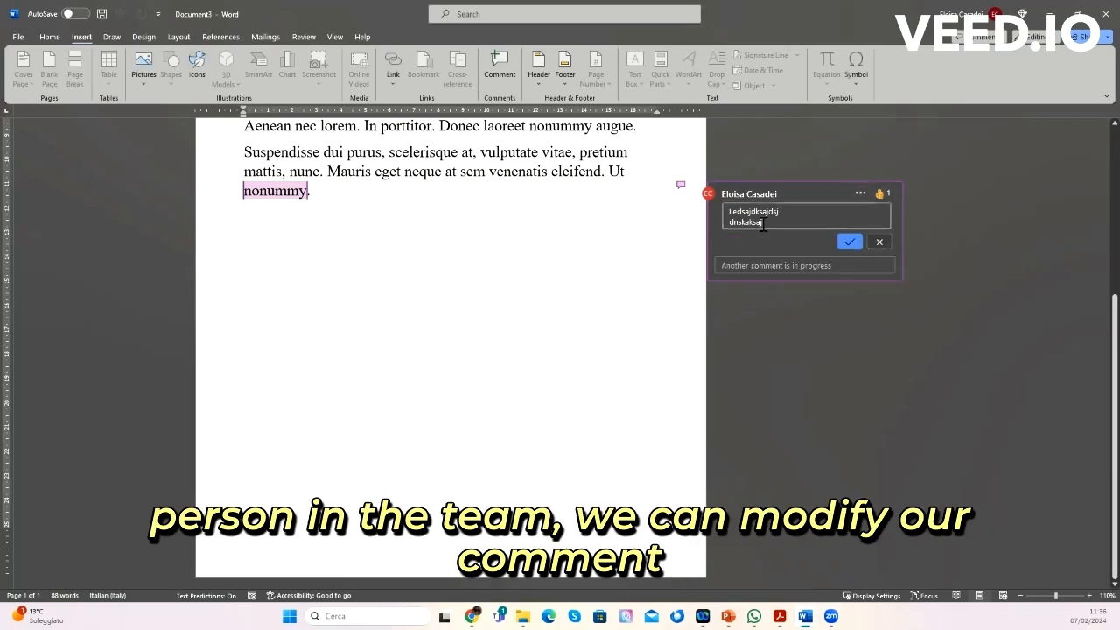
{"action": "left_click", "coordinate": [849, 241]}
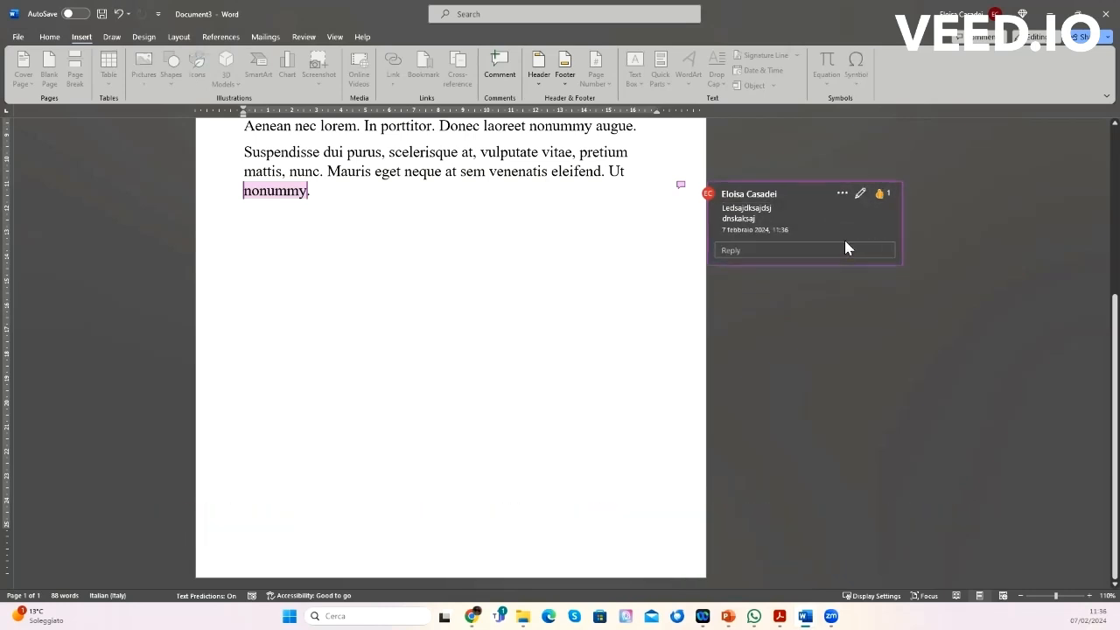
Step: Delete the comment thread and return to the document text
{"action": "left_click", "coordinate": [842, 194]}
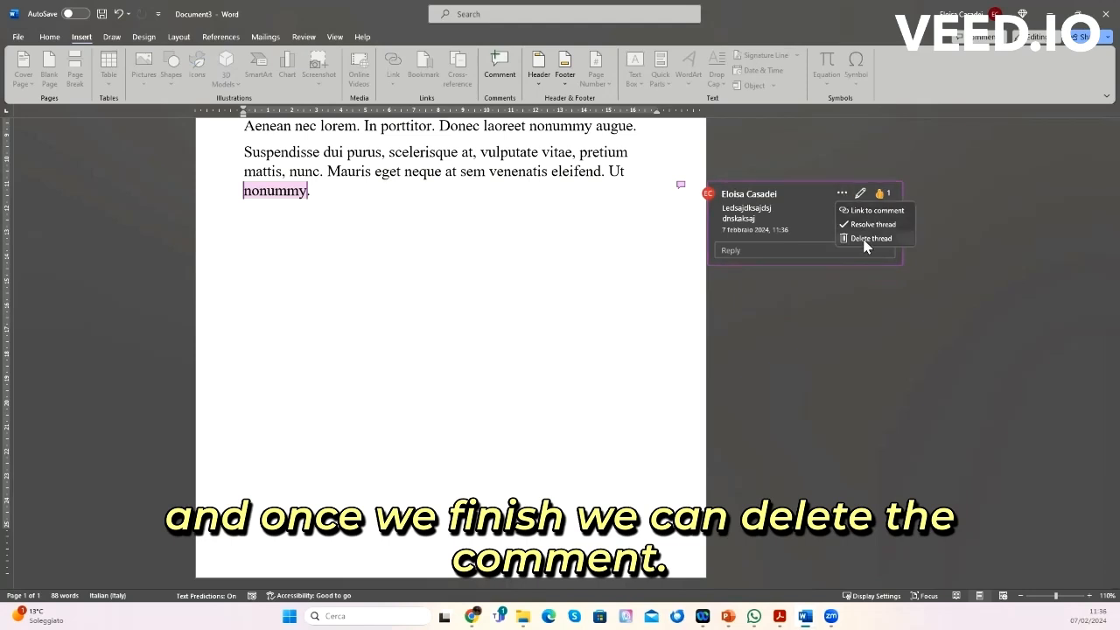
{"action": "left_click", "coordinate": [864, 239]}
{"action": "left_click", "coordinate": [628, 231]}
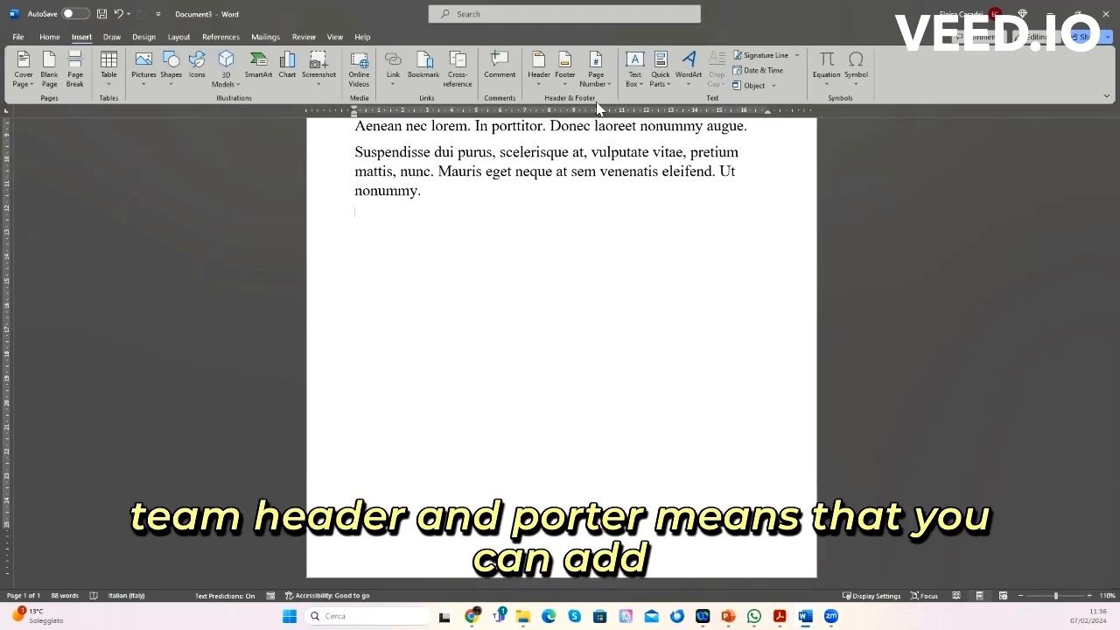
Step: Insert a Facet (Even Page) header and return to the document body
{"action": "left_click", "coordinate": [540, 65]}
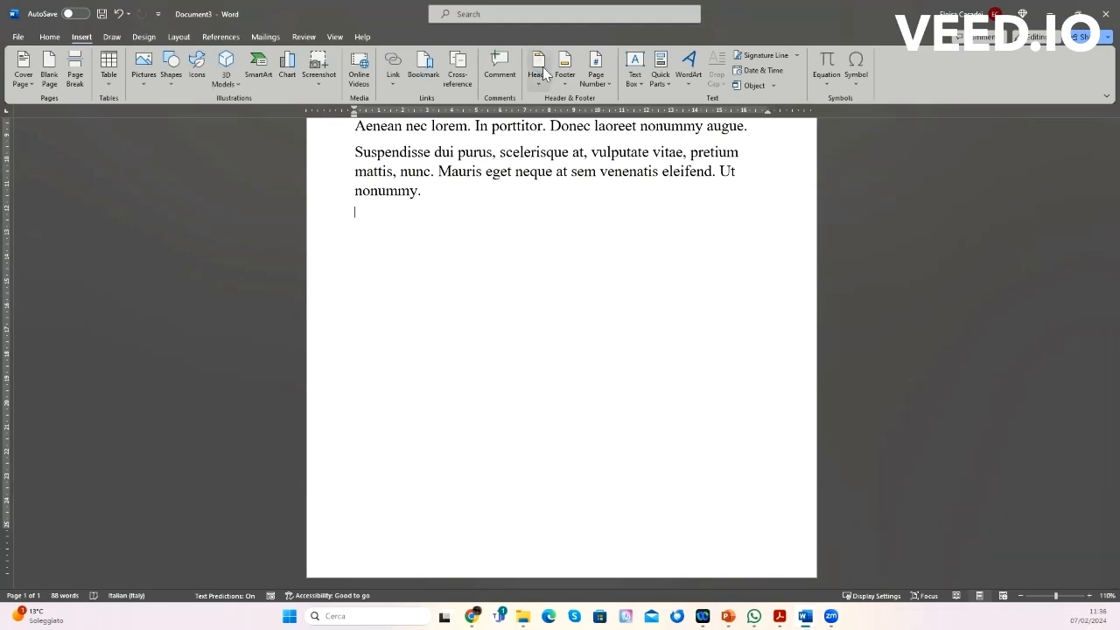
{"action": "left_click", "coordinate": [542, 67]}
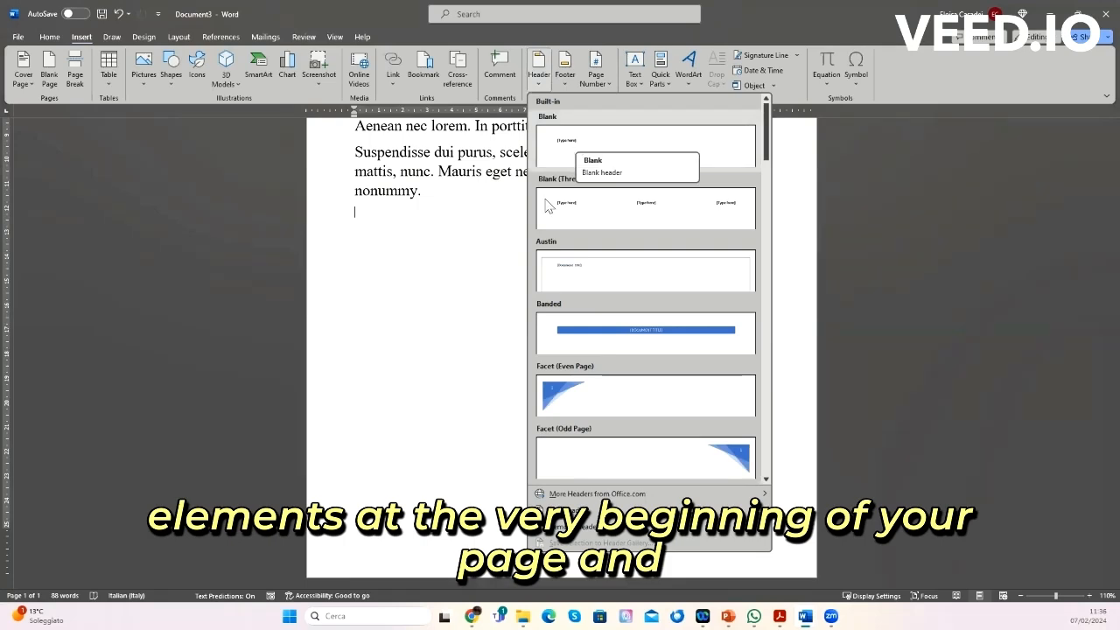
{"action": "left_click", "coordinate": [563, 401]}
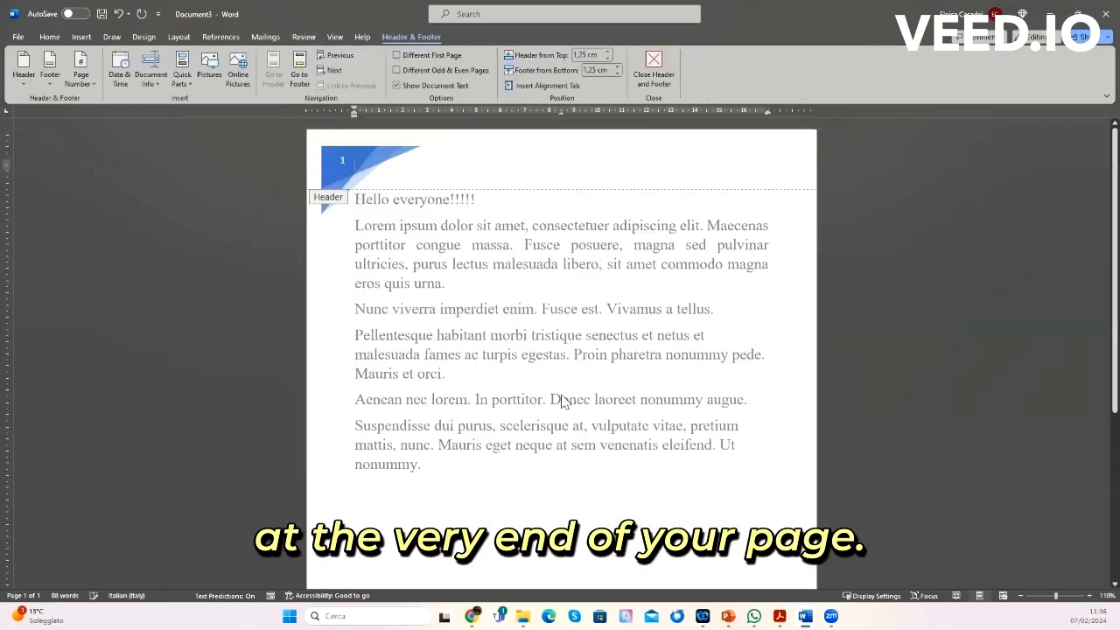
{"action": "scroll", "coordinate": [562, 403], "scroll_direction": "down", "scroll_amount": 5}
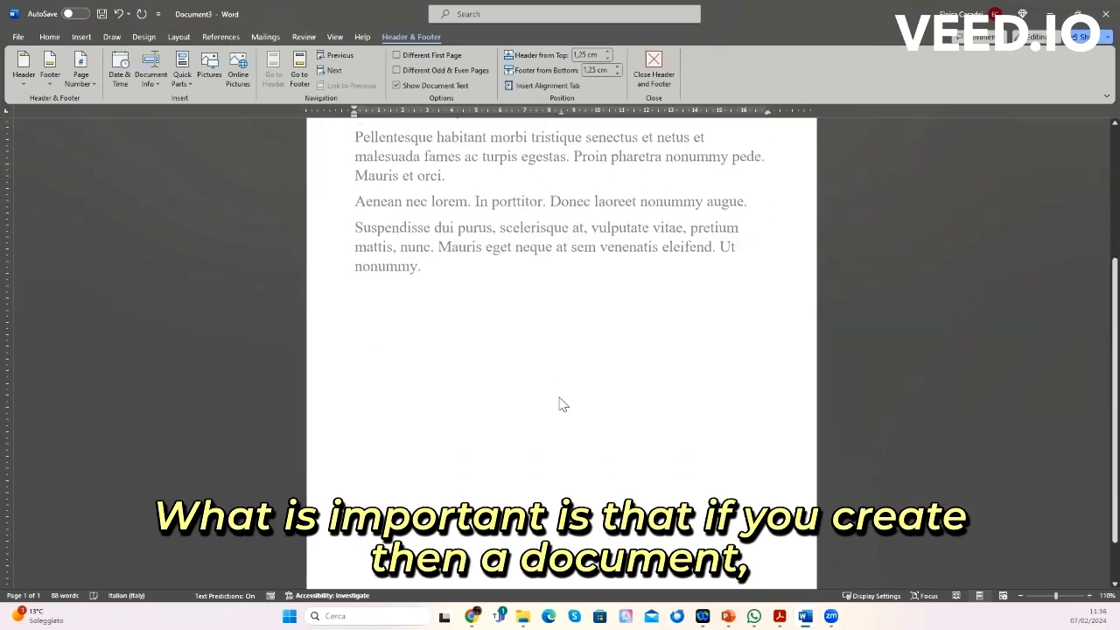
{"action": "scroll", "coordinate": [525, 318], "scroll_direction": "up", "scroll_amount": 5}
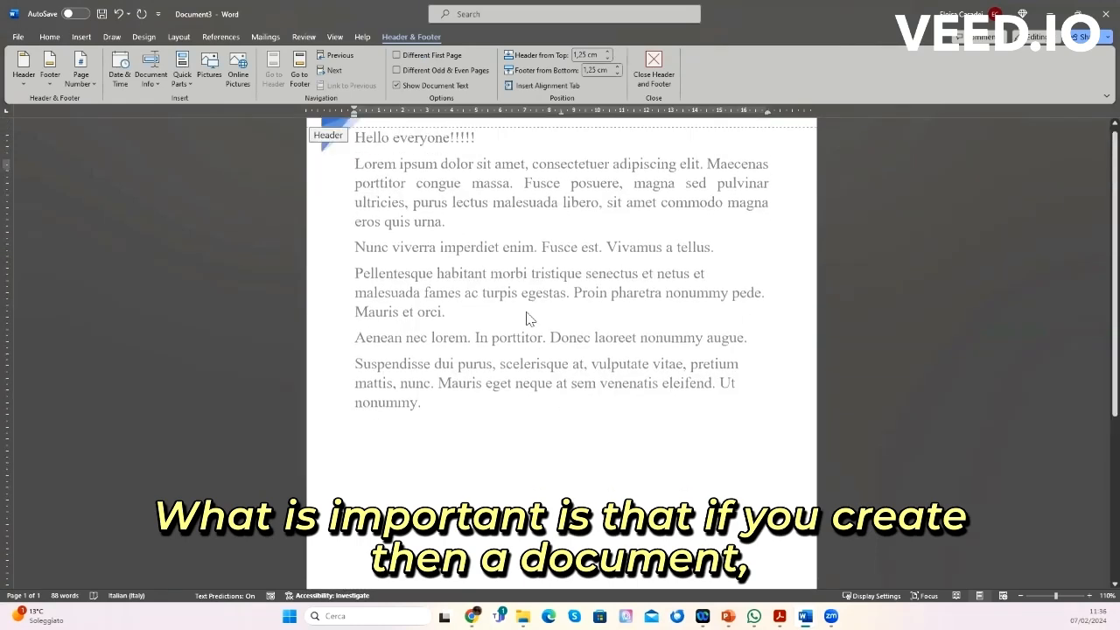
{"action": "double_click", "coordinate": [486, 357]}
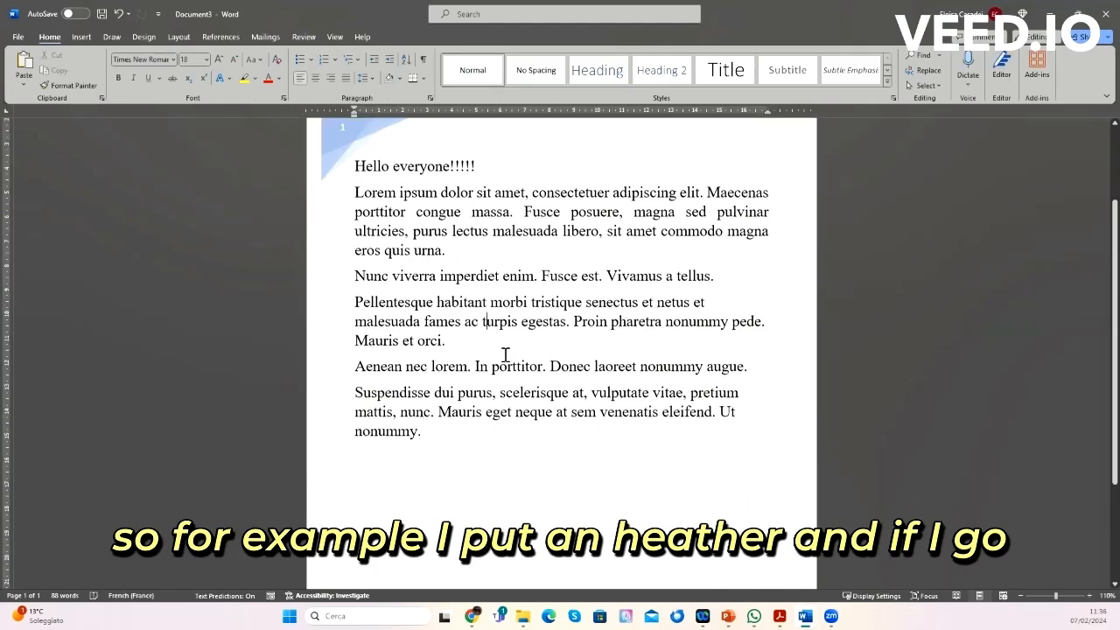
Step: Add several empty paragraphs after the last line of text to start a second page
{"action": "scroll", "coordinate": [463, 423], "scroll_direction": "down", "scroll_amount": 2}
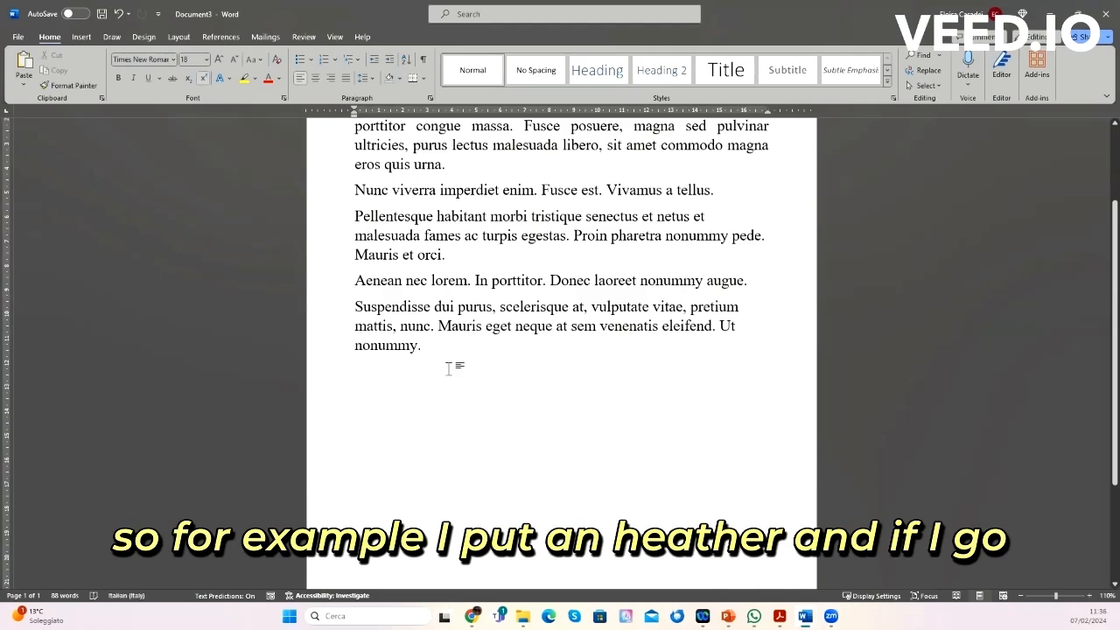
{"action": "key", "text": "Return"}
{"action": "key", "text": "Return"}
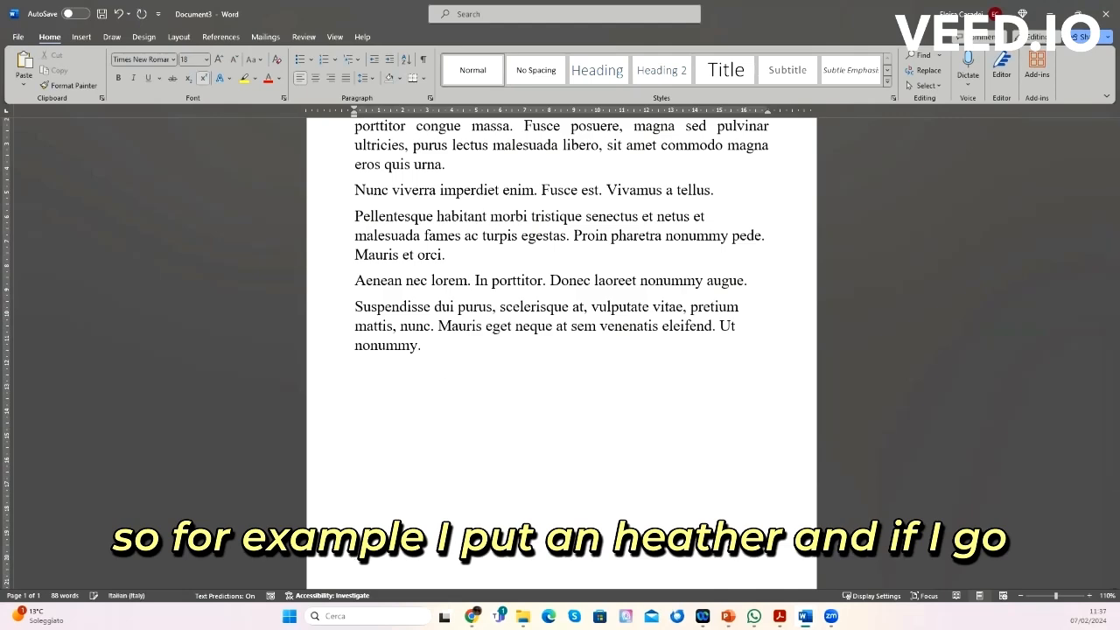
{"action": "key", "text": "Return"}
{"action": "key", "text": "Return"}
{"action": "key", "text": "Return"}
{"action": "key", "text": "Return"}
{"action": "key", "text": "Return"}
{"action": "scroll", "coordinate": [560, 353], "scroll_direction": "up", "scroll_amount": 1}
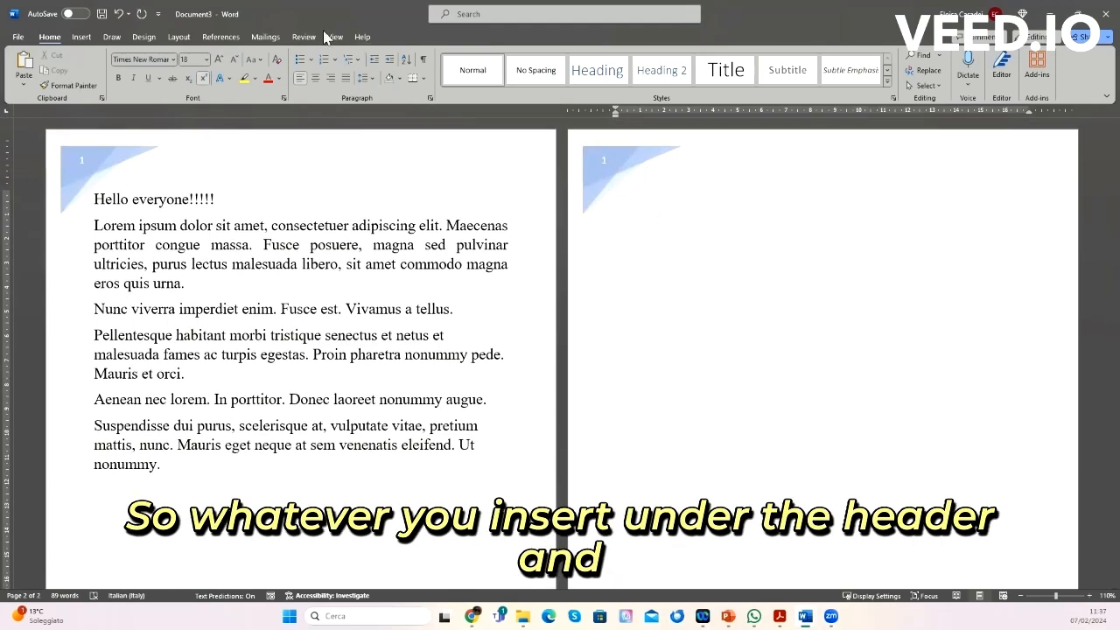
Step: Insert a Numero normale 1 page number at the bottom of the page and return to the body text
{"action": "left_click", "coordinate": [80, 37]}
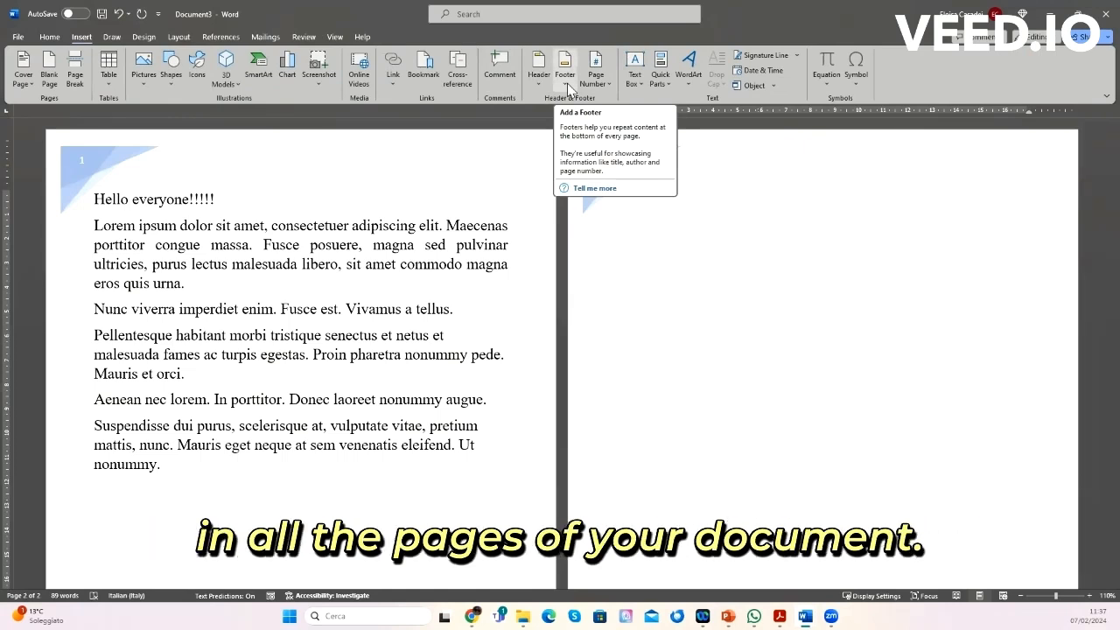
{"action": "left_click", "coordinate": [602, 84]}
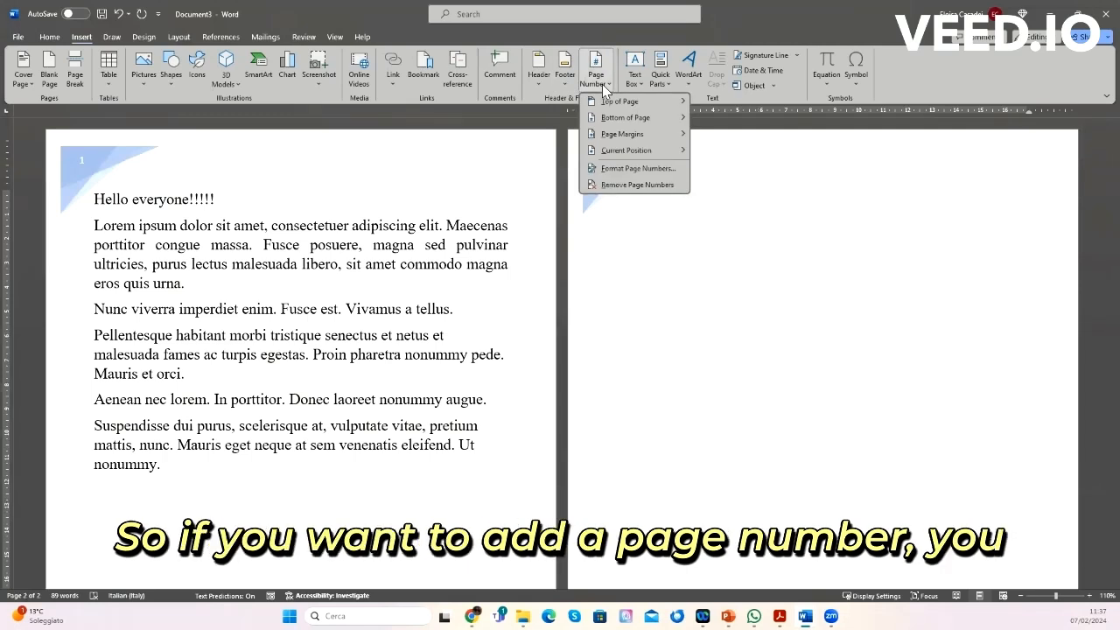
{"action": "mouse_move", "coordinate": [619, 125]}
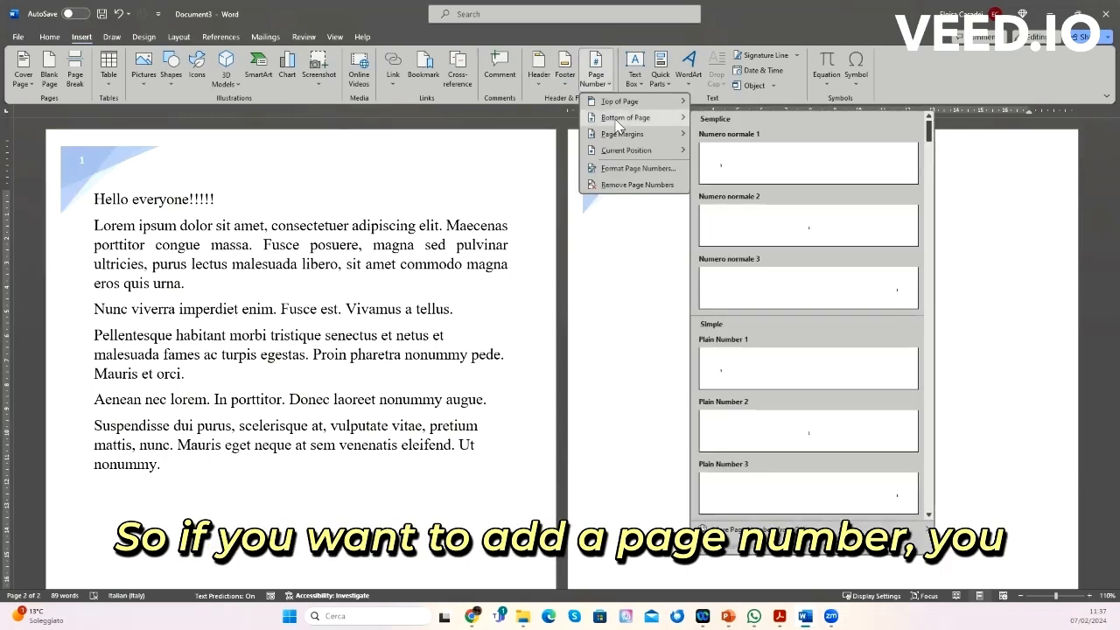
{"action": "left_click", "coordinate": [758, 159]}
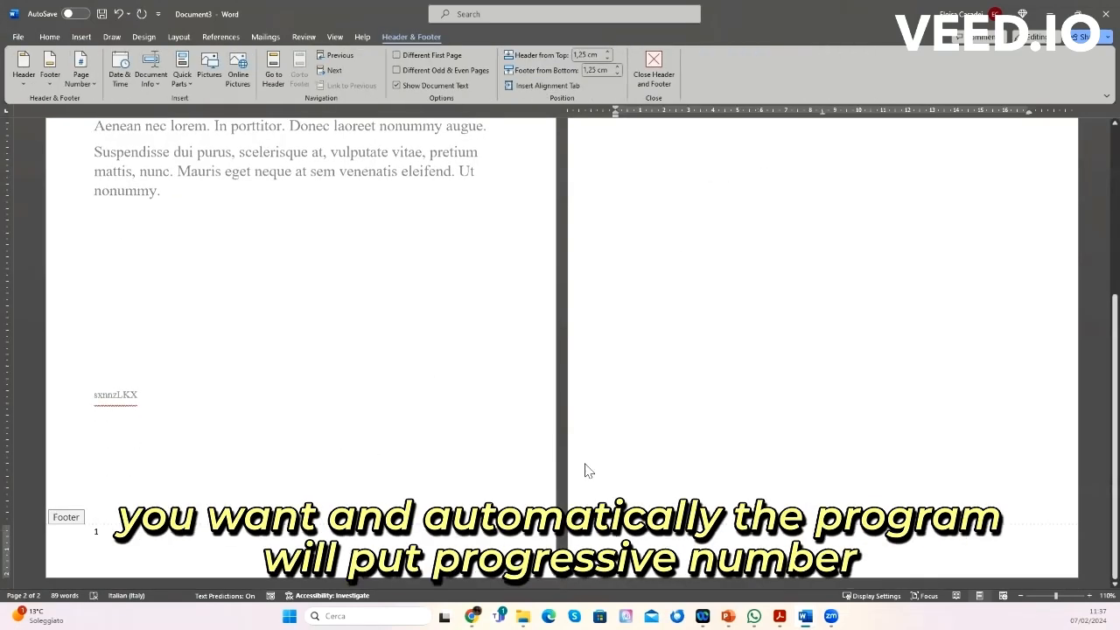
{"action": "double_click", "coordinate": [477, 430]}
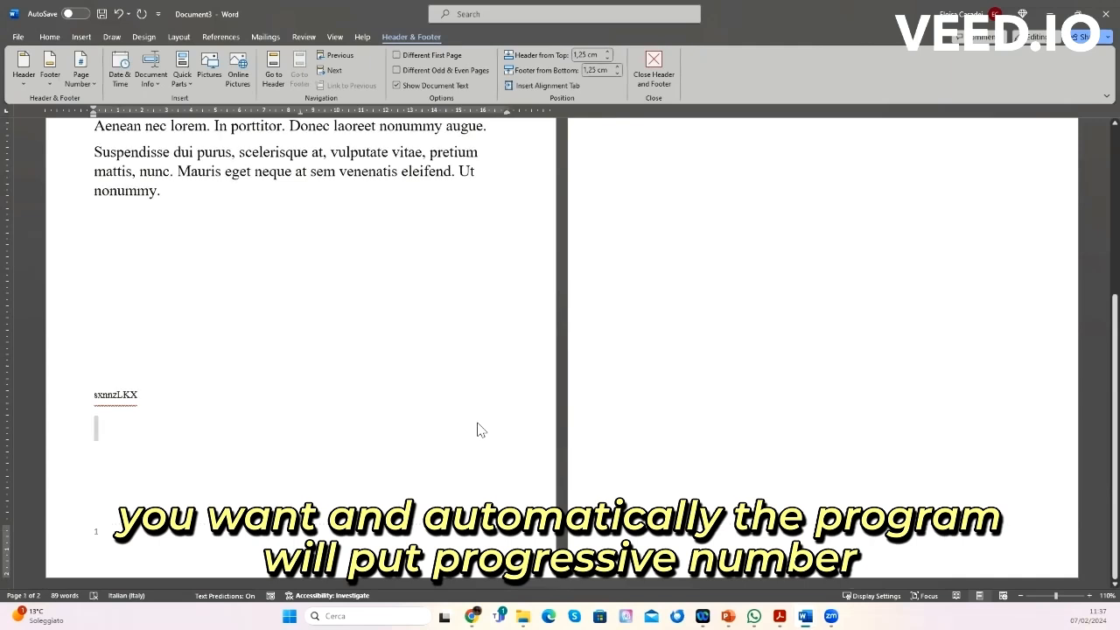
{"action": "left_click", "coordinate": [359, 357]}
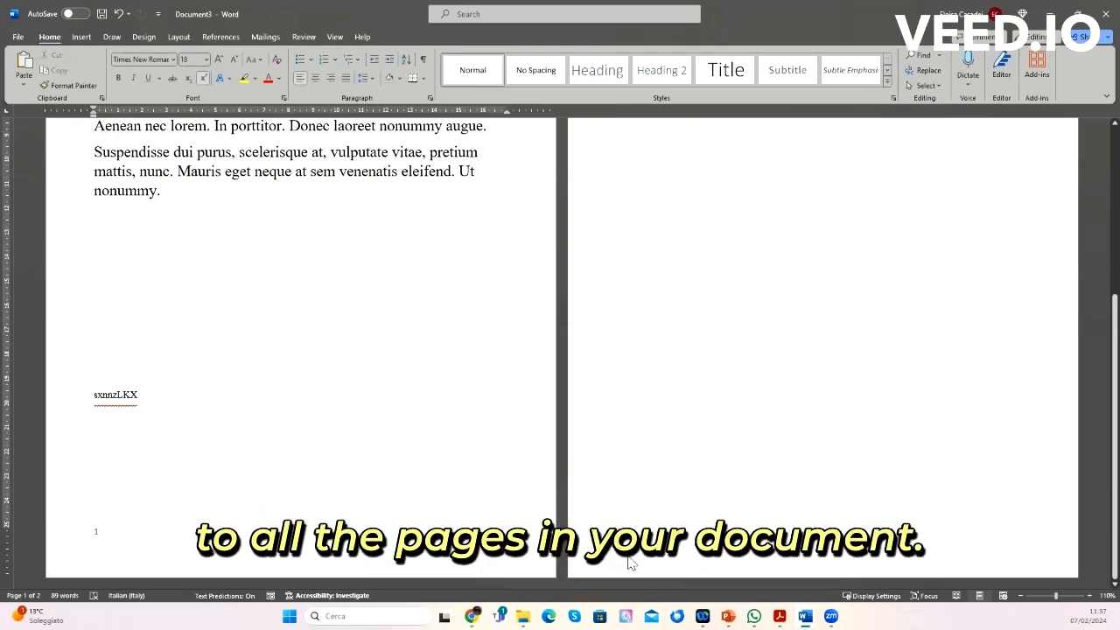
{"action": "scroll", "coordinate": [615, 365], "scroll_direction": "up", "scroll_amount": 5}
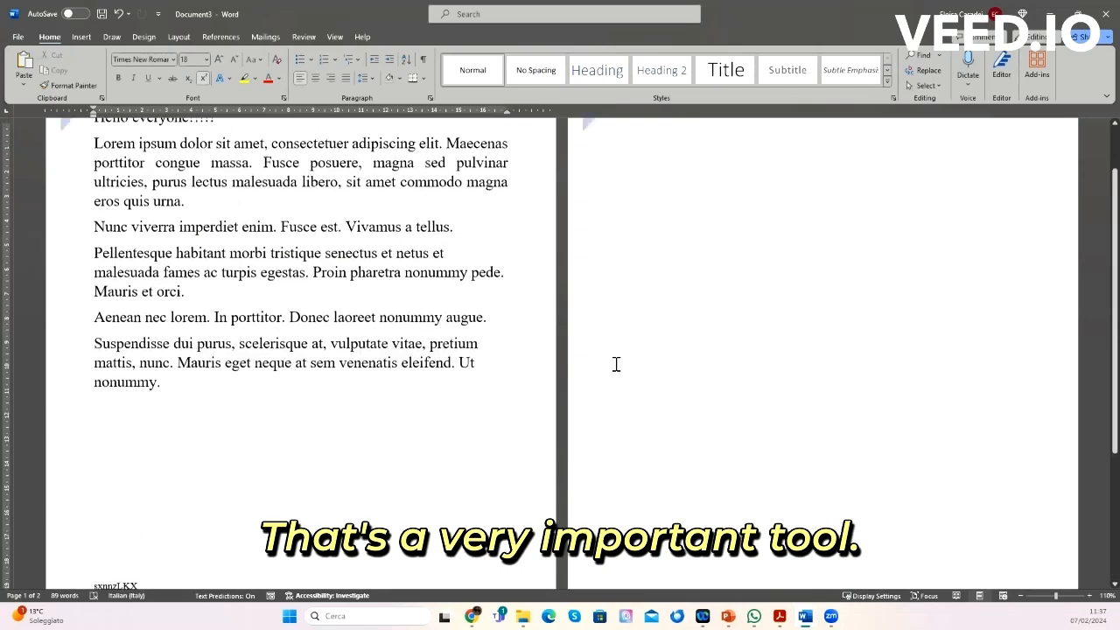
{"action": "scroll", "coordinate": [617, 364], "scroll_direction": "up", "scroll_amount": 1}
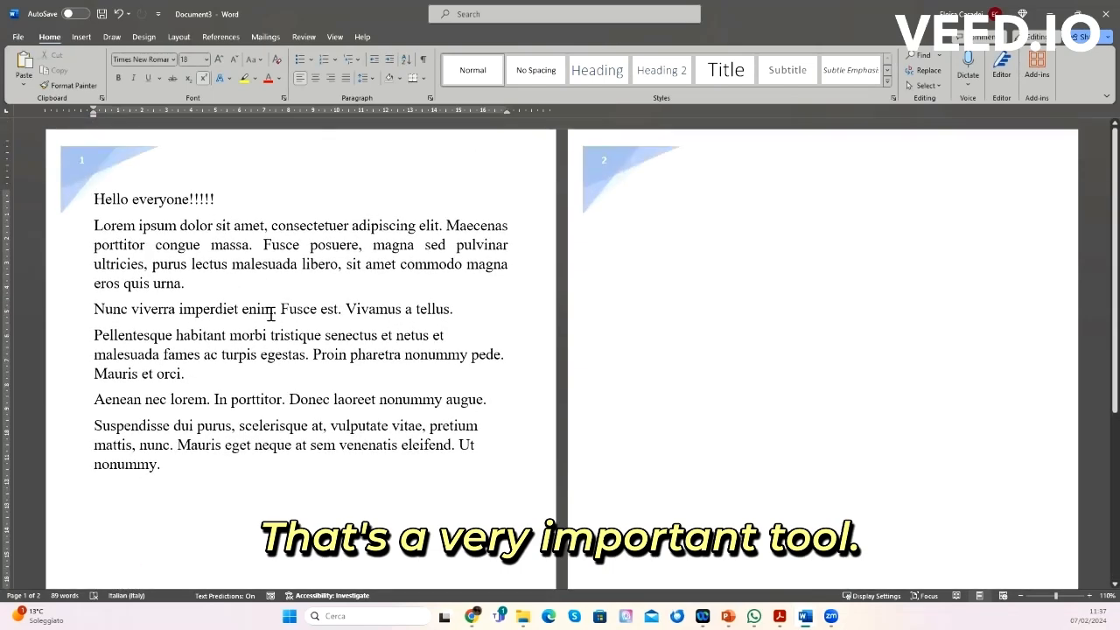
Step: Examine the document theme colour and font options
{"action": "left_click", "coordinate": [136, 36]}
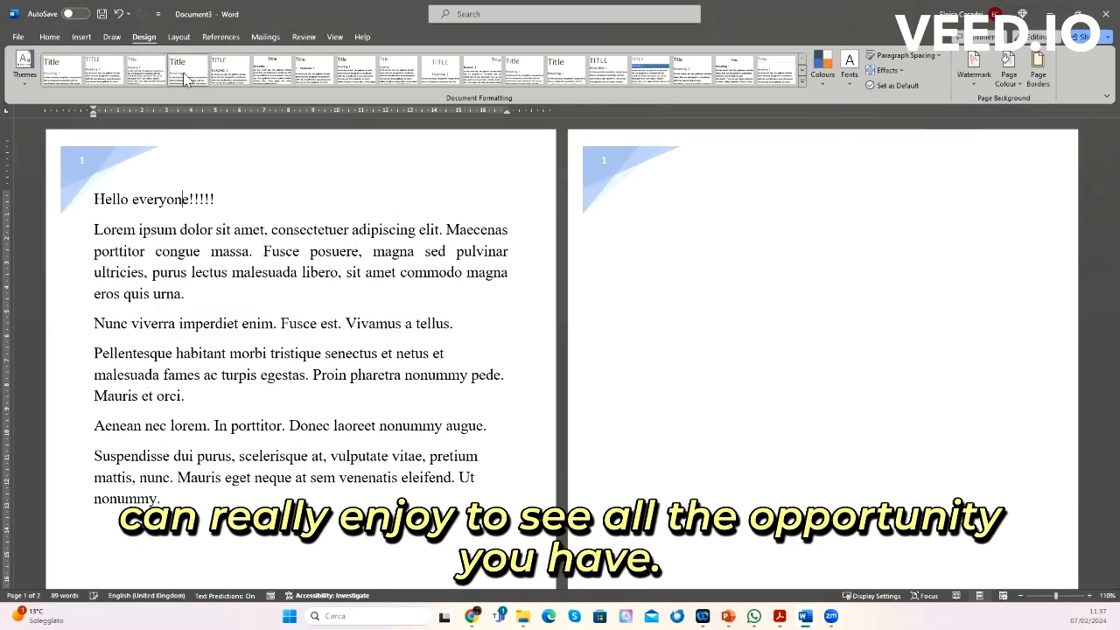
{"action": "left_click", "coordinate": [823, 78]}
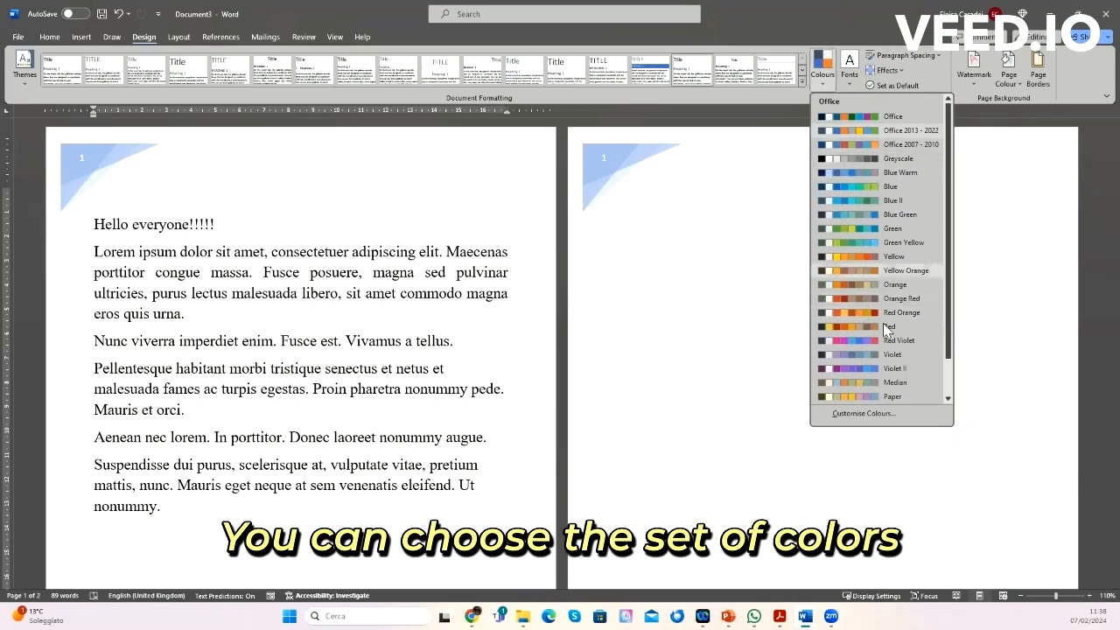
{"action": "left_click", "coordinate": [849, 77]}
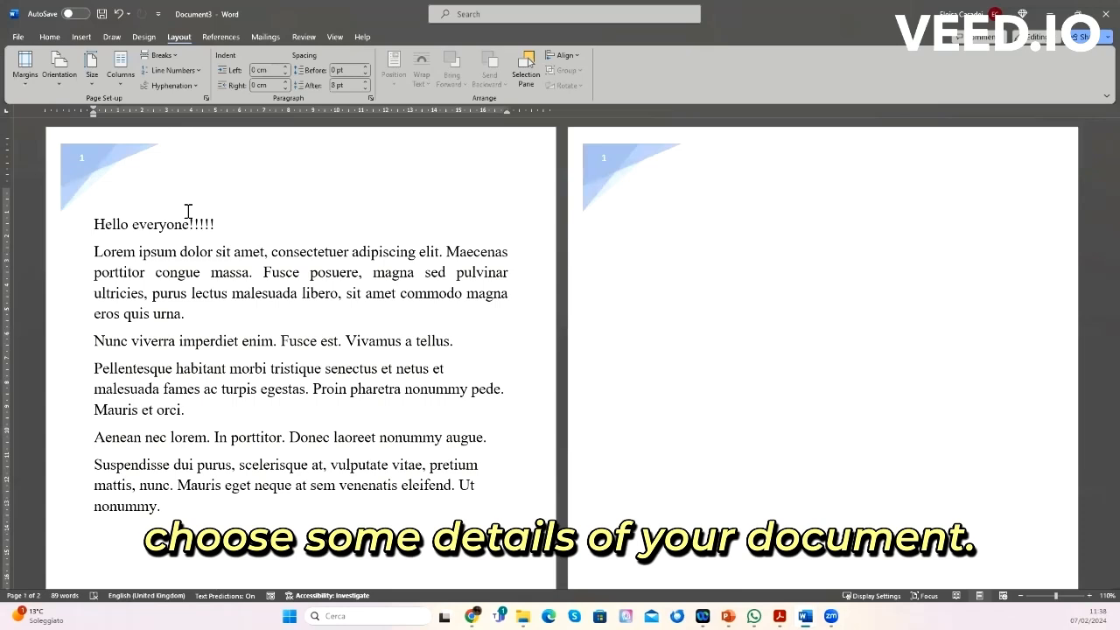
Step: Set the page margins to Wide
{"action": "left_click", "coordinate": [26, 88]}
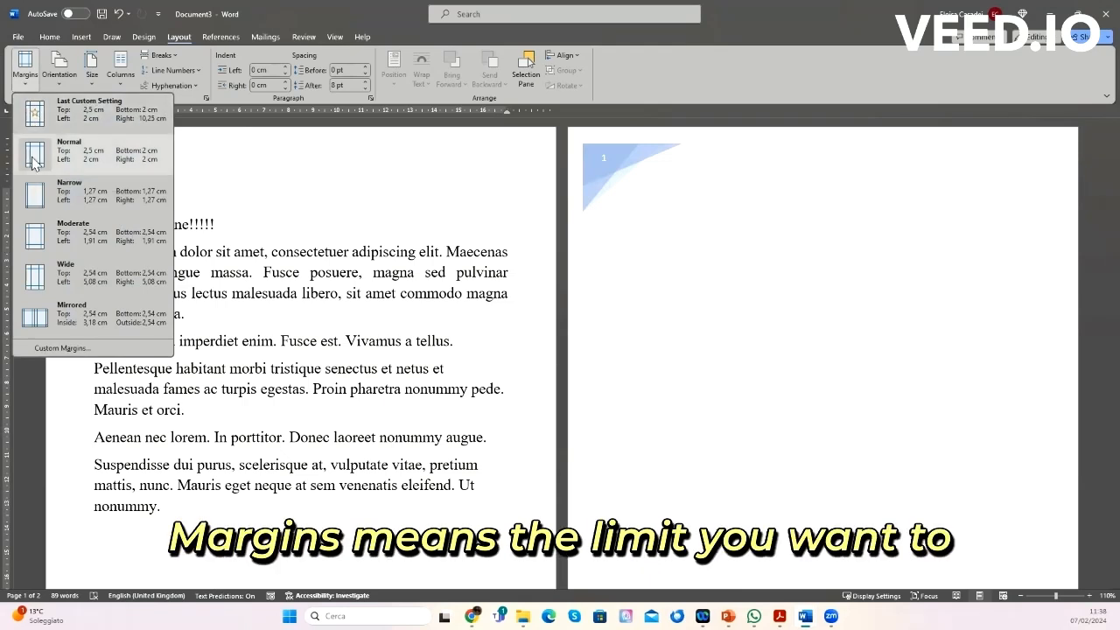
{"action": "left_click", "coordinate": [37, 278]}
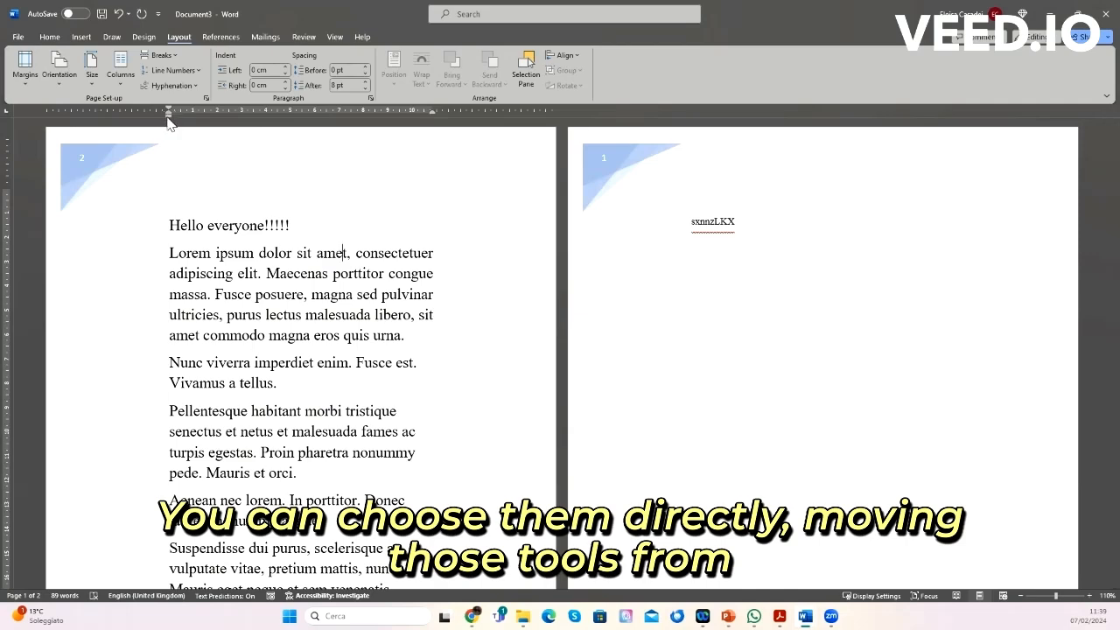
{"action": "mouse_move", "coordinate": [170, 117]}
{"action": "left_mouse_down"}
{"action": "mouse_move", "coordinate": [84, 120]}
{"action": "mouse_move", "coordinate": [170, 120]}
{"action": "left_mouse_up"}
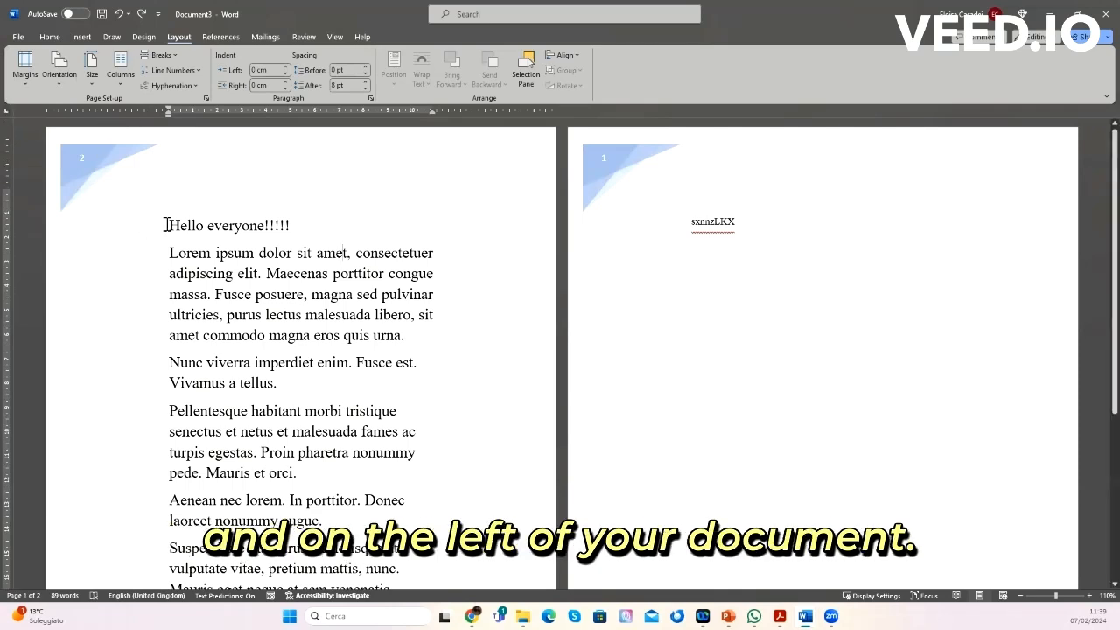
Step: Apply the last custom margin setting, then reset the page margins to Normal
{"action": "left_click", "coordinate": [25, 65]}
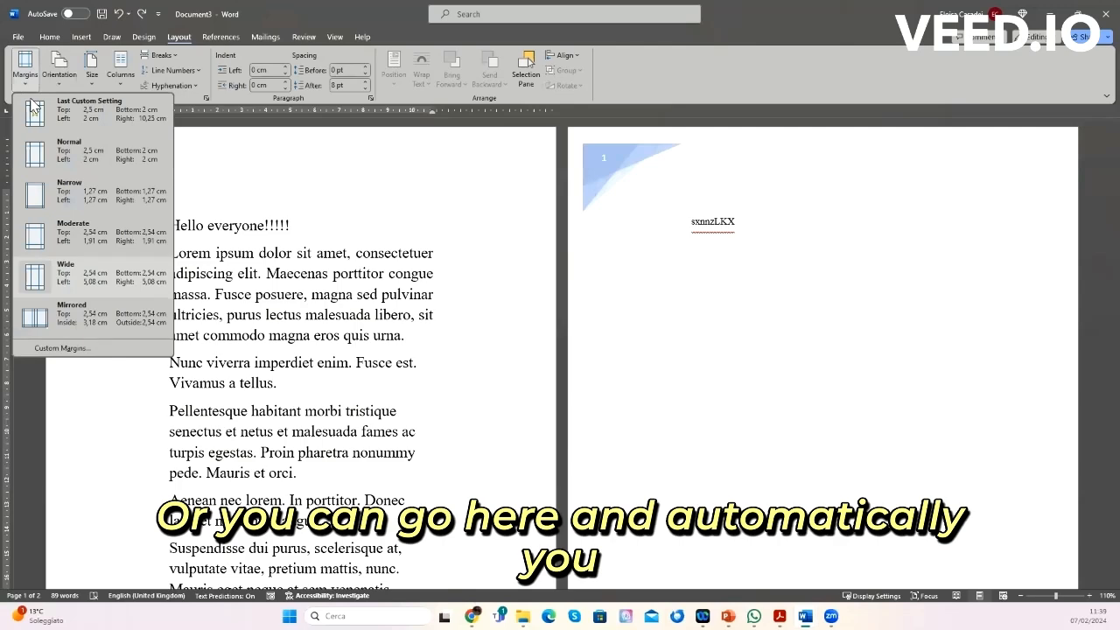
{"action": "left_click", "coordinate": [35, 117]}
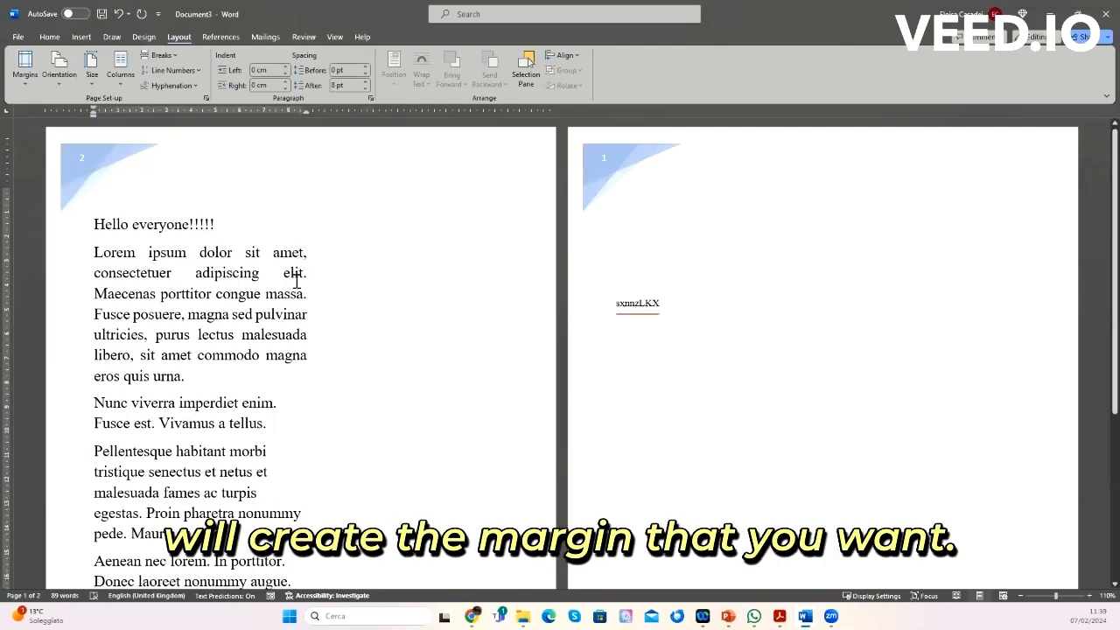
{"action": "left_click", "coordinate": [24, 87]}
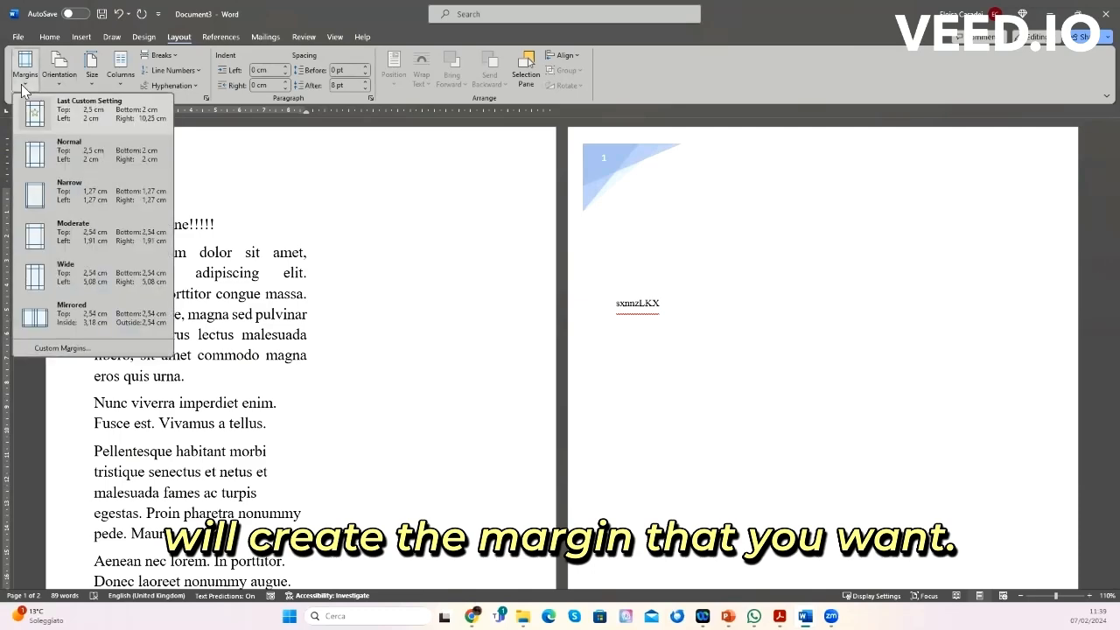
{"action": "left_click", "coordinate": [33, 153]}
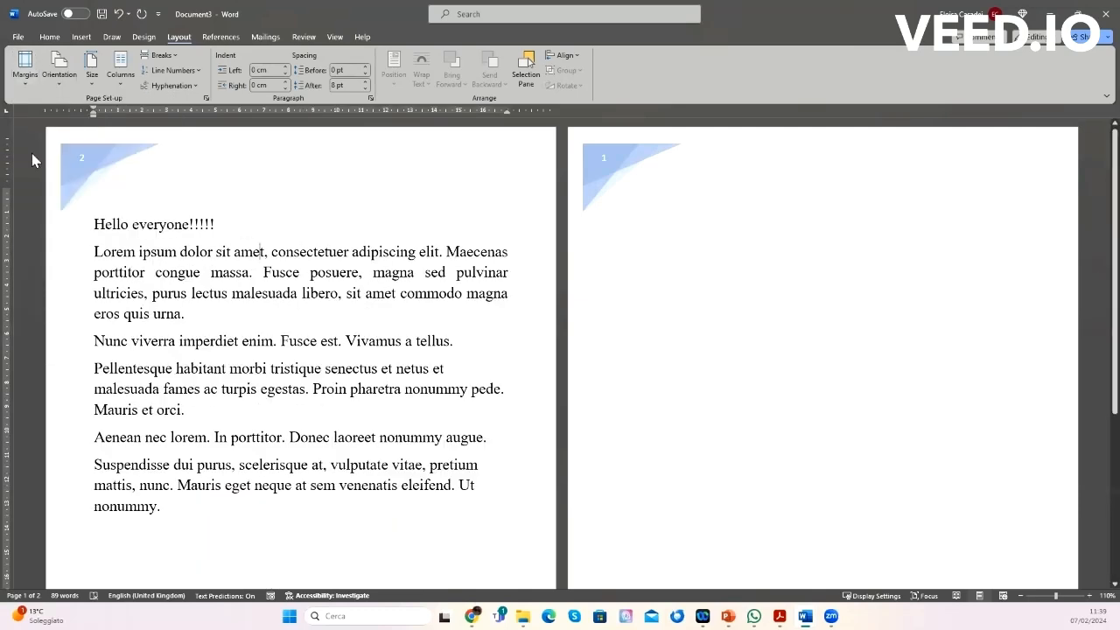
Step: Split the document text into two columns
{"action": "left_click", "coordinate": [120, 77]}
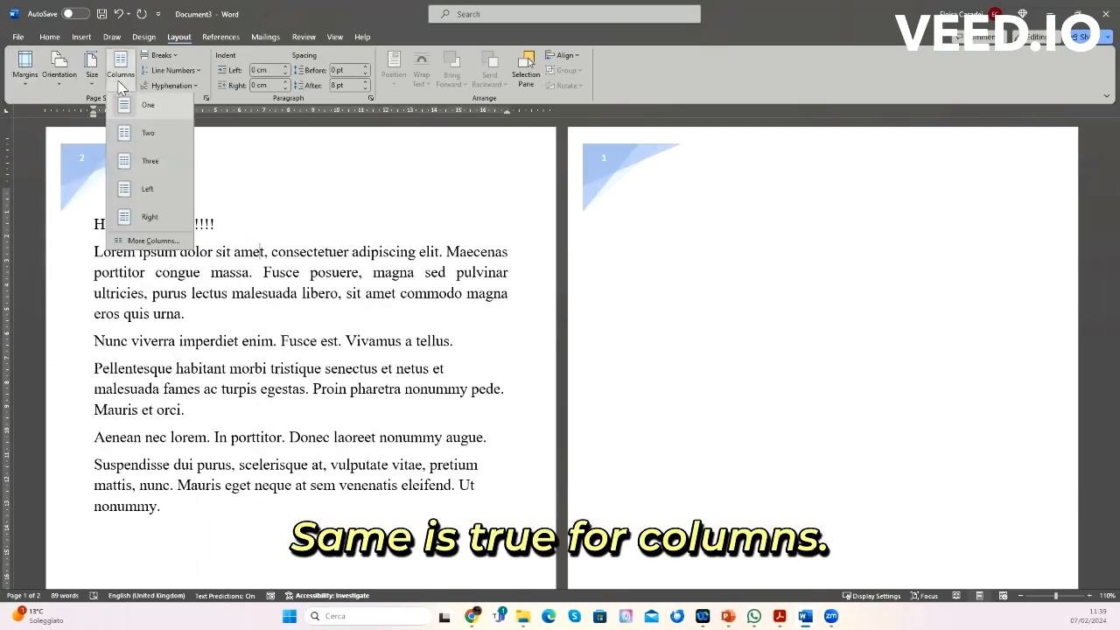
{"action": "left_click", "coordinate": [124, 145]}
{"action": "scroll", "coordinate": [566, 375], "scroll_direction": "down", "scroll_amount": 5}
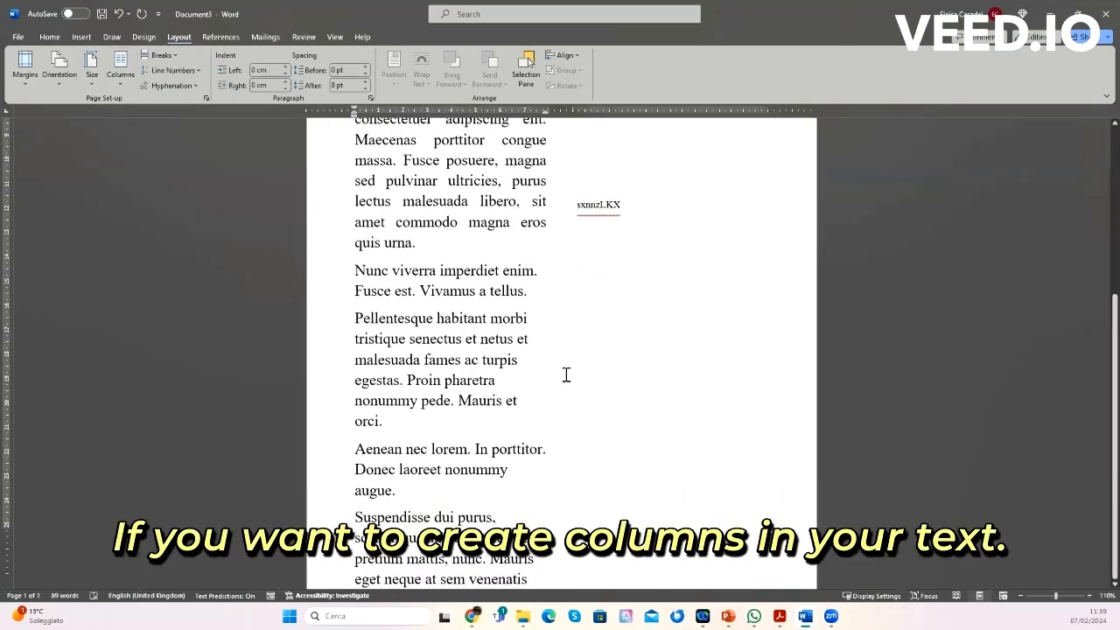
{"action": "scroll", "coordinate": [566, 375], "scroll_direction": "up", "scroll_amount": 5}
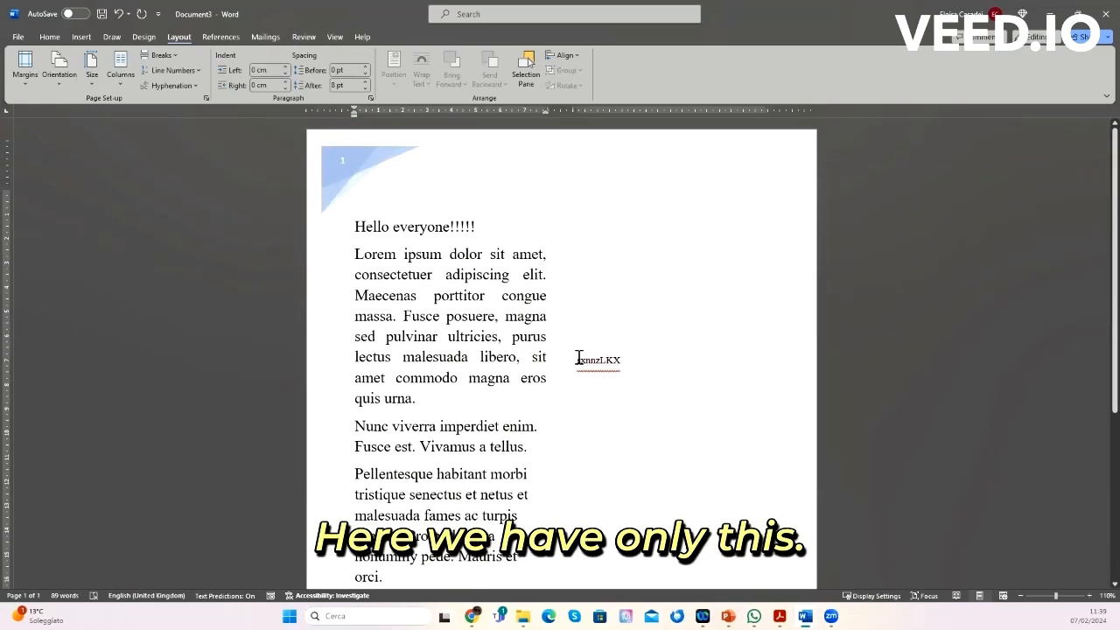
Step: Delete the stray text sxnnzLKX from the second column
{"action": "left_click_drag", "start_coordinate": [578, 358], "coordinate": [665, 369]}
{"action": "key", "text": "Delete"}
Step: Copy the Nunc viverra and Pellentesque paragraphs and paste them at the end of the text
{"action": "left_click", "coordinate": [363, 427]}
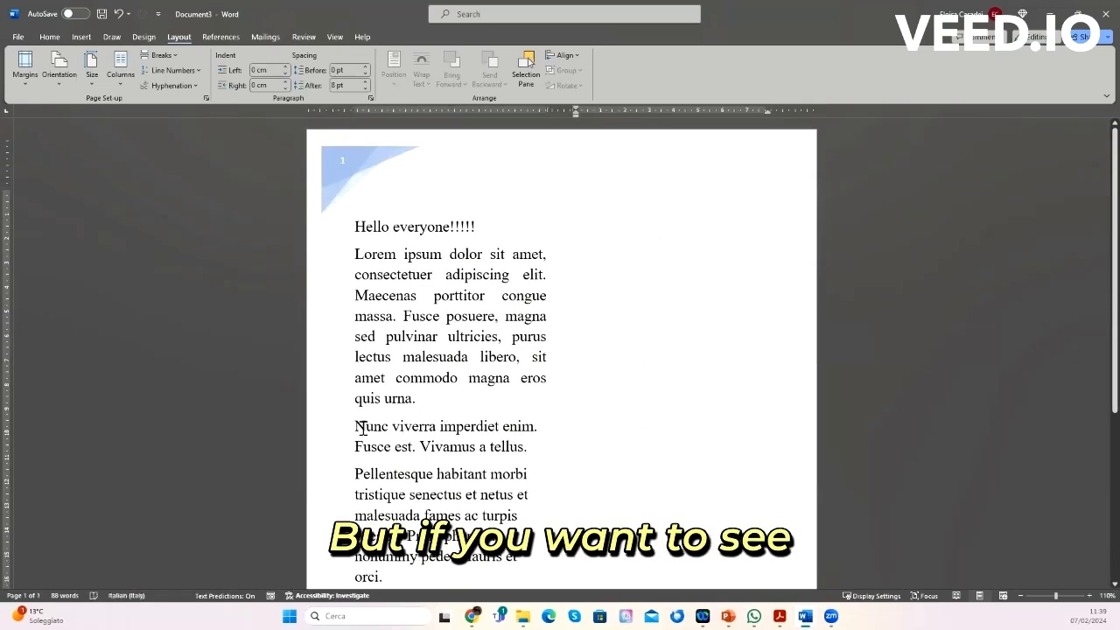
{"action": "left_click_drag", "start_coordinate": [357, 425], "coordinate": [525, 557]}
{"action": "key", "text": "ctrl+c"}
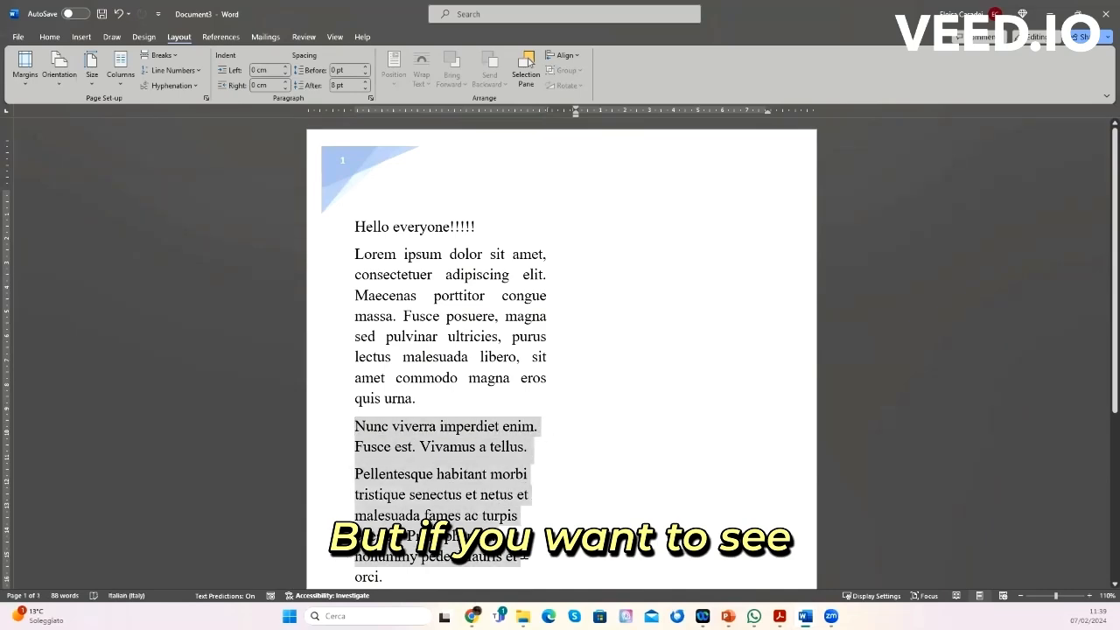
{"action": "scroll", "coordinate": [524, 557], "scroll_direction": "down", "scroll_amount": 4}
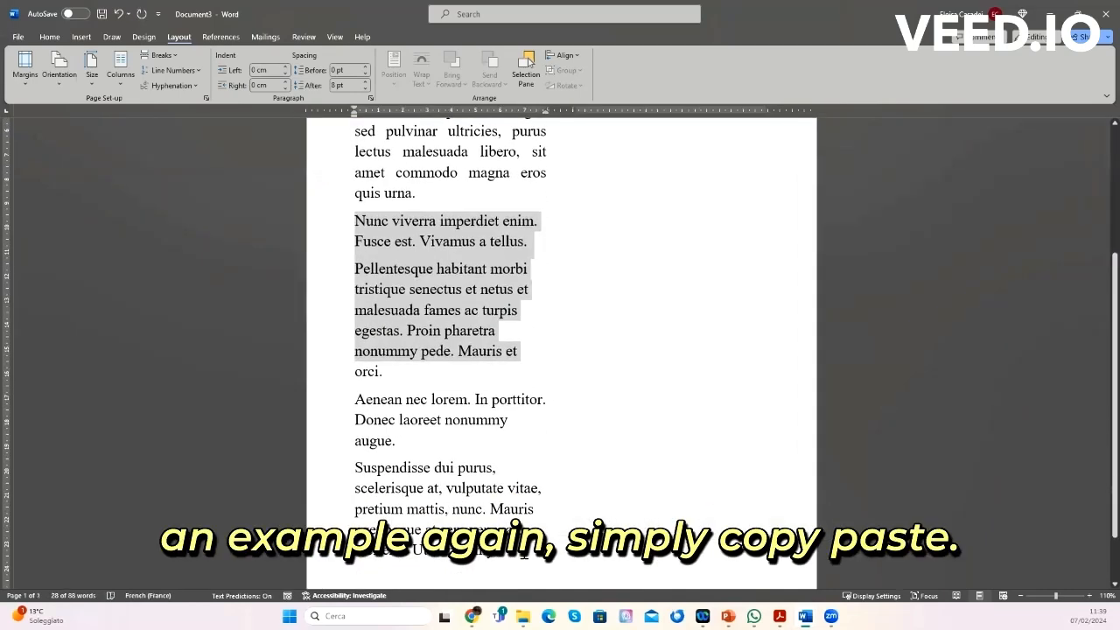
{"action": "left_click", "coordinate": [524, 554]}
{"action": "right_click", "coordinate": [524, 554]}
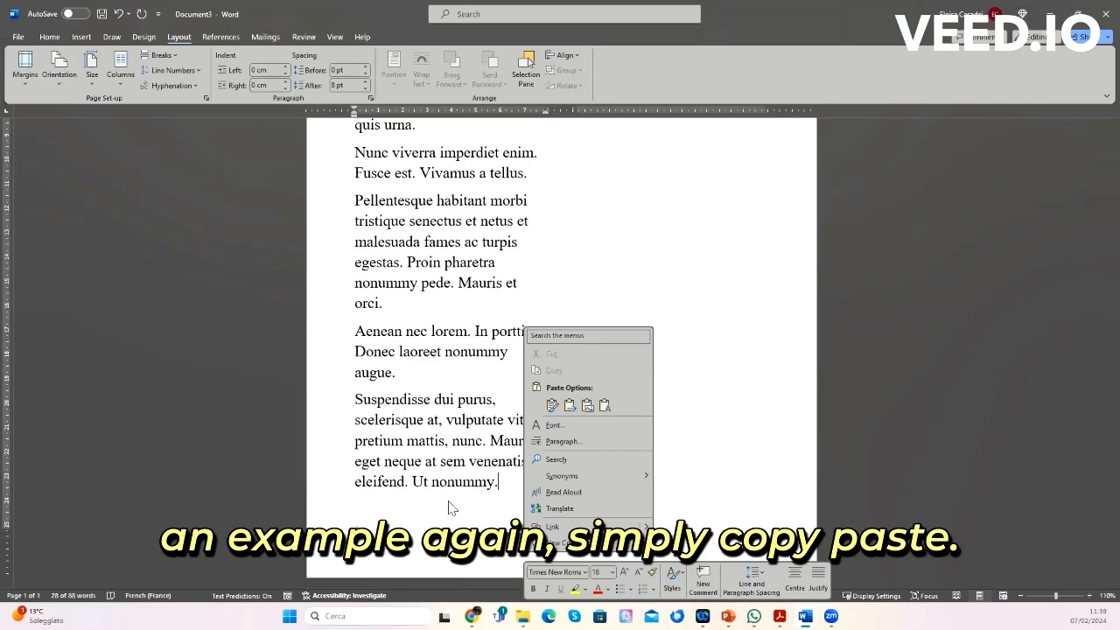
{"action": "left_click", "coordinate": [551, 405]}
{"action": "scroll", "coordinate": [525, 420], "scroll_direction": "up", "scroll_amount": 5}
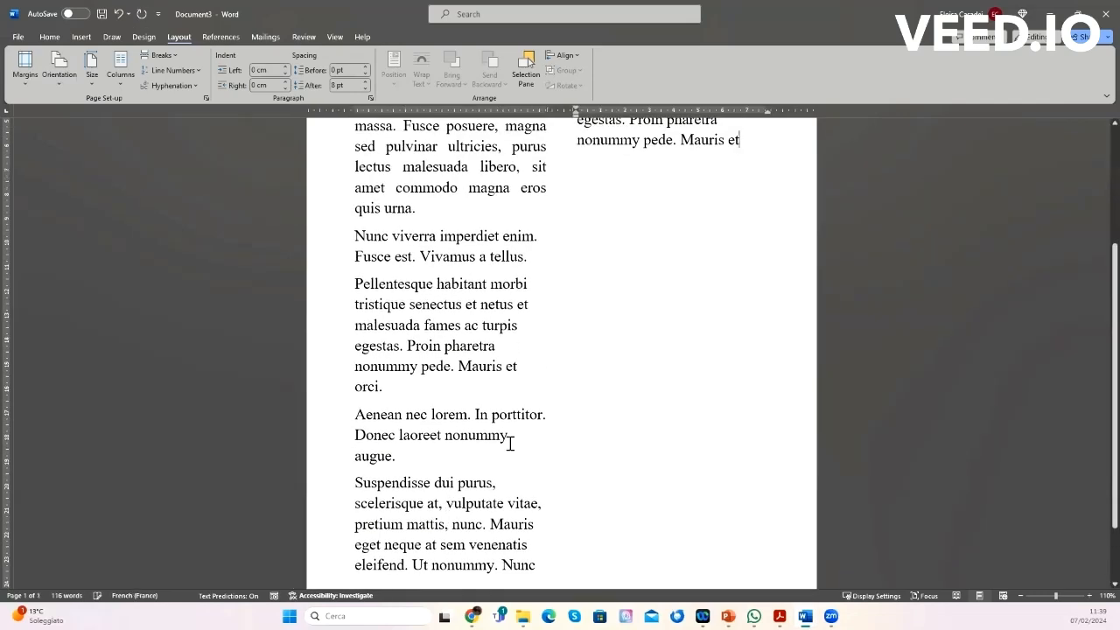
Step: Paste the copied Nunc viverra and Pellentesque paragraphs once more at the end of the text
{"action": "key", "text": "ctrl+v"}
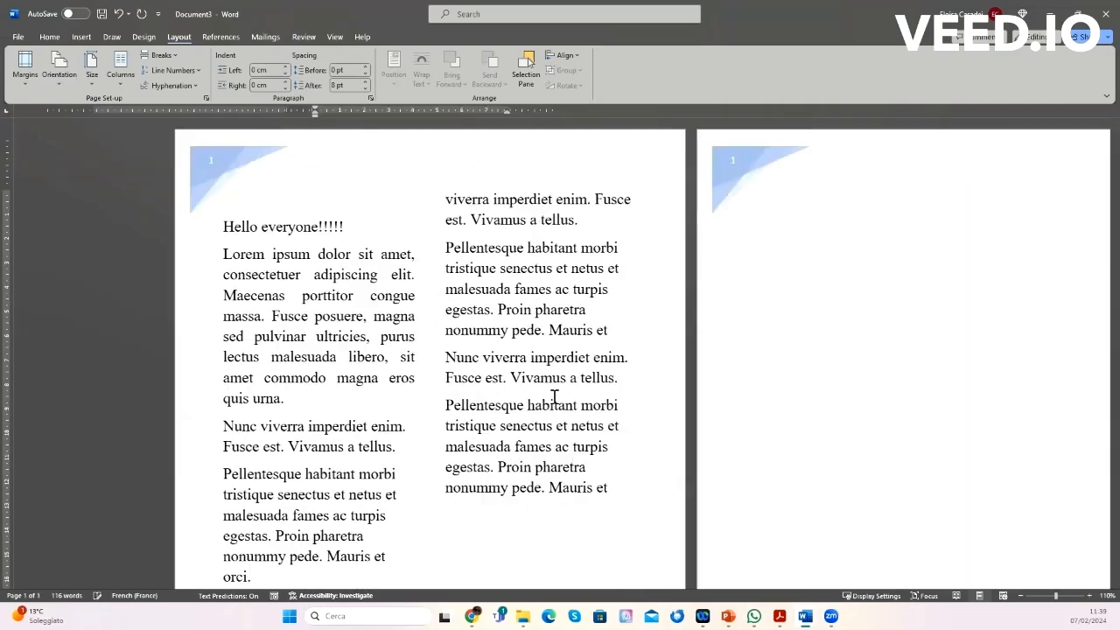
{"action": "scroll", "coordinate": [254, 262], "scroll_direction": "down", "scroll_amount": 3}
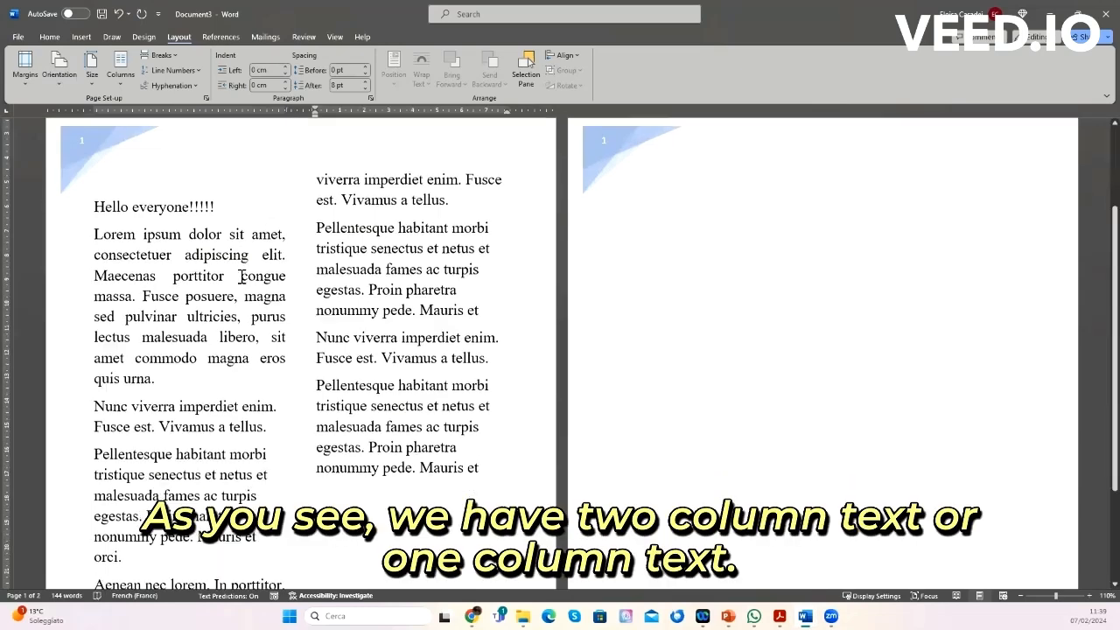
{"action": "scroll", "coordinate": [242, 277], "scroll_direction": "up", "scroll_amount": 2}
{"action": "scroll", "coordinate": [242, 277], "scroll_direction": "up", "scroll_amount": 1}
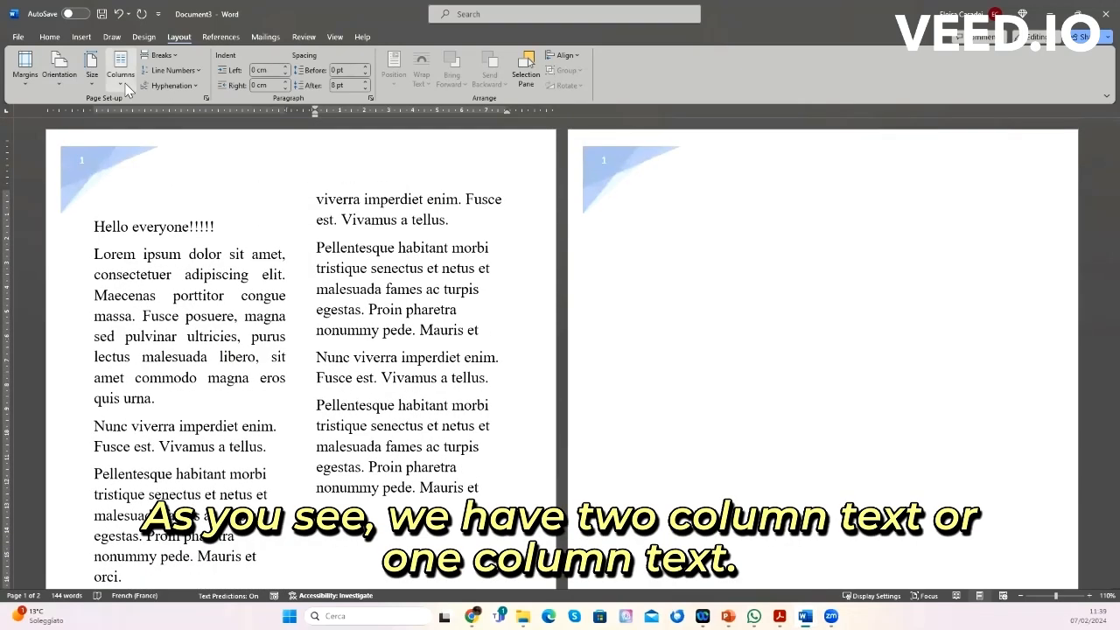
Step: Return the document text to a single column layout
{"action": "left_click", "coordinate": [121, 69]}
{"action": "left_click", "coordinate": [129, 109]}
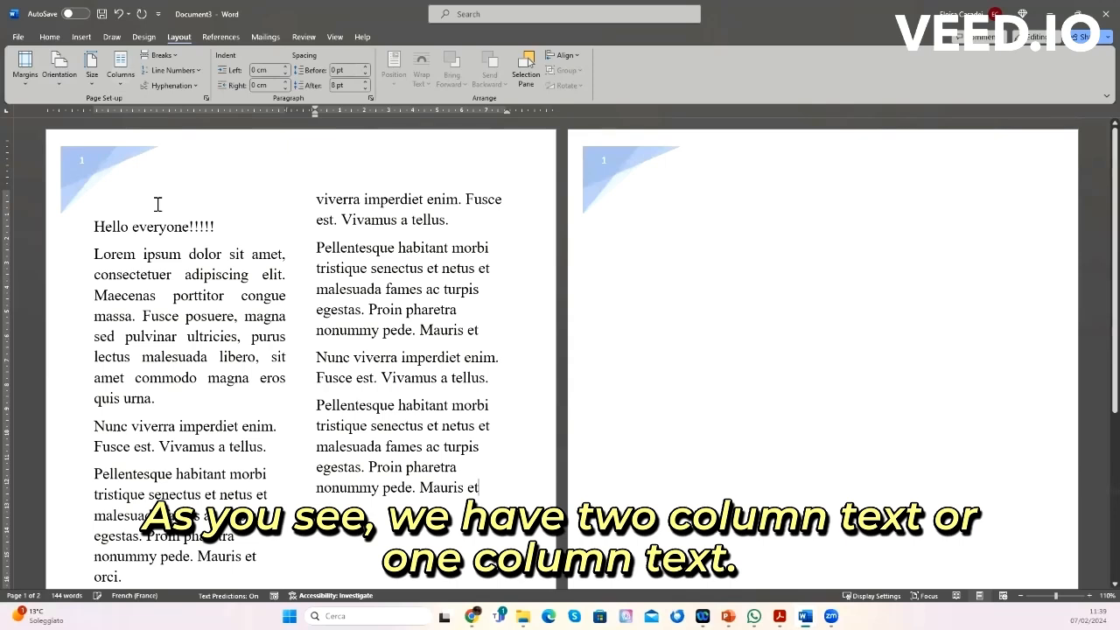
{"action": "scroll", "coordinate": [147, 240], "scroll_direction": "up", "scroll_amount": 3}
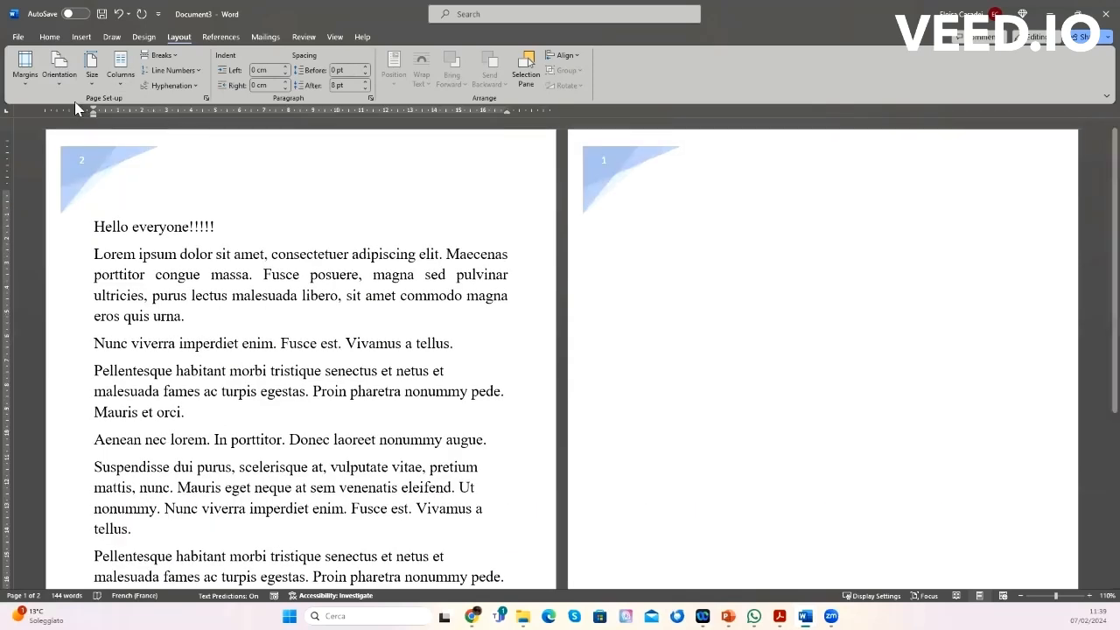
Step: Switch the page orientation to Landscape
{"action": "left_click", "coordinate": [60, 77]}
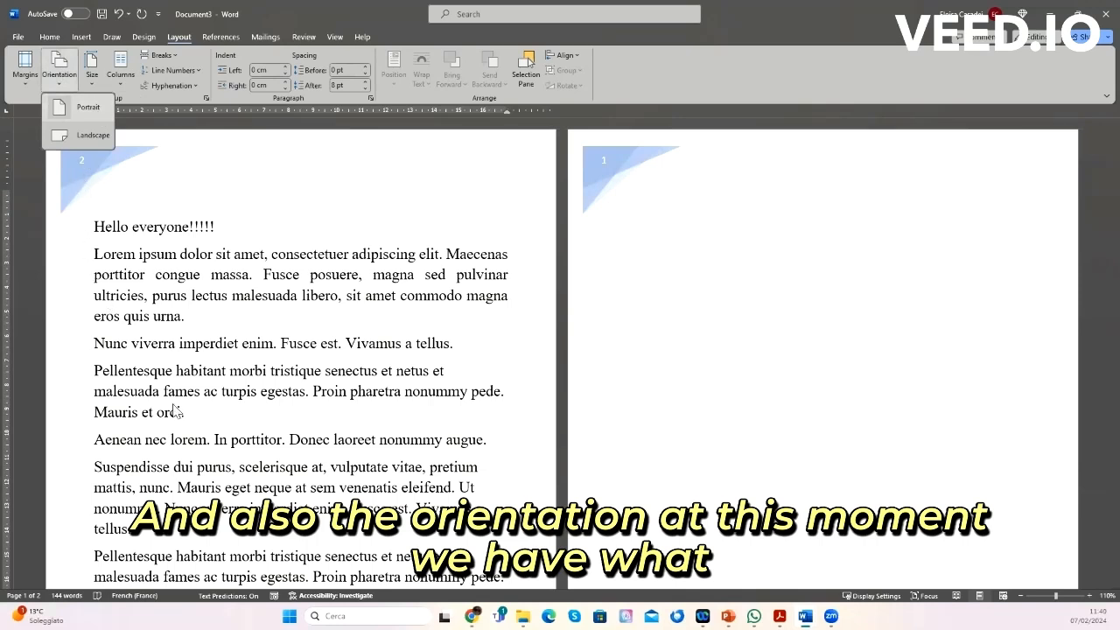
{"action": "left_click", "coordinate": [91, 144]}
{"action": "scroll", "coordinate": [392, 359], "scroll_direction": "down", "scroll_amount": 5}
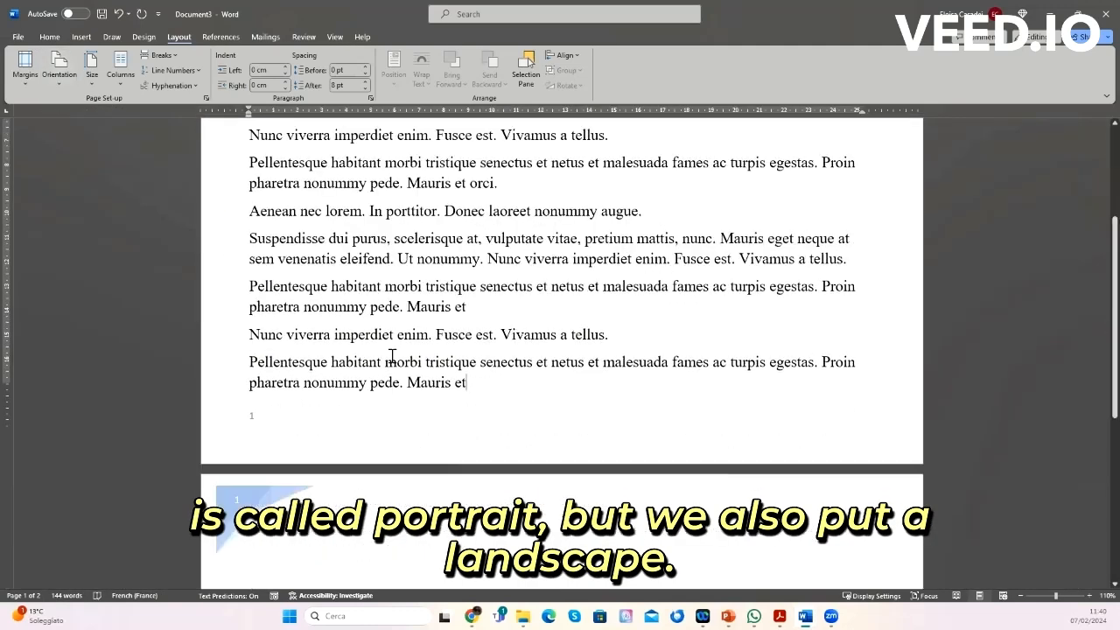
{"action": "scroll", "coordinate": [392, 357], "scroll_direction": "down", "scroll_amount": 5}
{"action": "scroll", "coordinate": [392, 356], "scroll_direction": "up", "scroll_amount": 2}
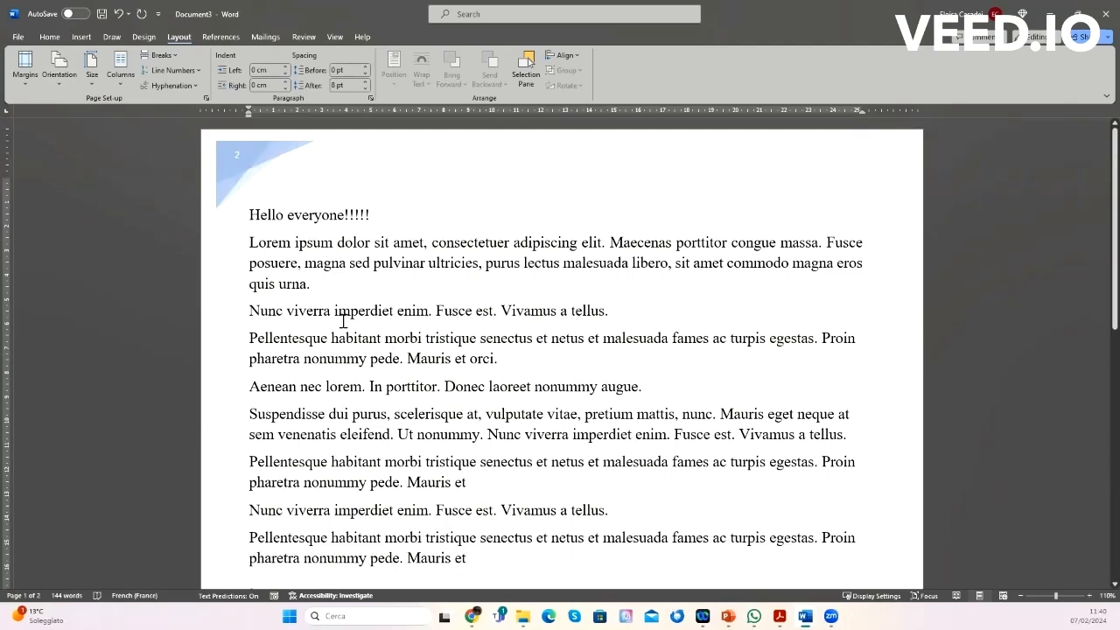
Step: Insert a footnote after 'quis urna.' in the Lorem ipsum paragraph with the text Ndksksadklsad
{"action": "left_click", "coordinate": [225, 34]}
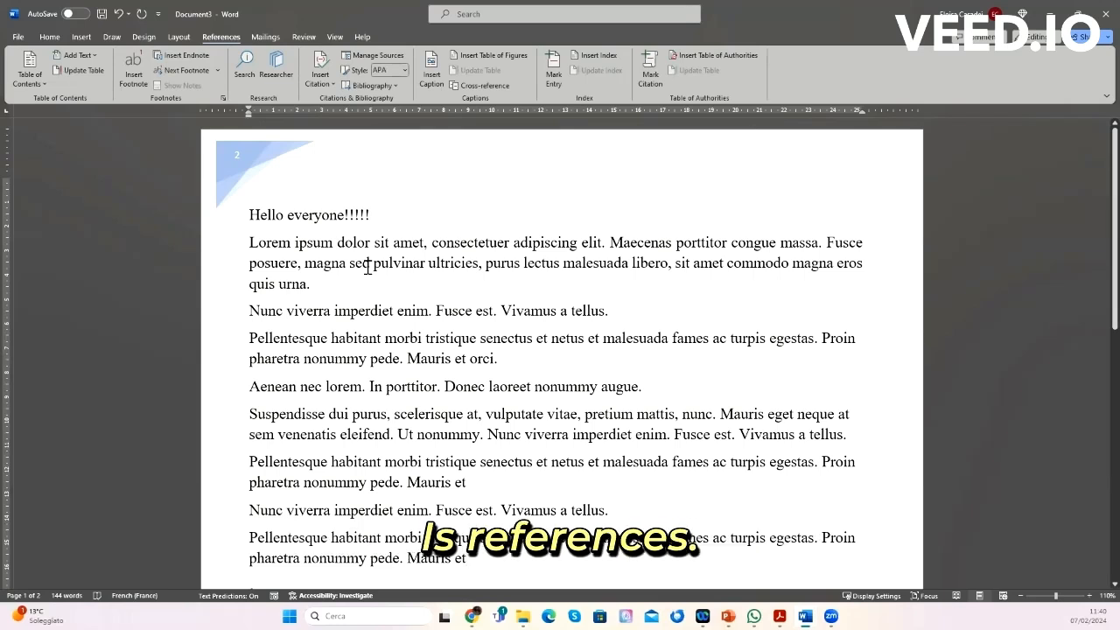
{"action": "left_click", "coordinate": [373, 214]}
{"action": "left_click", "coordinate": [322, 284]}
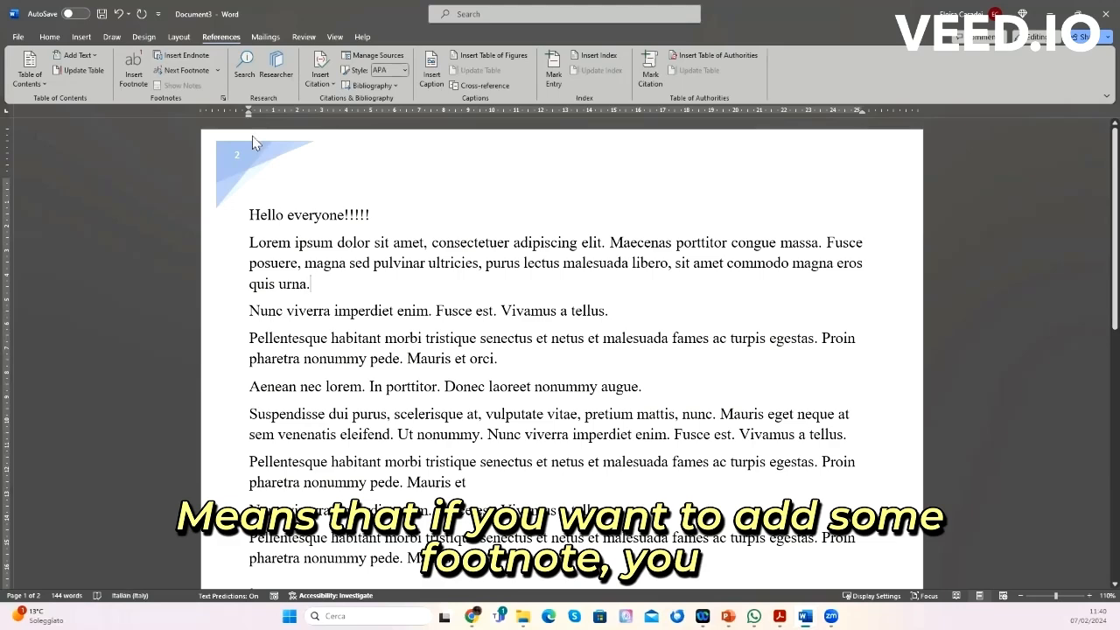
{"action": "left_click", "coordinate": [130, 67]}
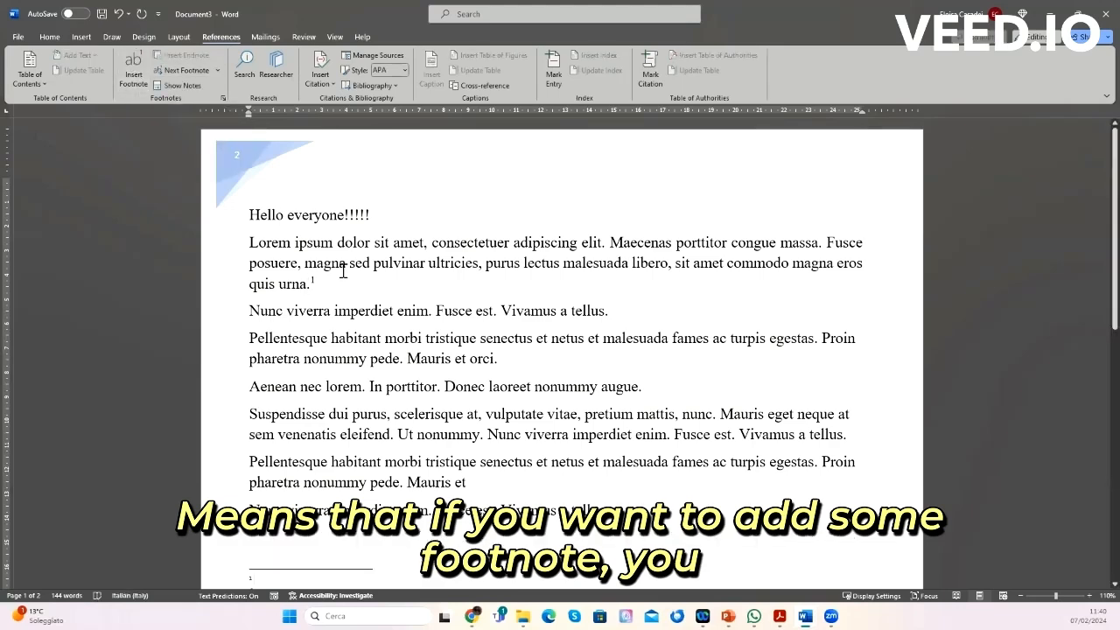
{"action": "scroll", "coordinate": [344, 271], "scroll_direction": "down", "scroll_amount": 5}
{"action": "scroll", "coordinate": [344, 271], "scroll_direction": "up", "scroll_amount": 4}
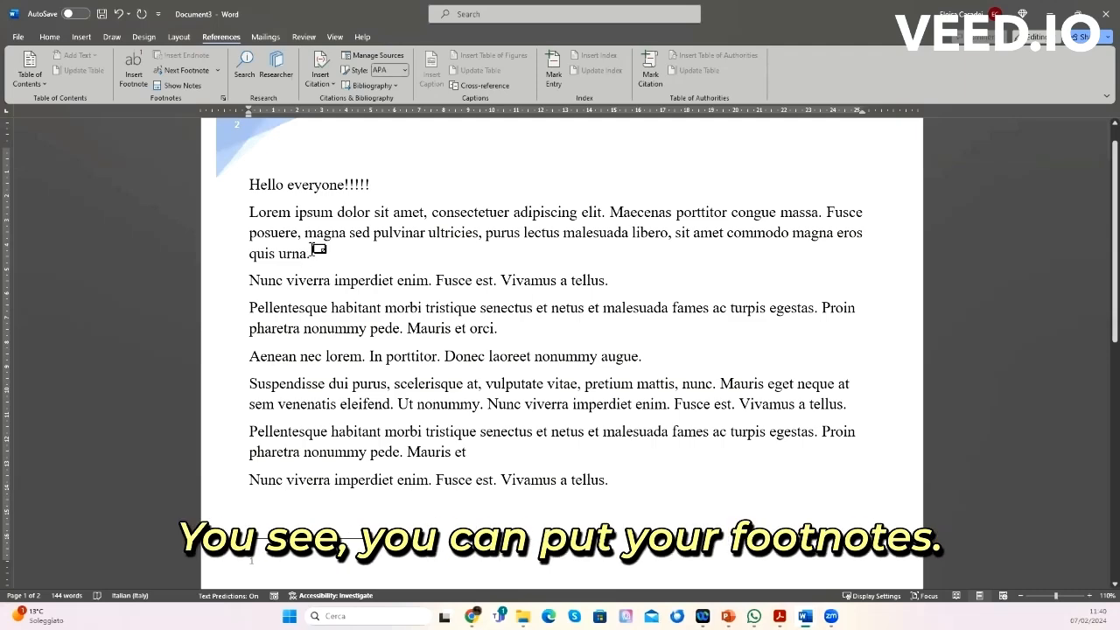
{"action": "scroll", "coordinate": [313, 253], "scroll_direction": "down", "scroll_amount": 2}
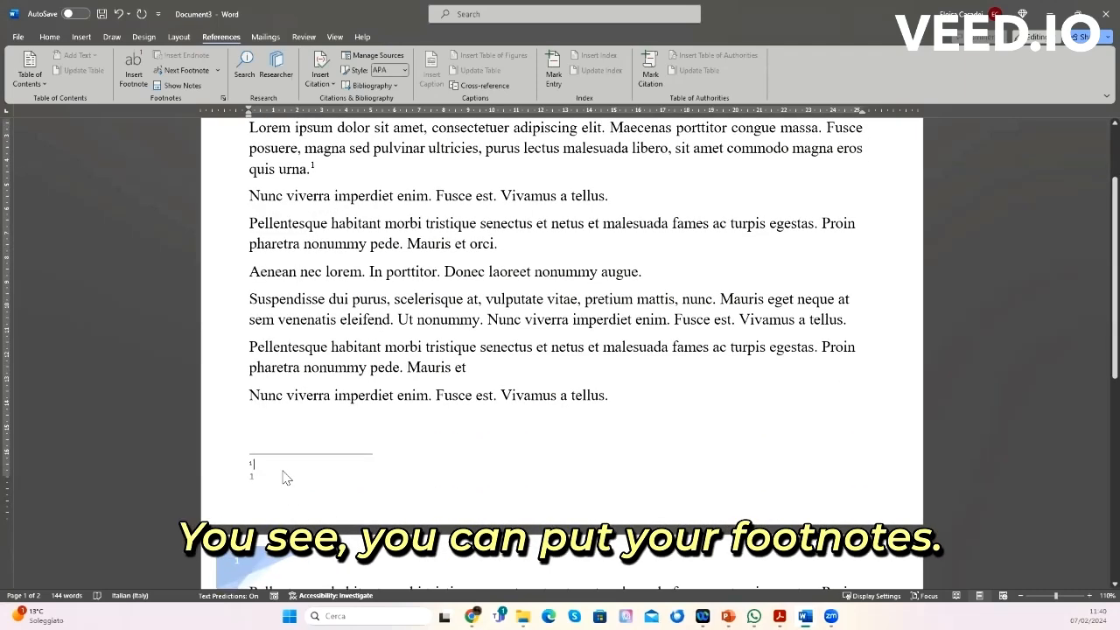
{"action": "type", "text": "Ndksksadklsad."}
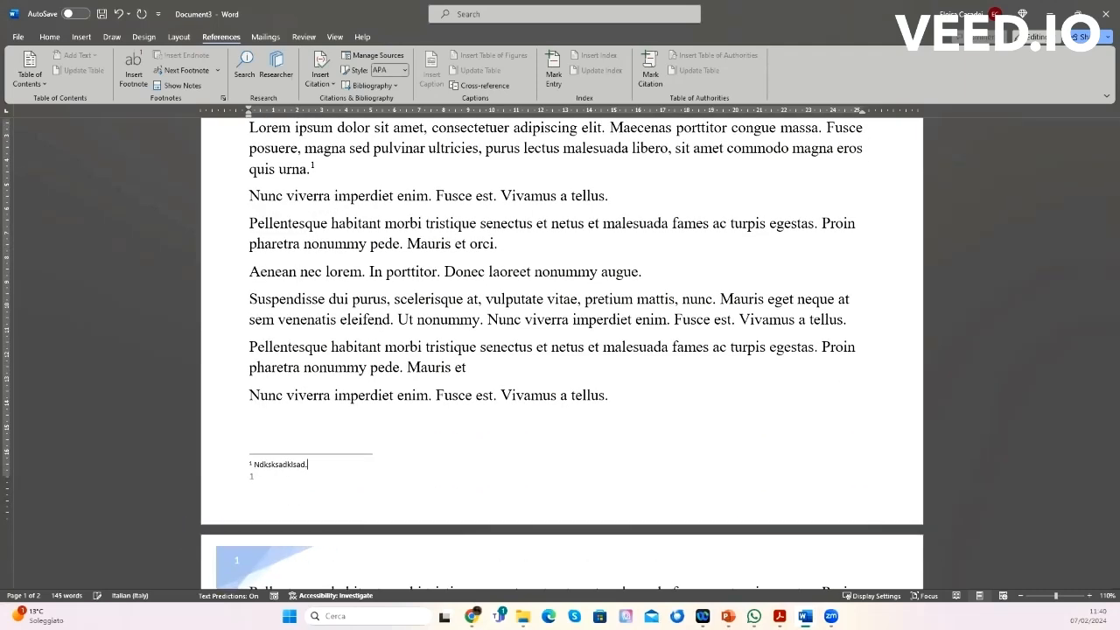
Step: Insert a second footnote after 'Mauris et orci.' with the text nxsdksamxsmskMDk
{"action": "left_click", "coordinate": [514, 245]}
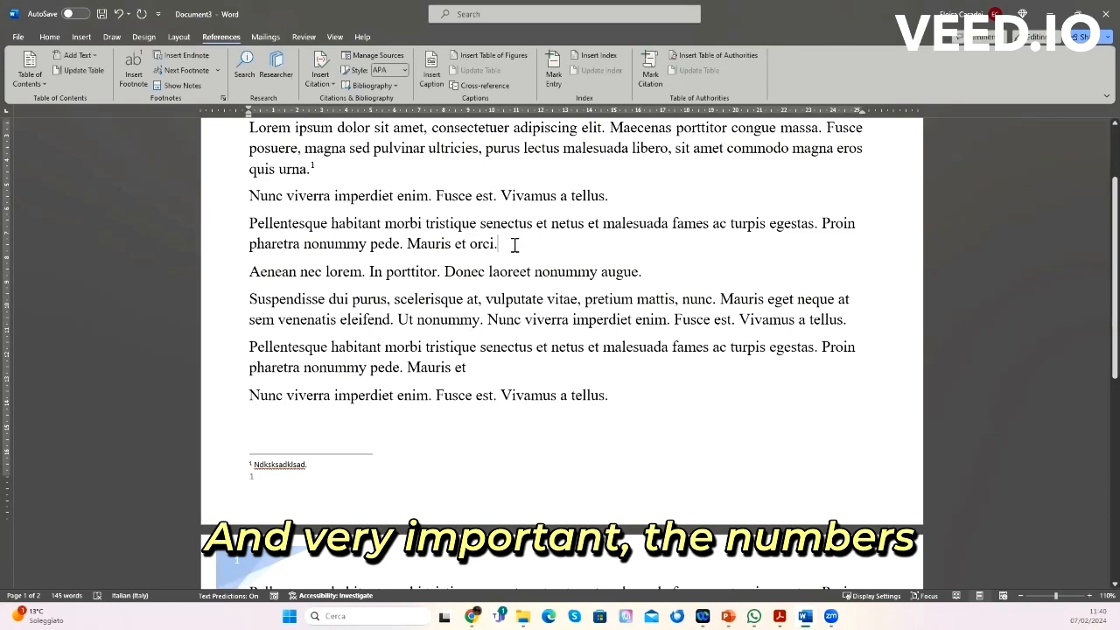
{"action": "left_click", "coordinate": [137, 66]}
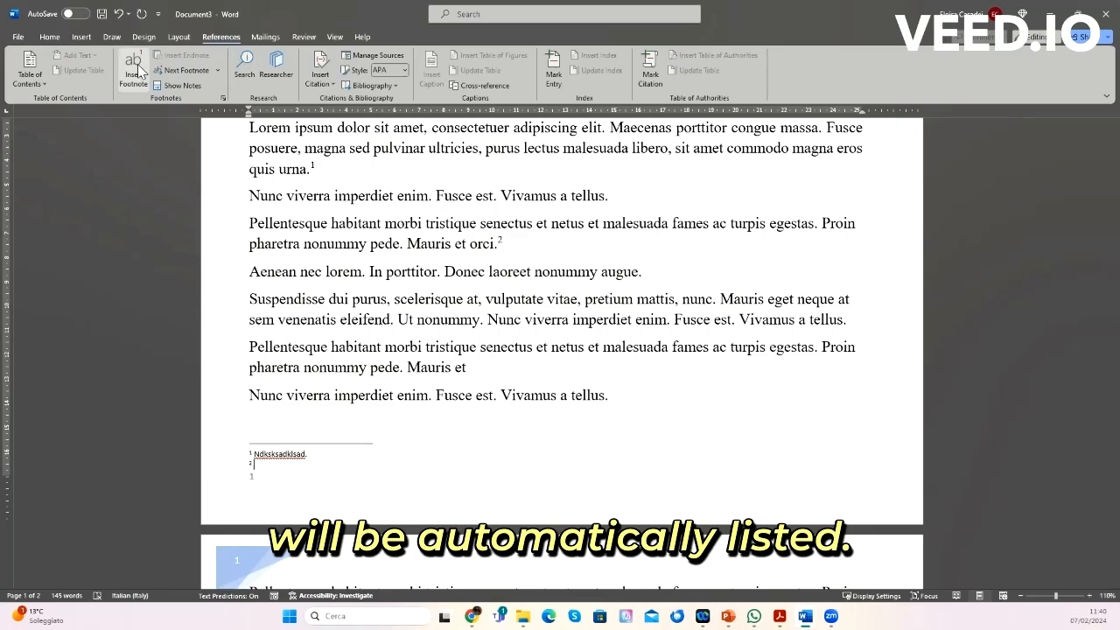
{"action": "type", "text": "nxsdksamxsmskMDk"}
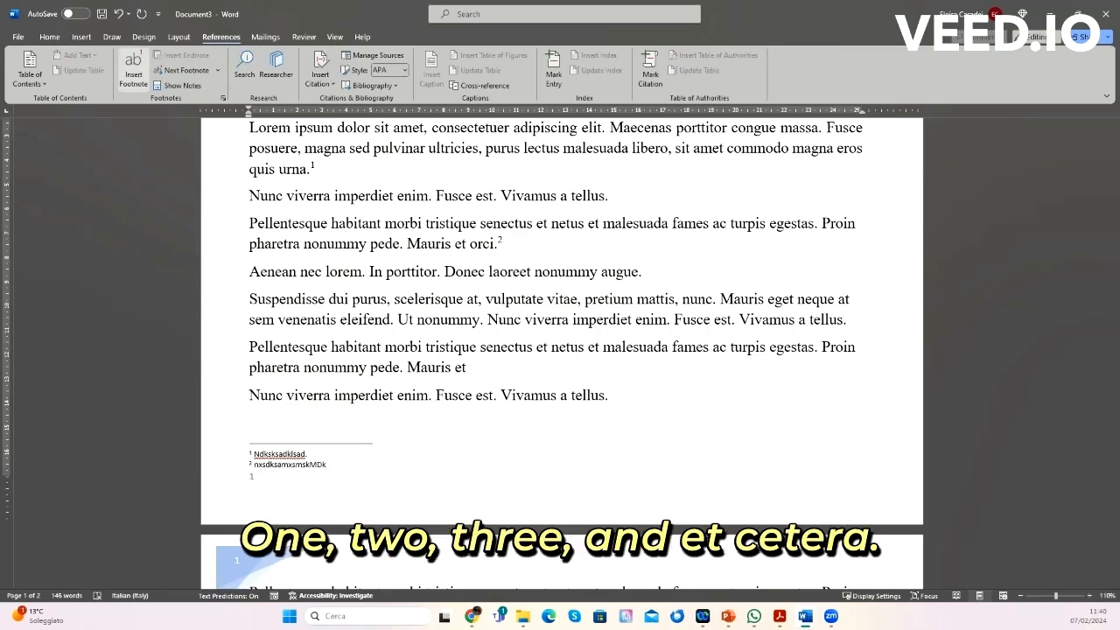
Step: Append the text '. liijljosabsjdkj.' to the end of the second footnote
{"action": "left_click", "coordinate": [489, 305]}
{"action": "scroll", "coordinate": [490, 309], "scroll_direction": "up", "scroll_amount": 3}
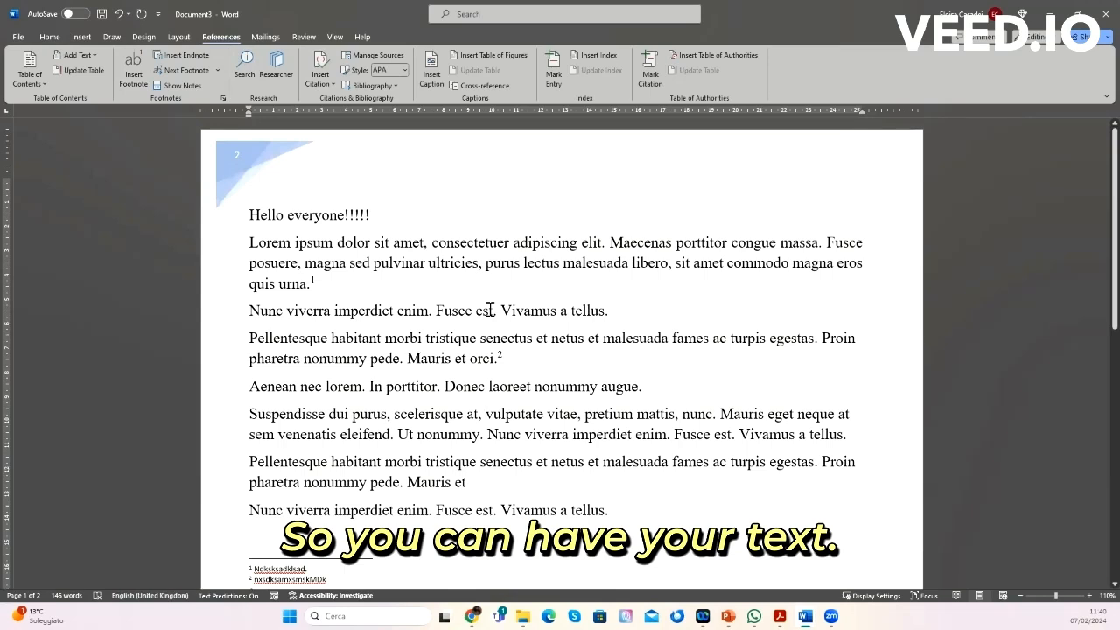
{"action": "left_click", "coordinate": [304, 39]}
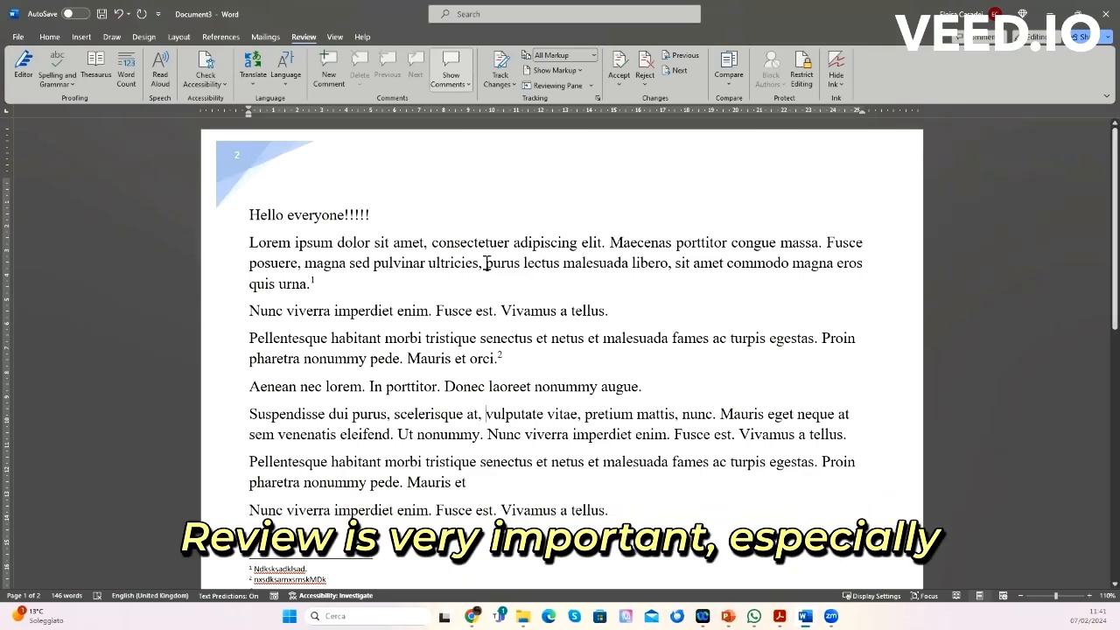
{"action": "scroll", "coordinate": [529, 363], "scroll_direction": "down", "scroll_amount": 2}
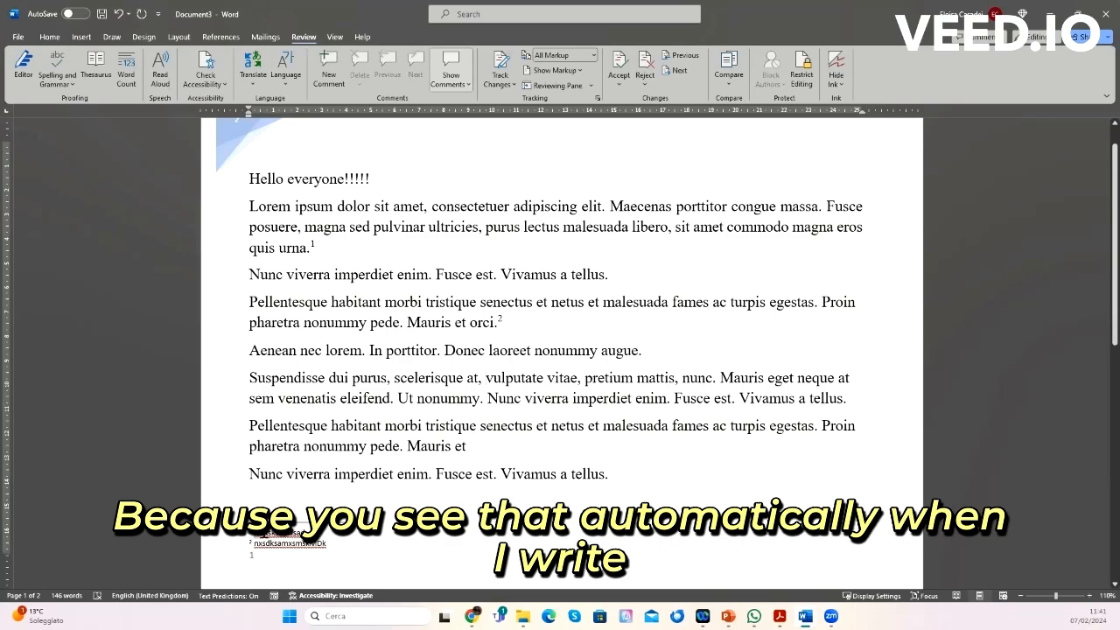
{"action": "scroll", "coordinate": [263, 262], "scroll_direction": "down", "scroll_amount": 5}
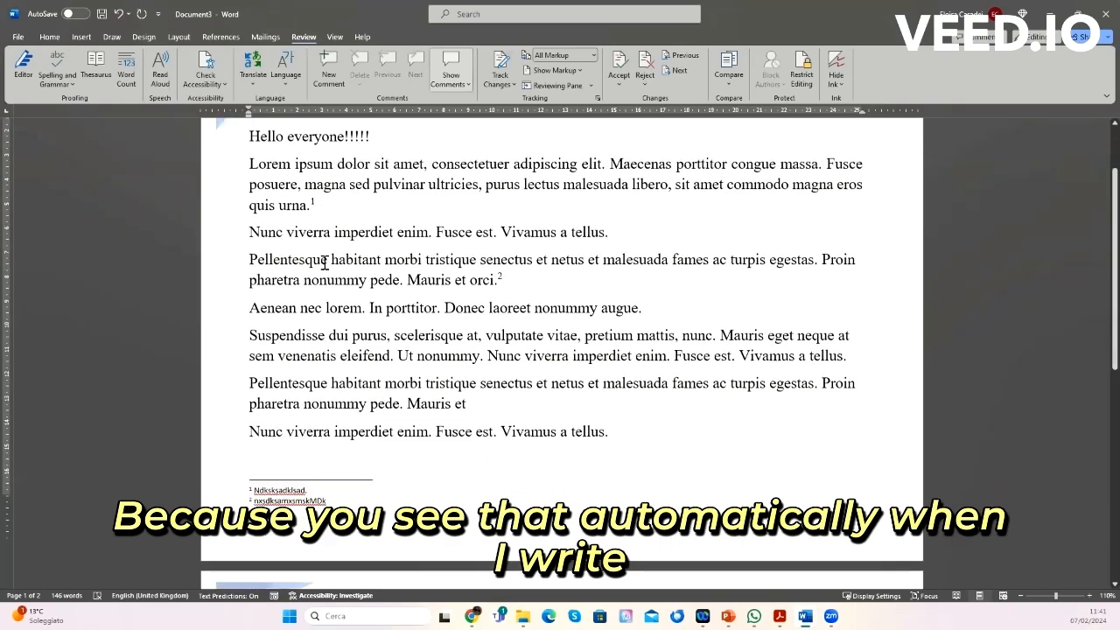
{"action": "left_click", "coordinate": [278, 451]}
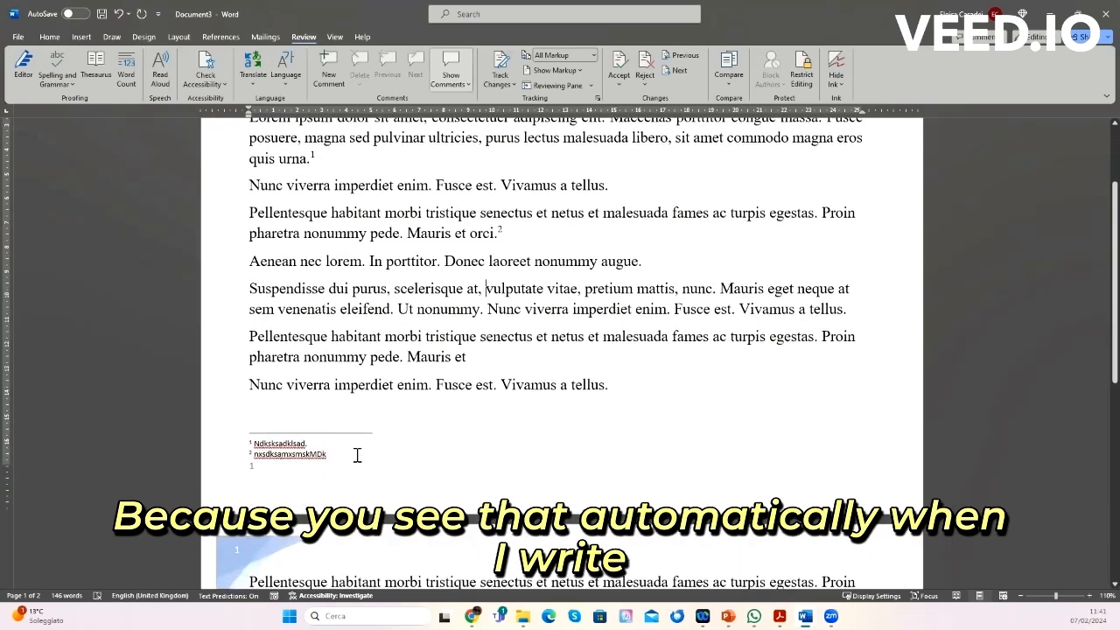
{"action": "type", "text": "."}
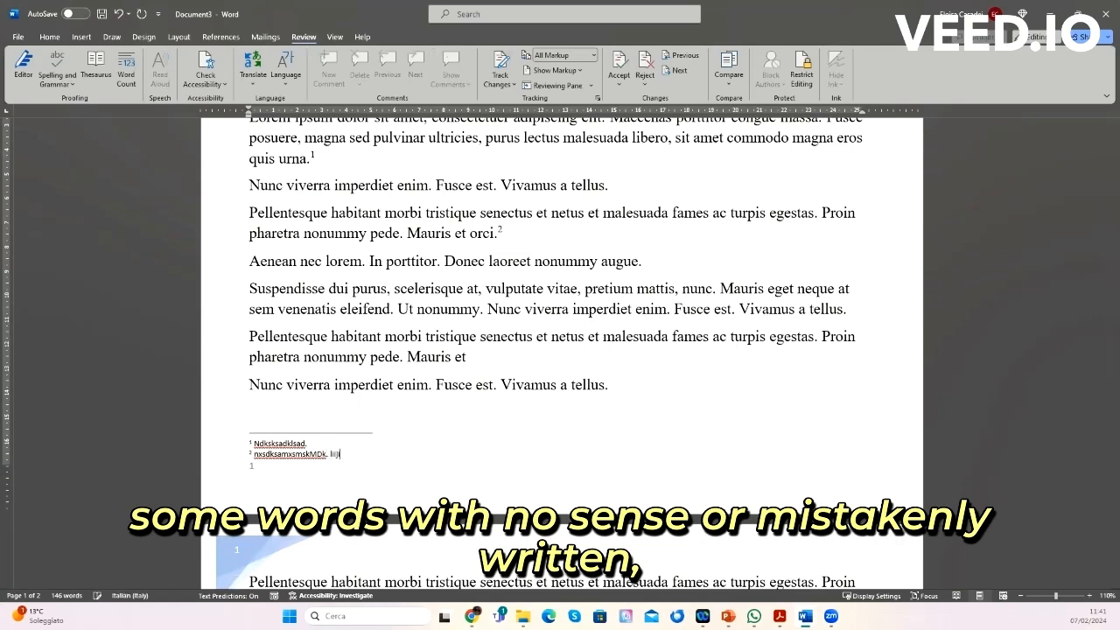
{"action": "type", "text": " liijljosabsjdkj."}
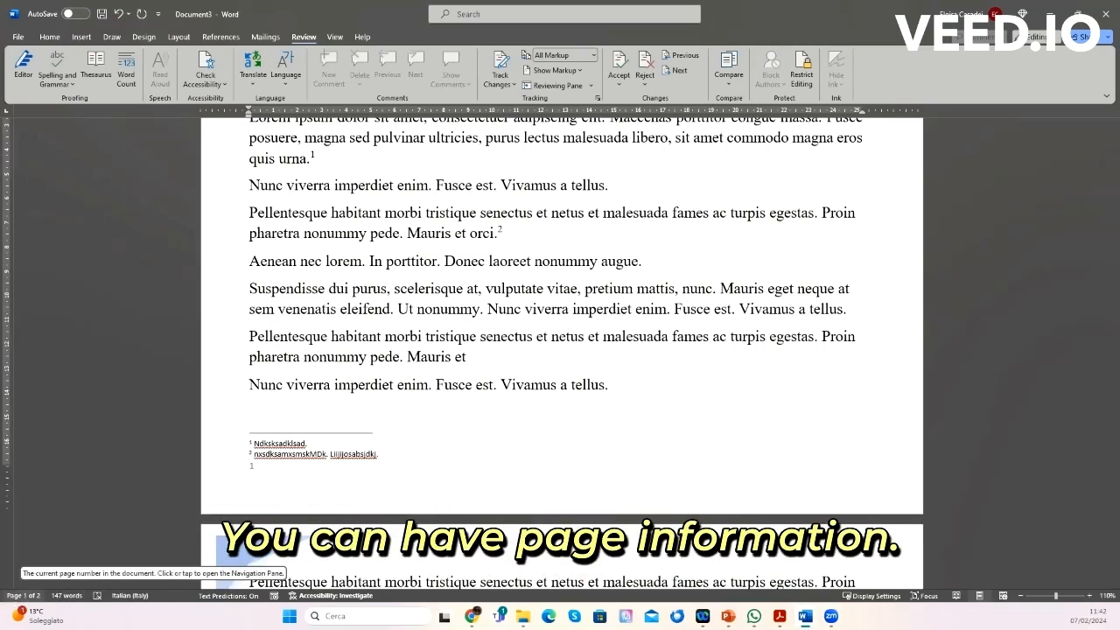
Step: Move between the two pages to check the current page number, then view the document's word count statistics
{"action": "left_click", "coordinate": [278, 384]}
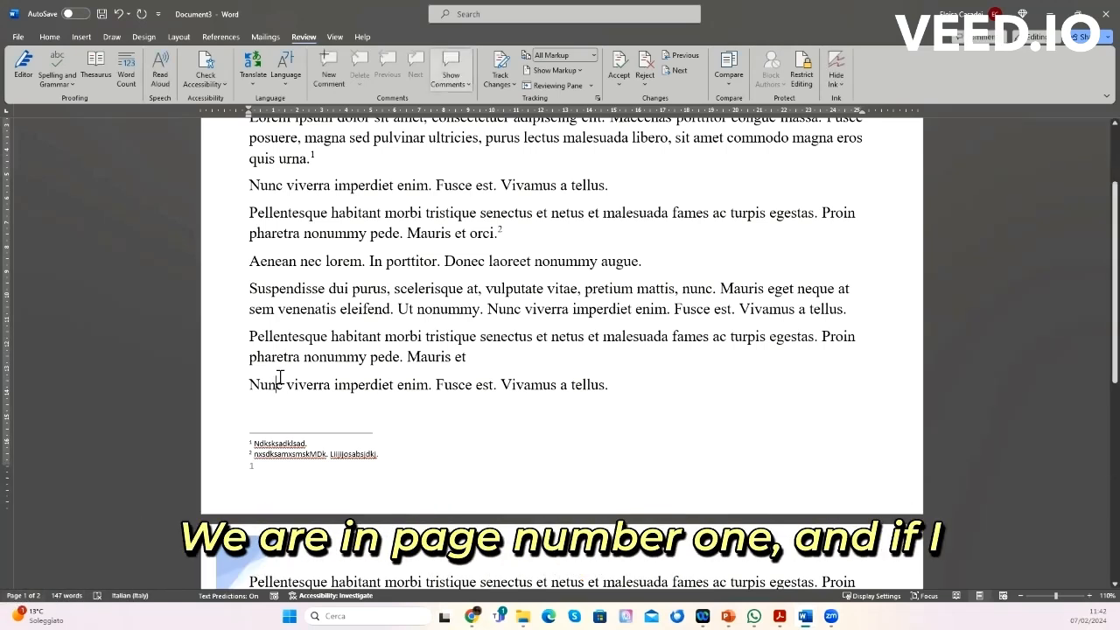
{"action": "scroll", "coordinate": [280, 376], "scroll_direction": "down", "scroll_amount": 2}
{"action": "scroll", "coordinate": [280, 376], "scroll_direction": "down", "scroll_amount": 3}
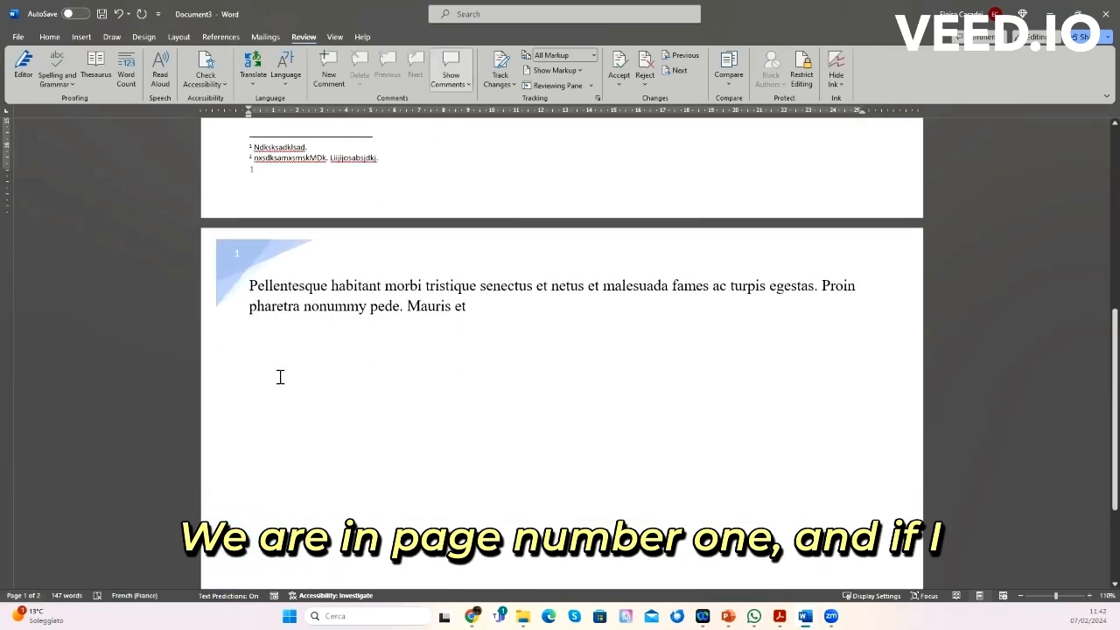
{"action": "left_click", "coordinate": [378, 323]}
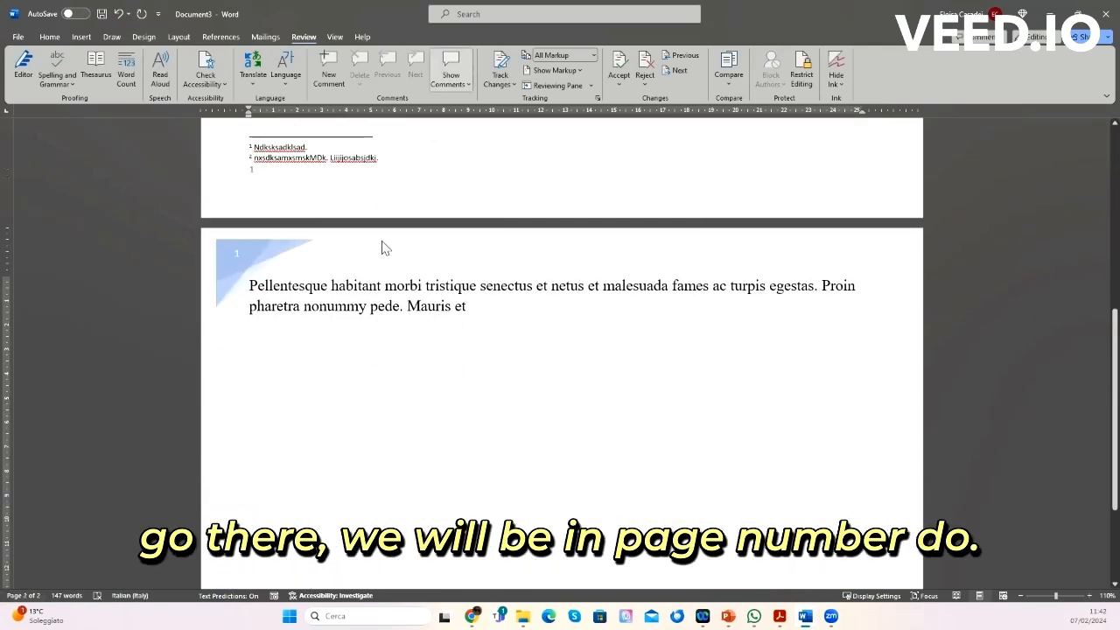
{"action": "scroll", "coordinate": [382, 243], "scroll_direction": "up", "scroll_amount": 2}
{"action": "left_click", "coordinate": [457, 192]}
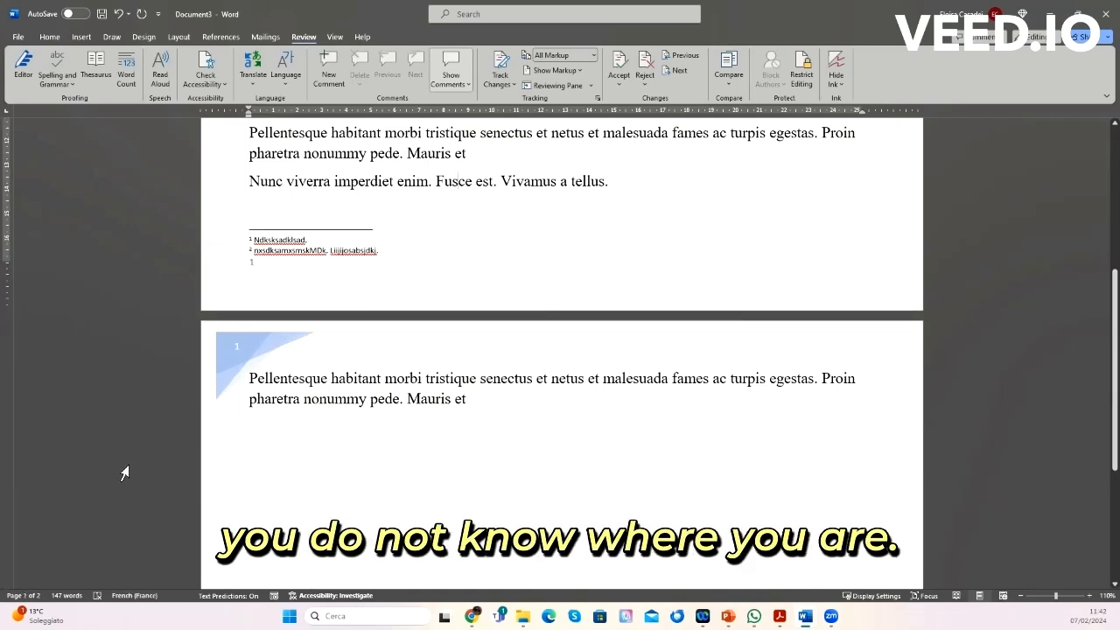
{"action": "left_click", "coordinate": [61, 596]}
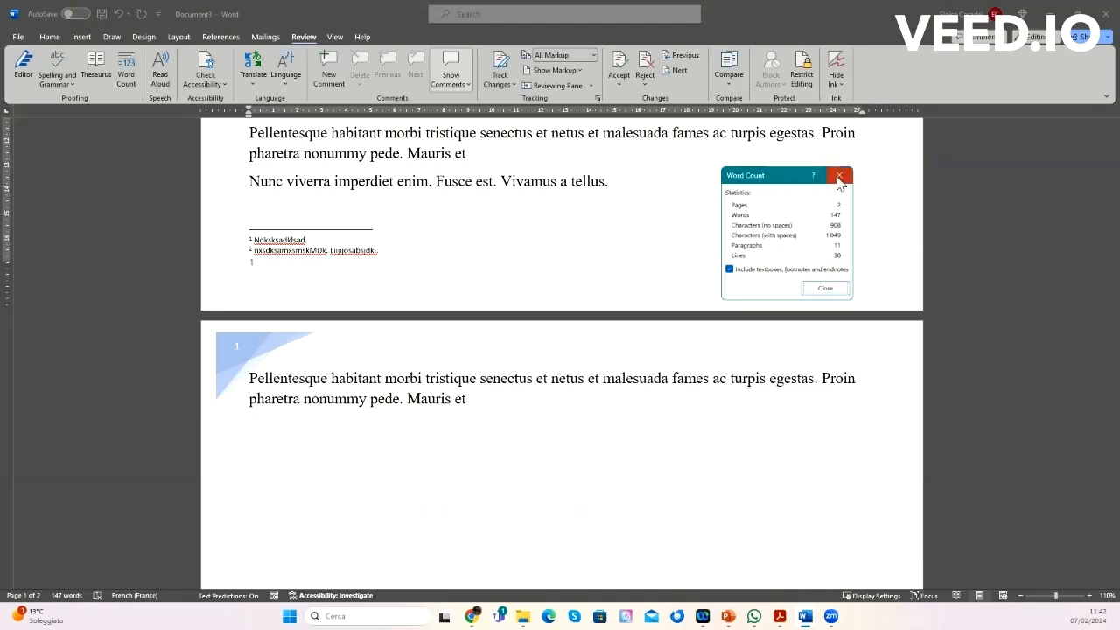
{"action": "left_click", "coordinate": [839, 178]}
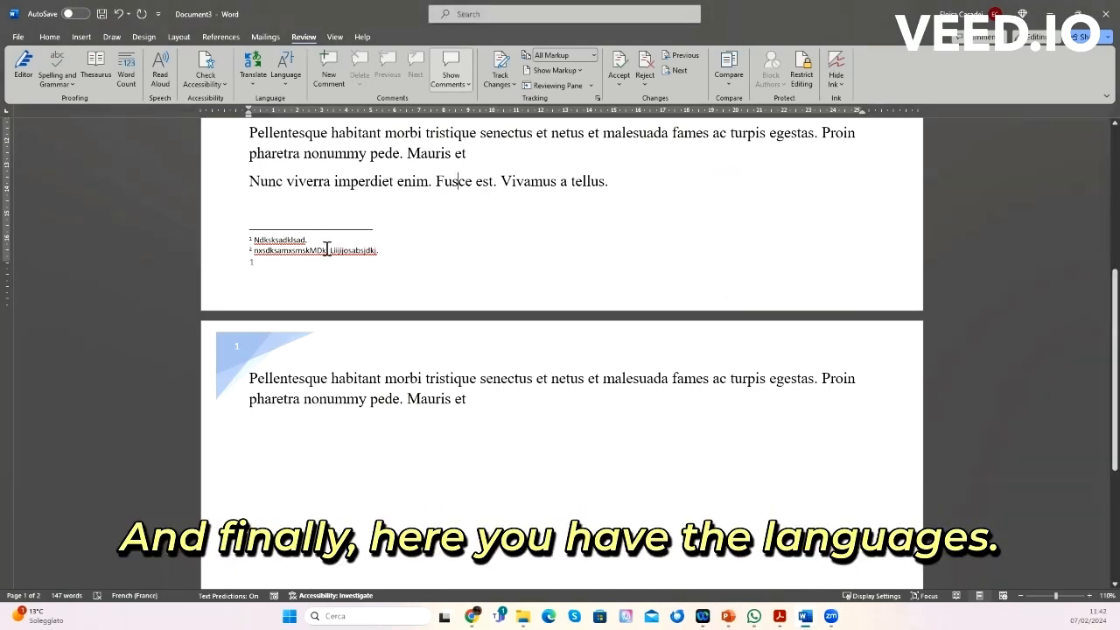
Step: Set the document's proofing language to English (United Kingdom)
{"action": "left_click", "coordinate": [136, 596]}
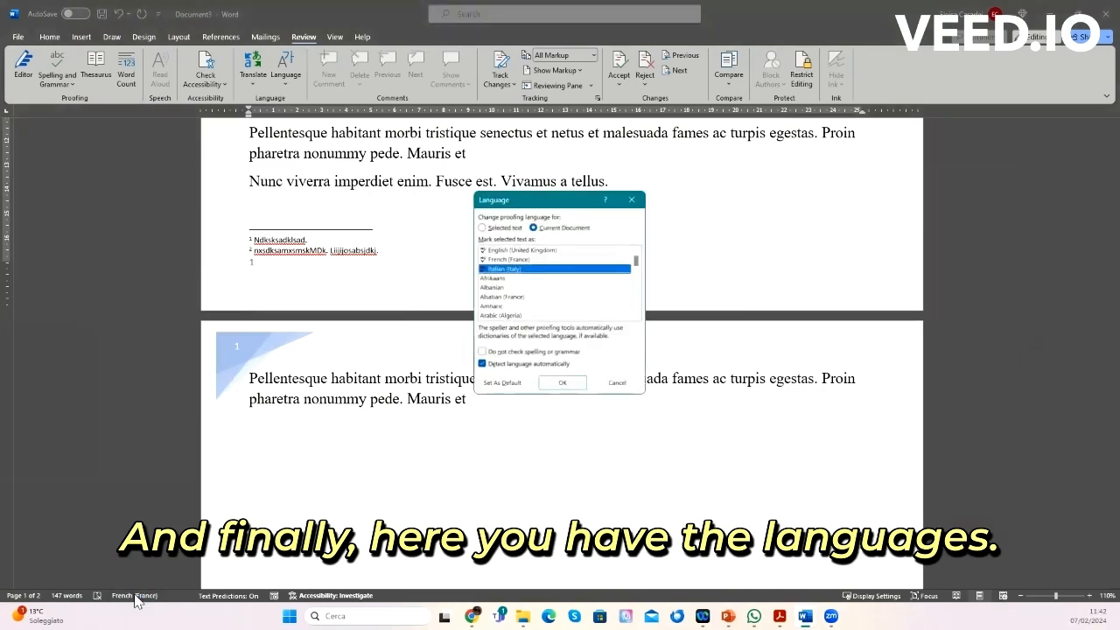
{"action": "left_click", "coordinate": [523, 252]}
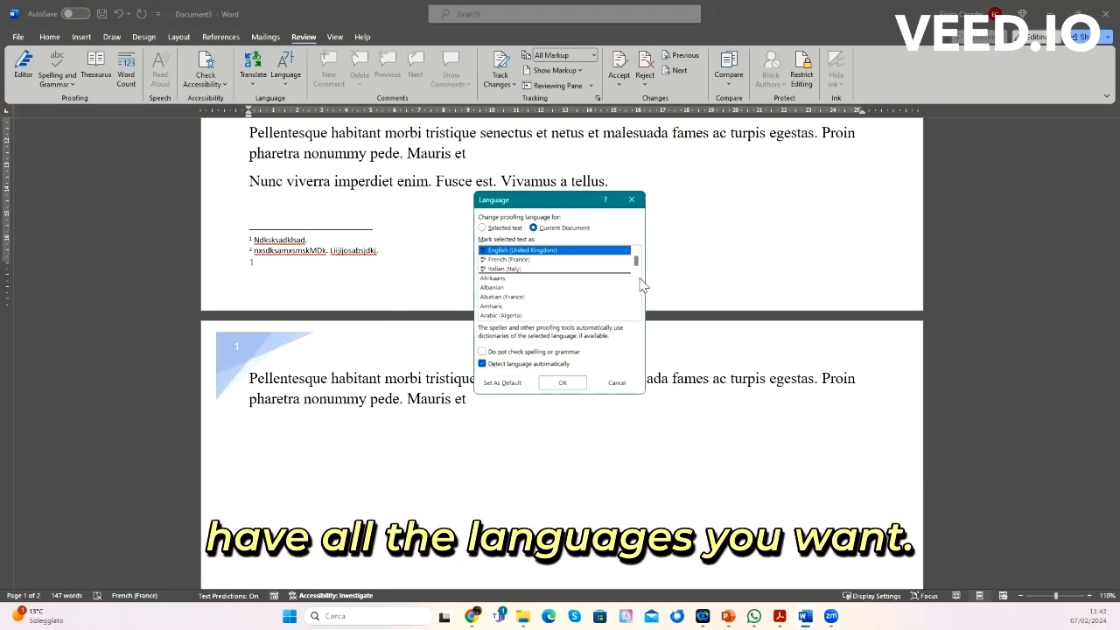
{"action": "left_click_drag", "start_coordinate": [636, 262], "coordinate": [637, 261]}
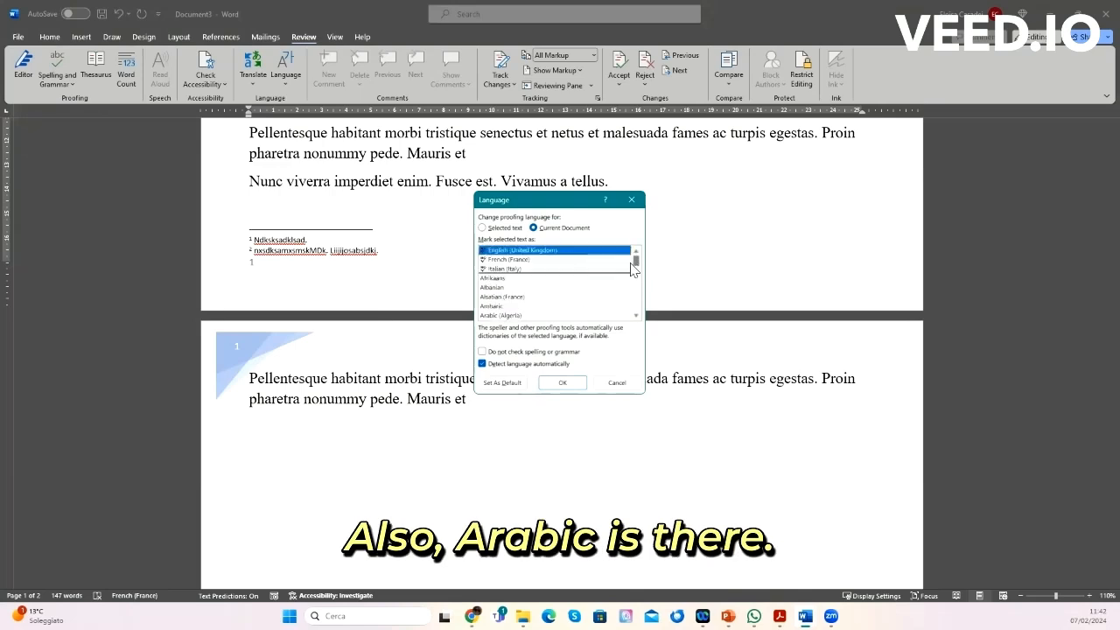
{"action": "left_click", "coordinate": [499, 316]}
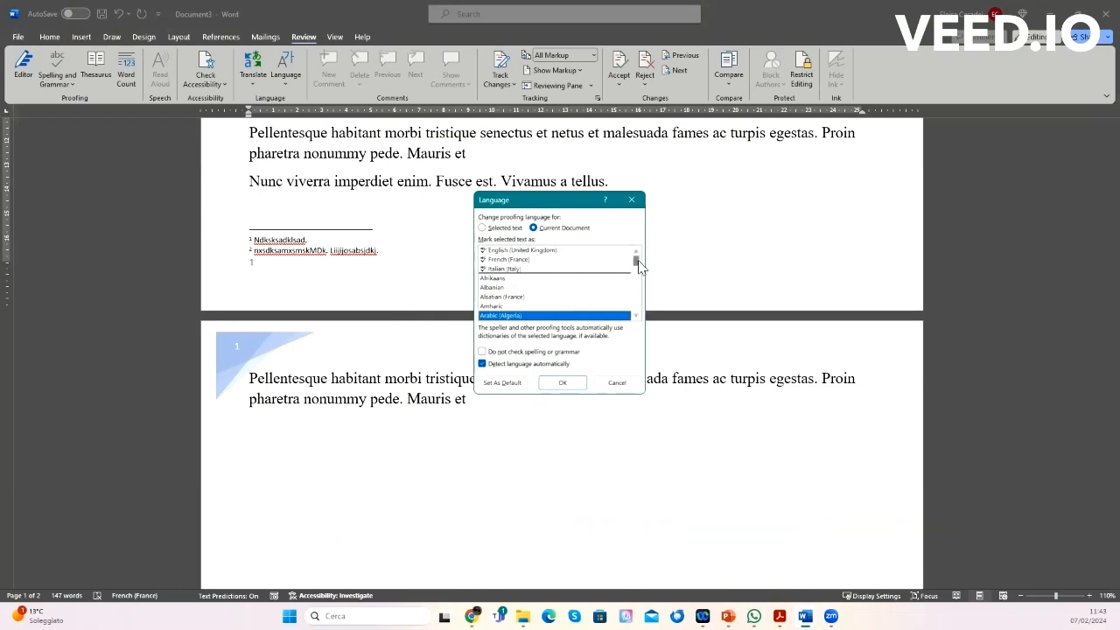
{"action": "left_click_drag", "start_coordinate": [638, 265], "coordinate": [636, 251]}
{"action": "left_click", "coordinate": [536, 252]}
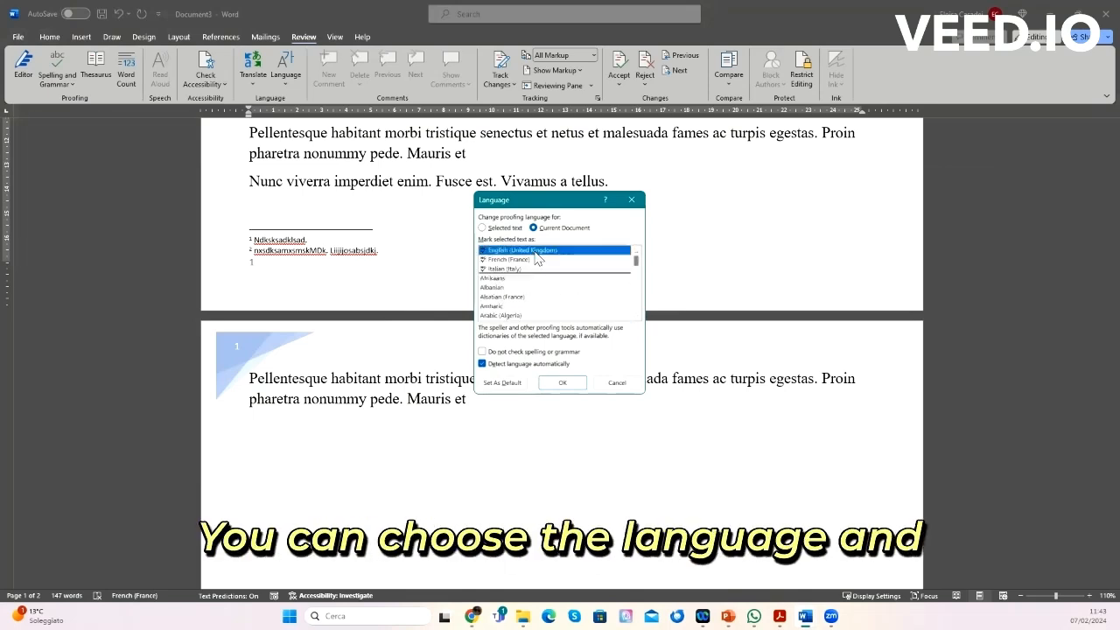
{"action": "left_click", "coordinate": [560, 384]}
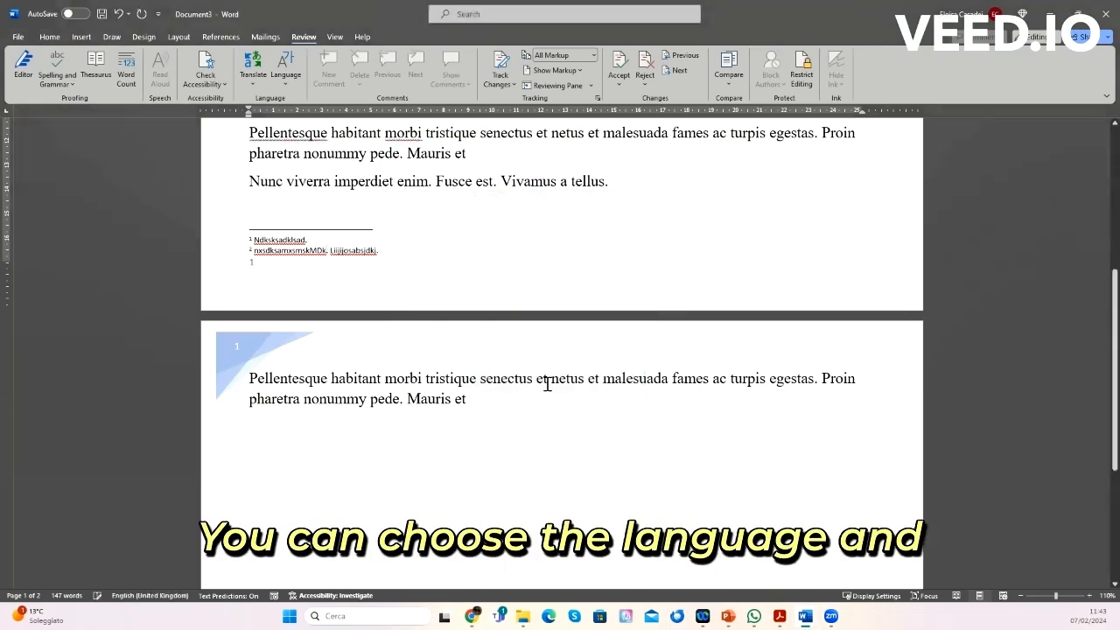
{"action": "scroll", "coordinate": [474, 280], "scroll_direction": "up", "scroll_amount": 5}
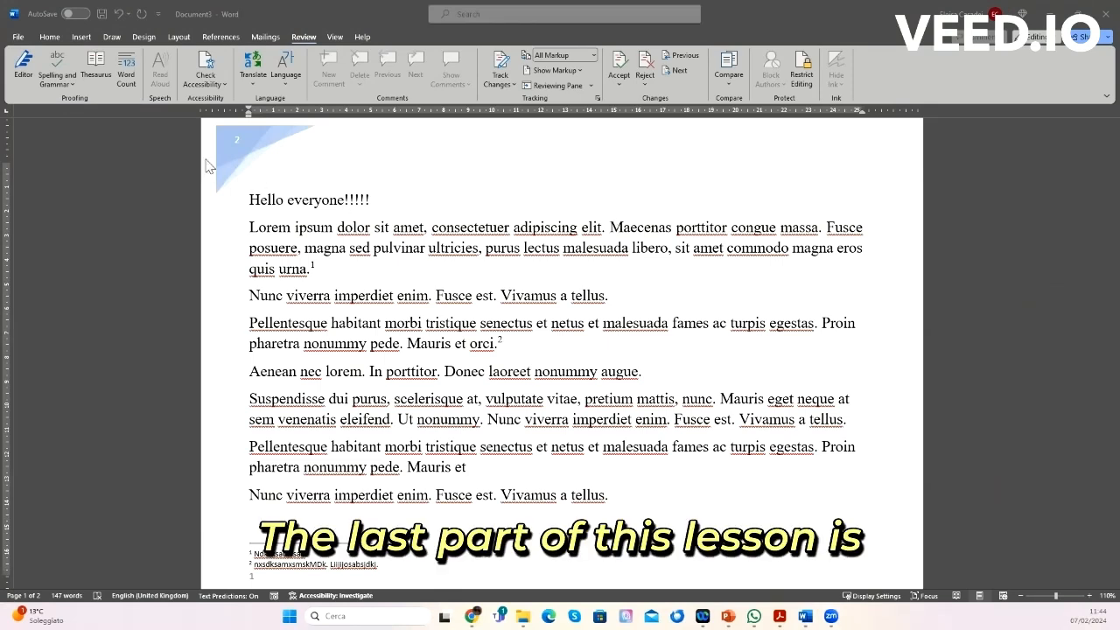
{"action": "left_click", "coordinate": [49, 37]}
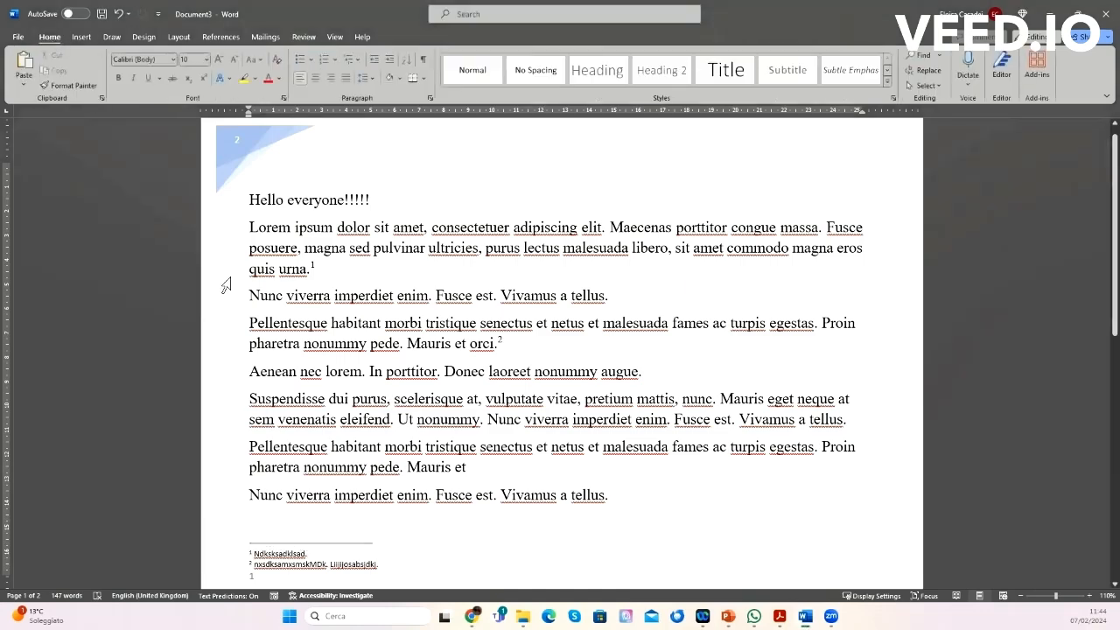
{"action": "scroll", "coordinate": [284, 298], "scroll_direction": "down", "scroll_amount": 5}
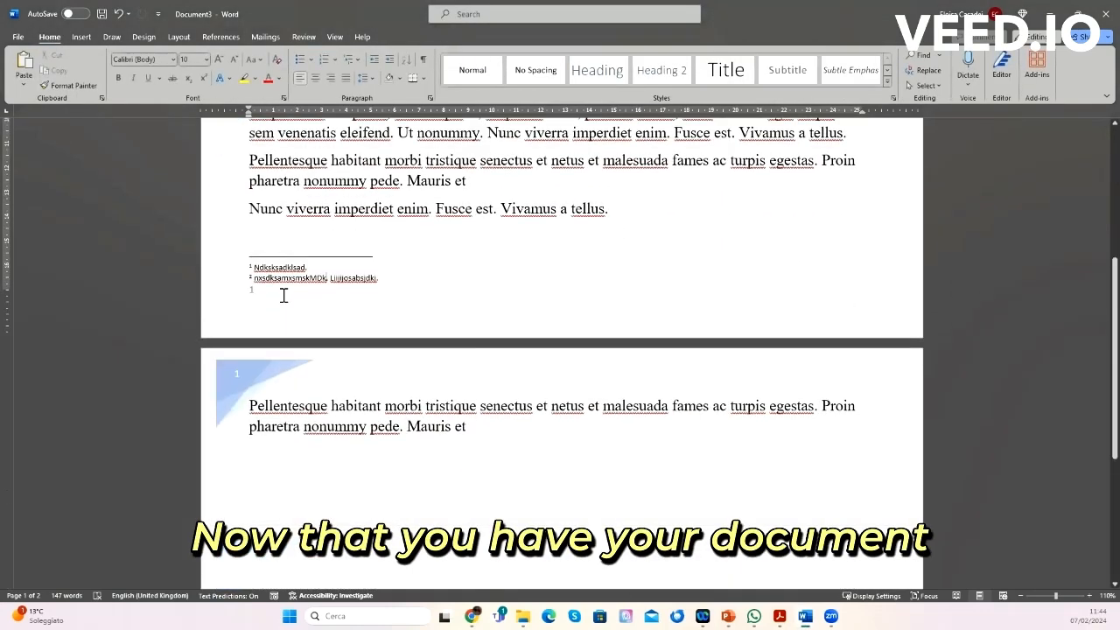
{"action": "scroll", "coordinate": [284, 298], "scroll_direction": "up", "scroll_amount": 5}
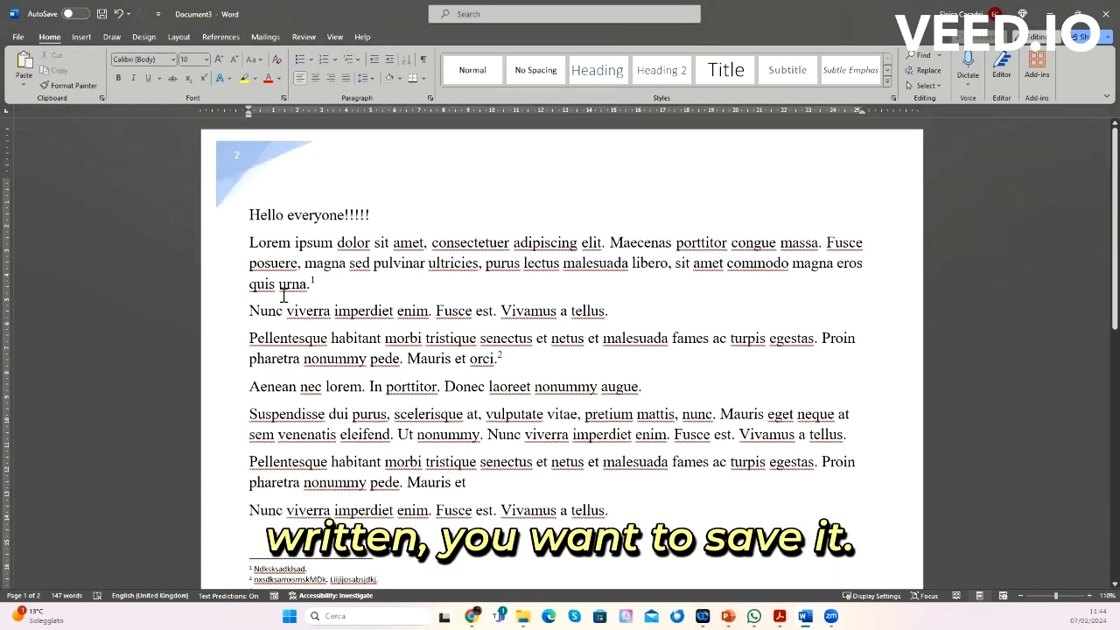
{"action": "scroll", "coordinate": [285, 296], "scroll_direction": "down", "scroll_amount": 3}
{"action": "scroll", "coordinate": [285, 295], "scroll_direction": "up", "scroll_amount": 3}
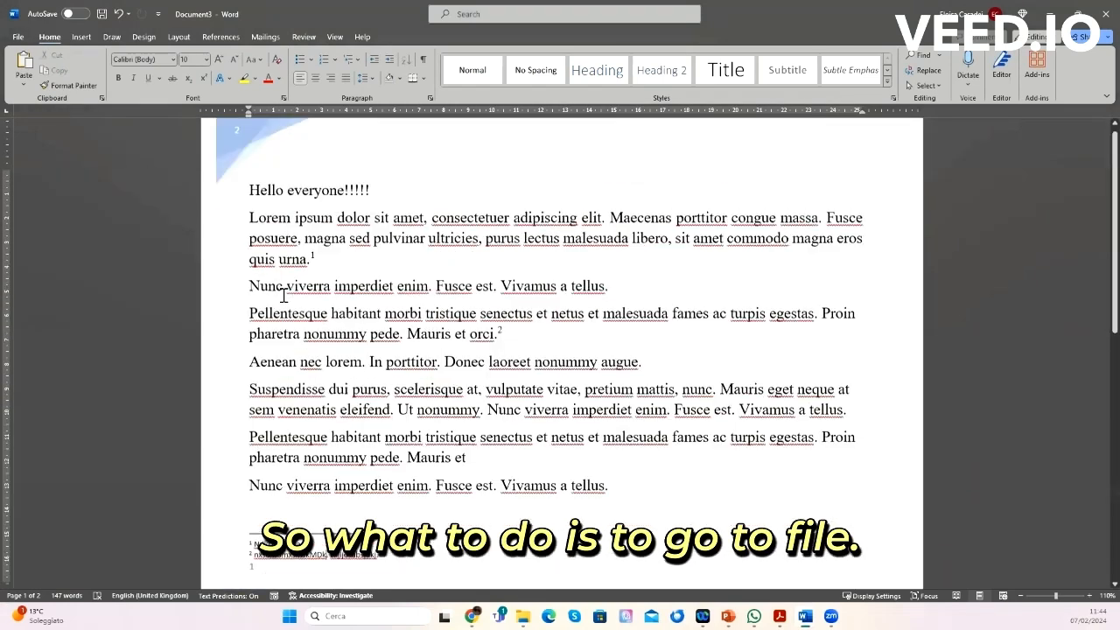
{"action": "scroll", "coordinate": [285, 296], "scroll_direction": "up", "scroll_amount": 1}
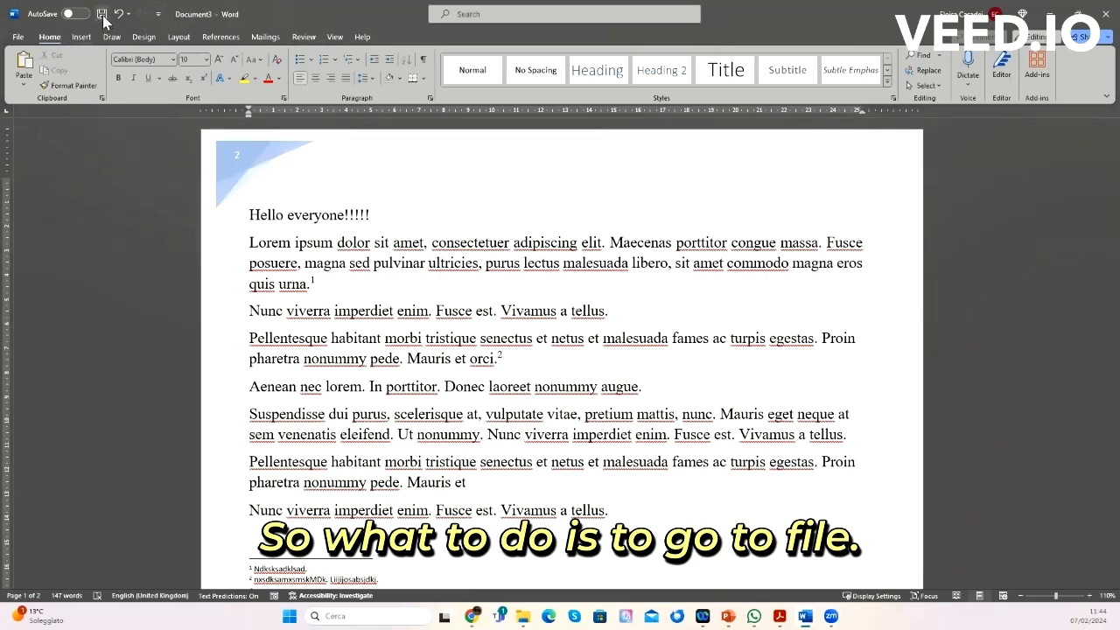
Step: Save the document as a Word Document named Hello everyone in the europrogettazione folder on the Desktop
{"action": "left_click", "coordinate": [18, 37]}
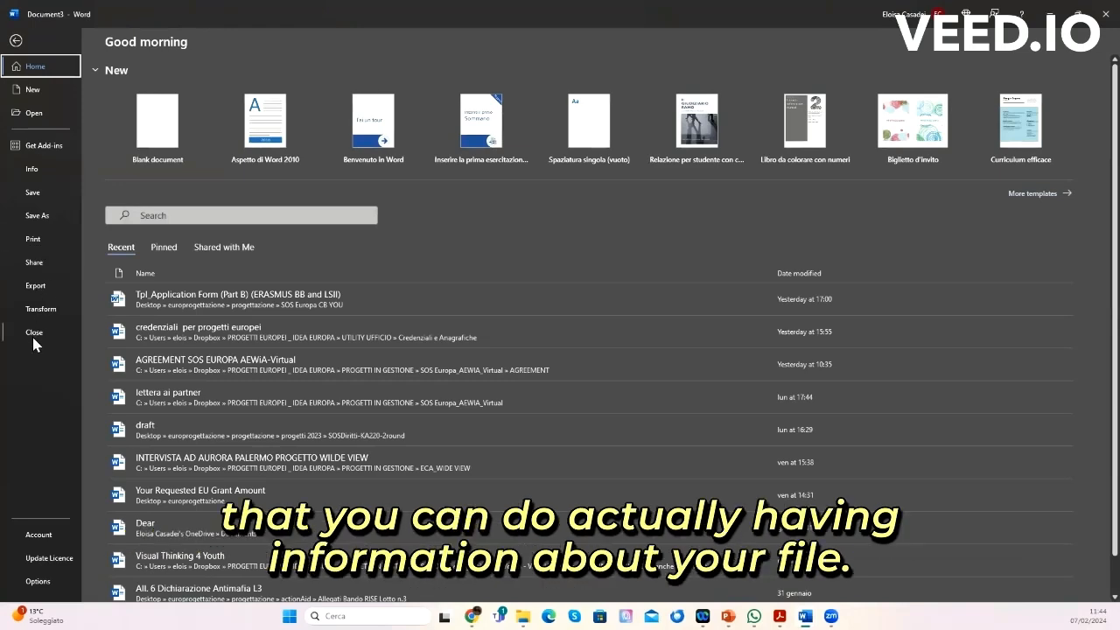
{"action": "left_click", "coordinate": [35, 171]}
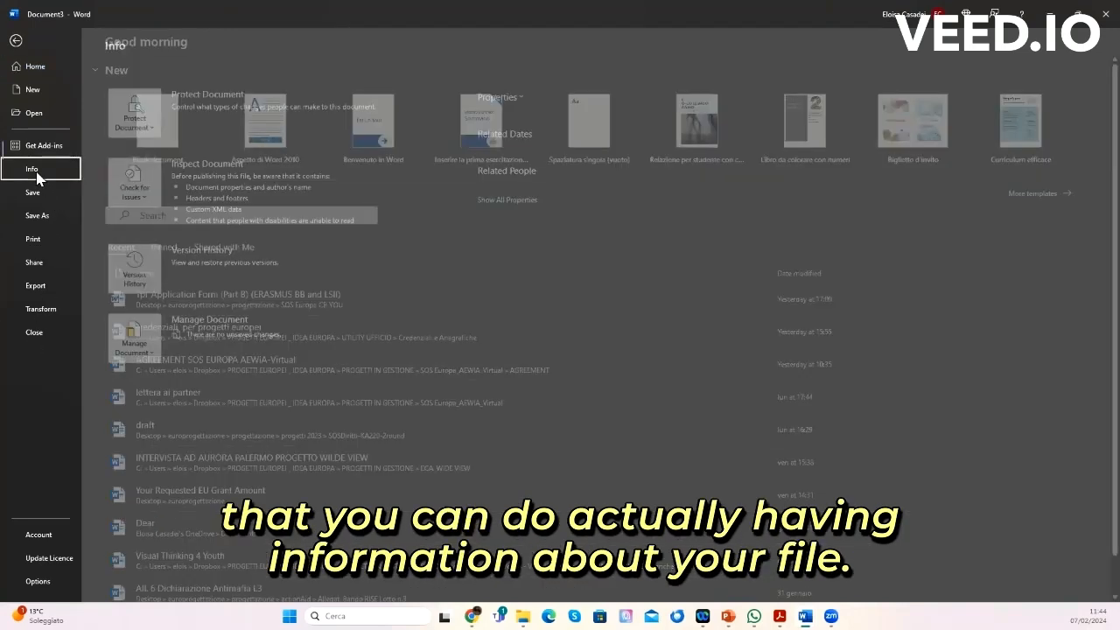
{"action": "left_click", "coordinate": [39, 192]}
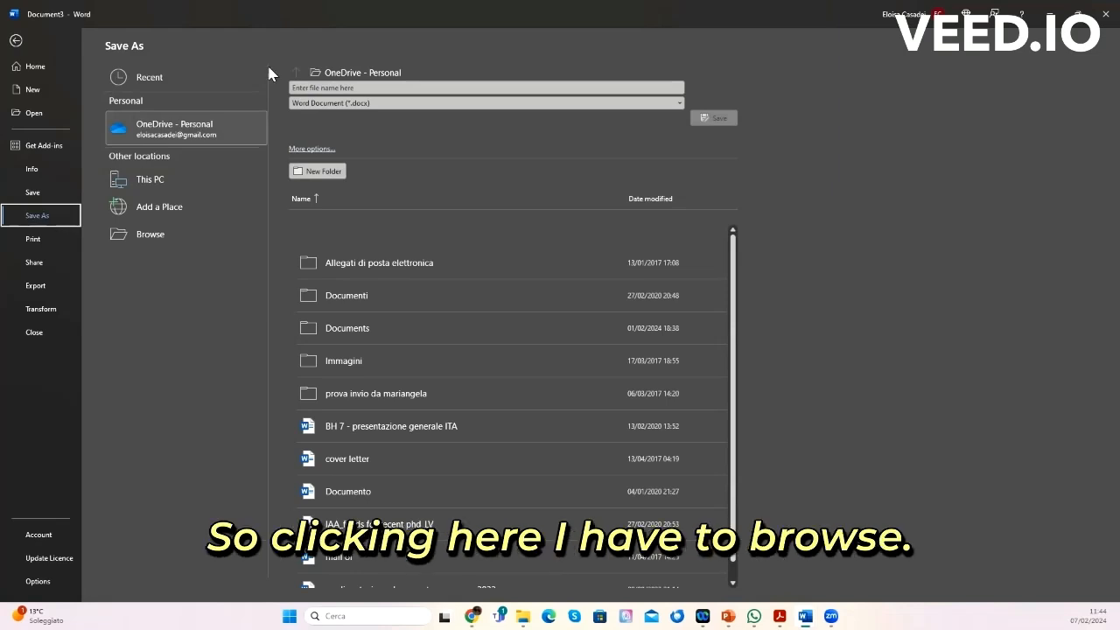
{"action": "left_click", "coordinate": [149, 235]}
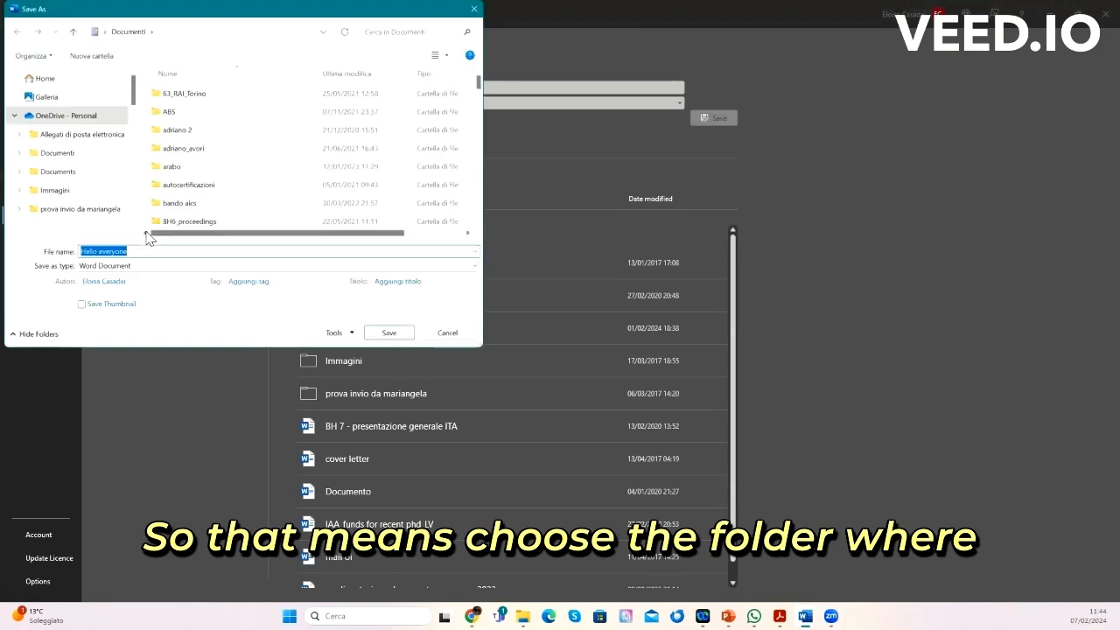
{"action": "scroll", "coordinate": [73, 163], "scroll_direction": "down", "scroll_amount": 3}
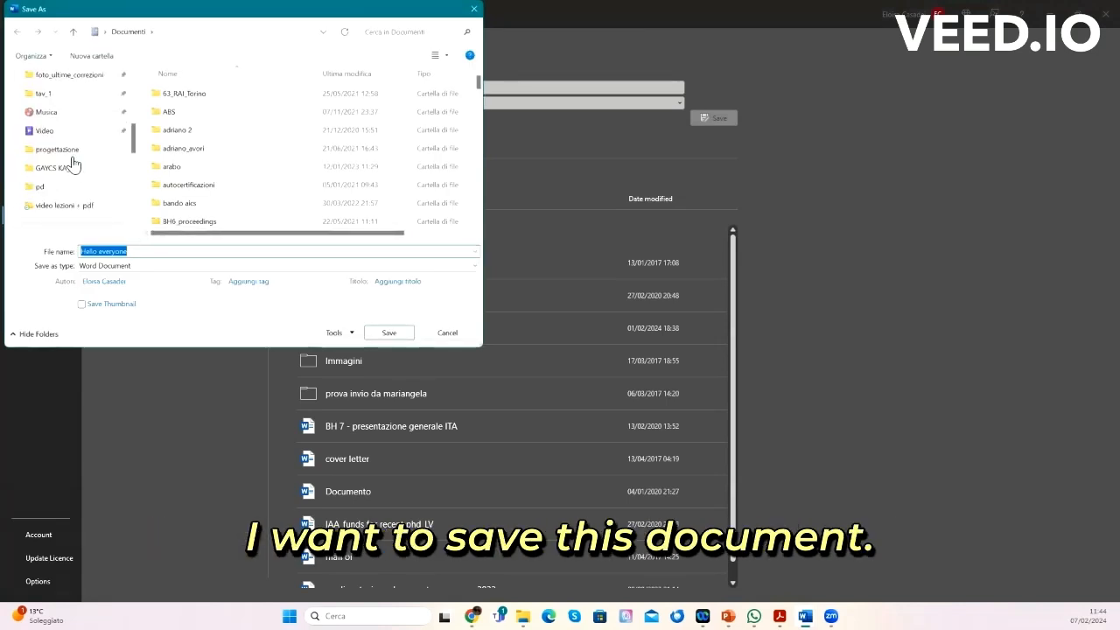
{"action": "scroll", "coordinate": [73, 163], "scroll_direction": "up", "scroll_amount": 1}
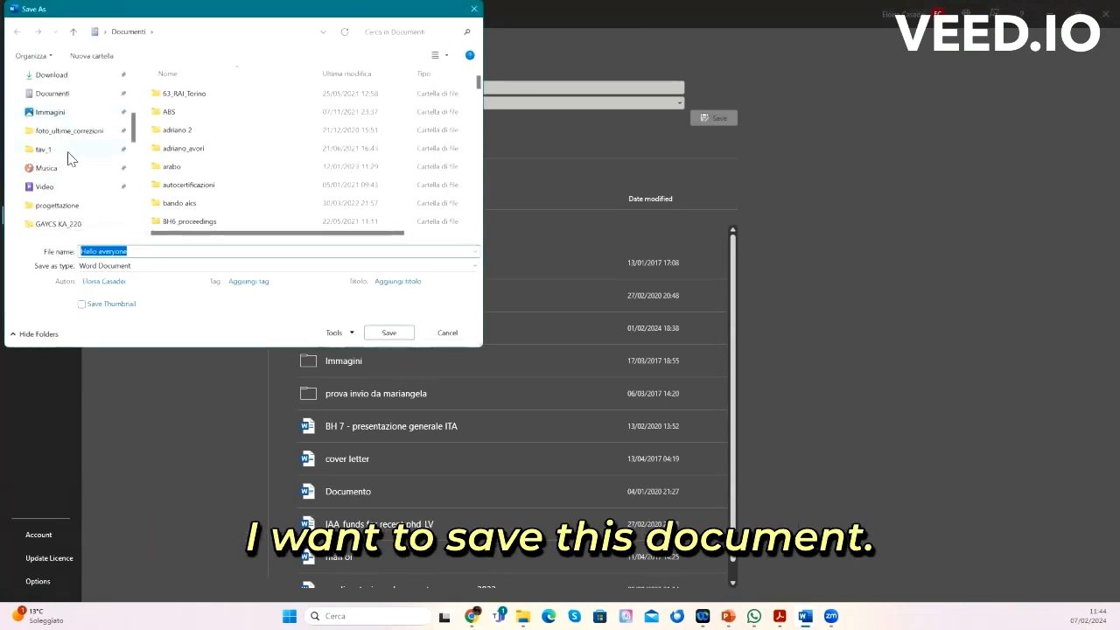
{"action": "scroll", "coordinate": [67, 166], "scroll_direction": "up", "scroll_amount": 2}
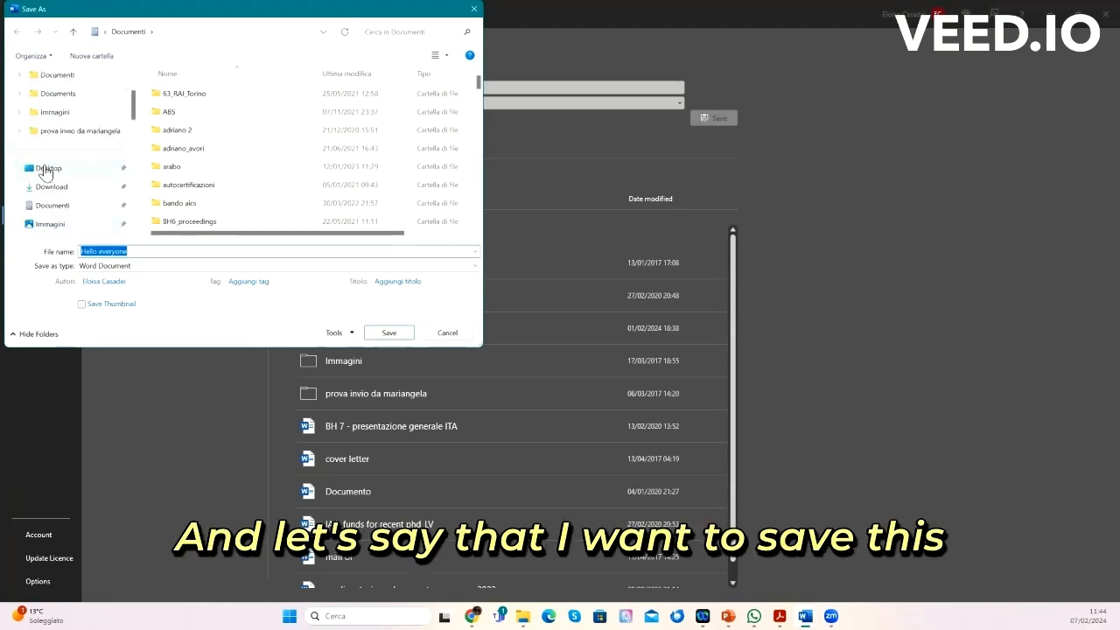
{"action": "left_click", "coordinate": [48, 168]}
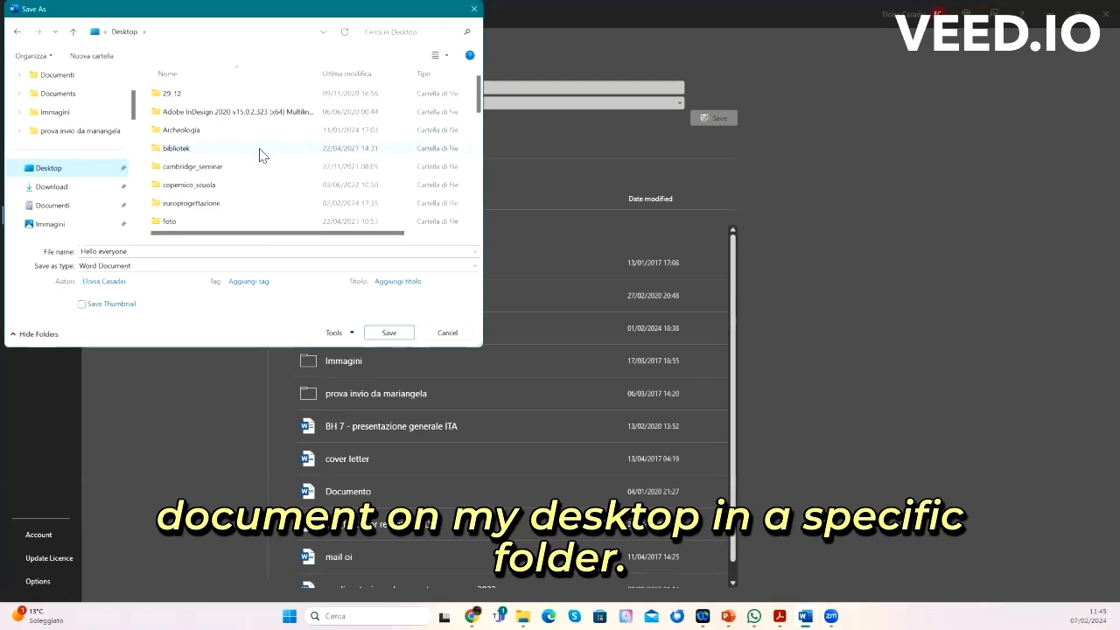
{"action": "double_click", "coordinate": [219, 205]}
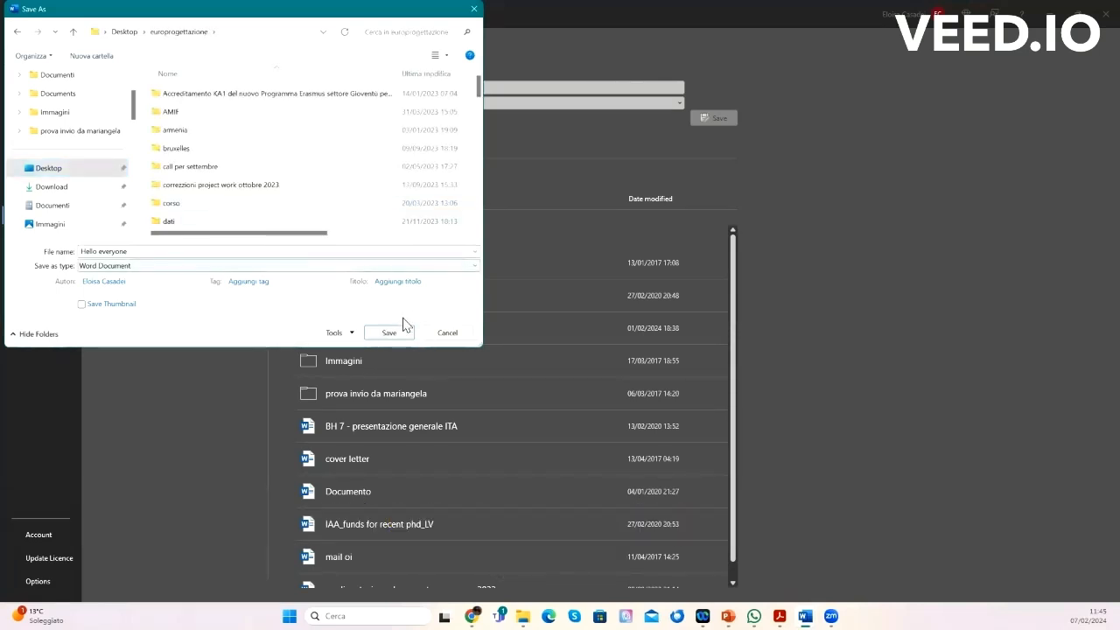
{"action": "left_click", "coordinate": [312, 268]}
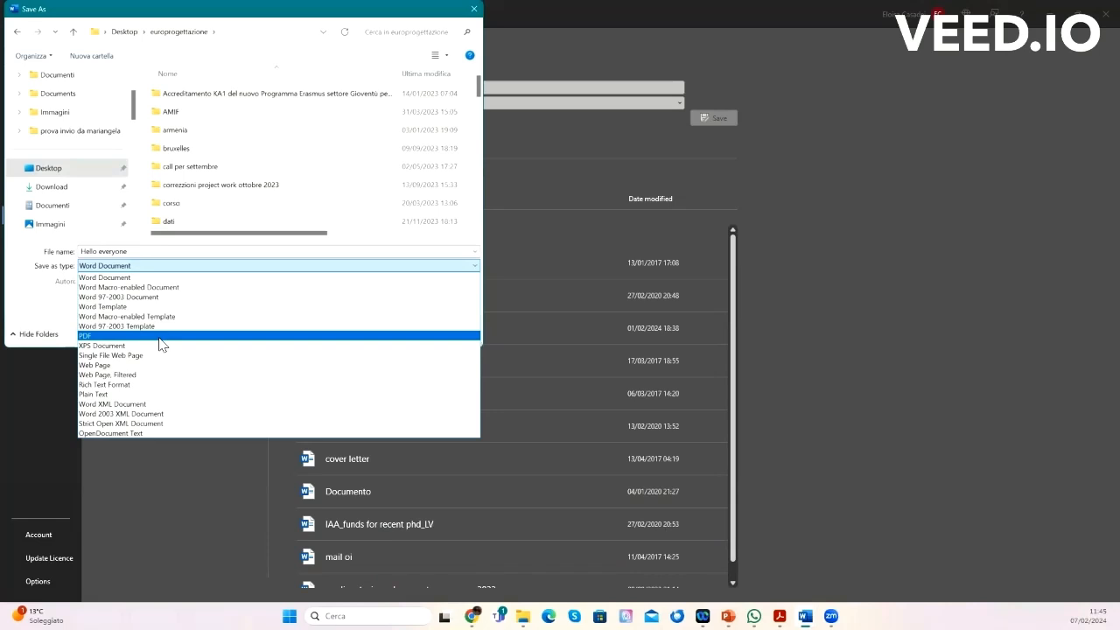
{"action": "left_click", "coordinate": [128, 278]}
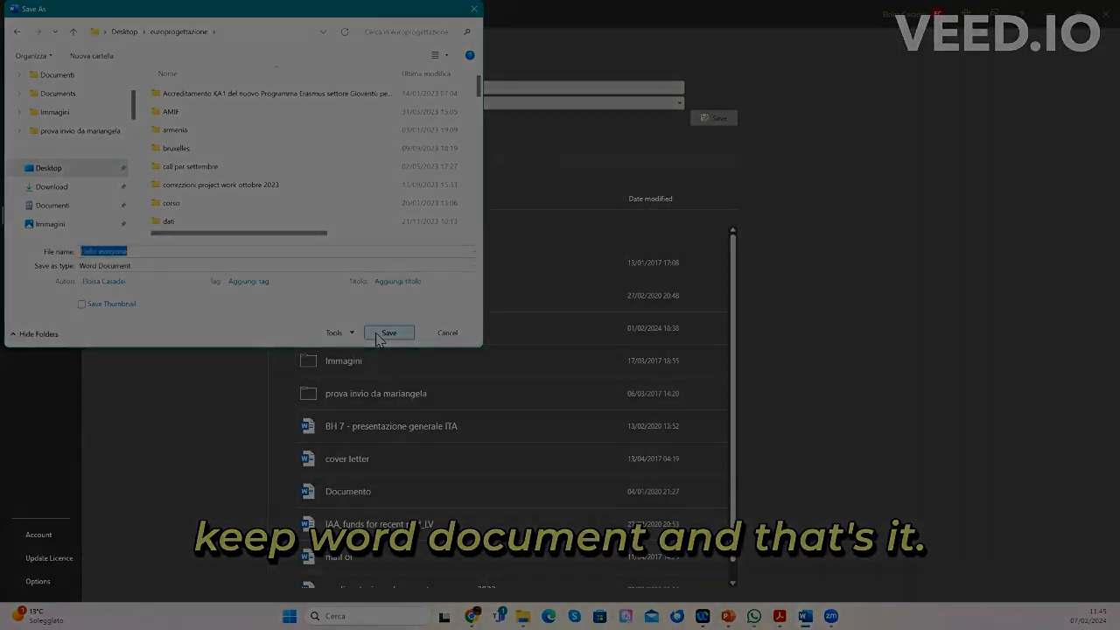
{"action": "left_click", "coordinate": [376, 334]}
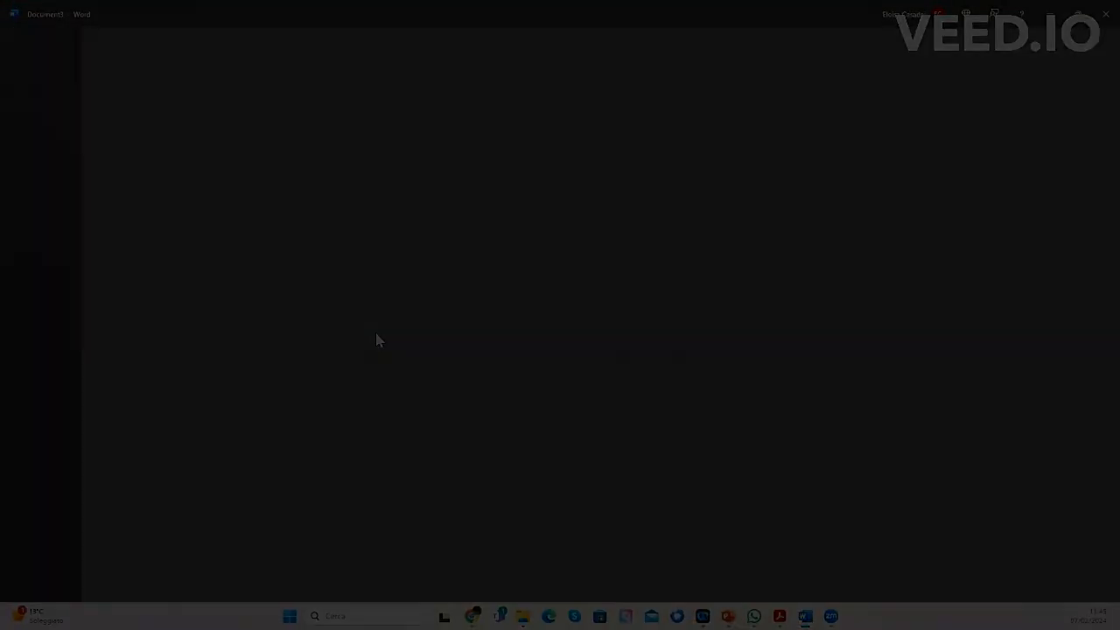